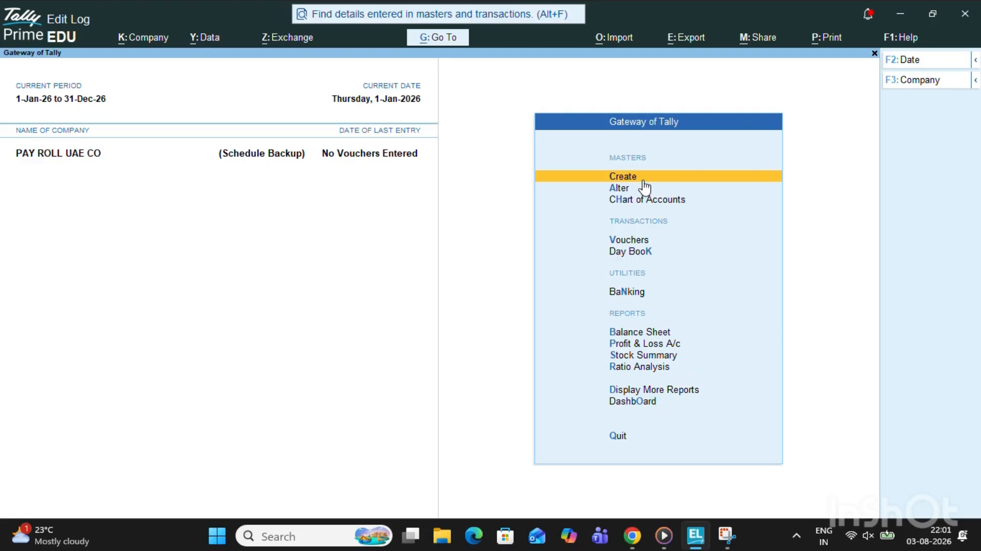
- Start creating a master and select Units (Work) among the payroll masters
click(645, 180)
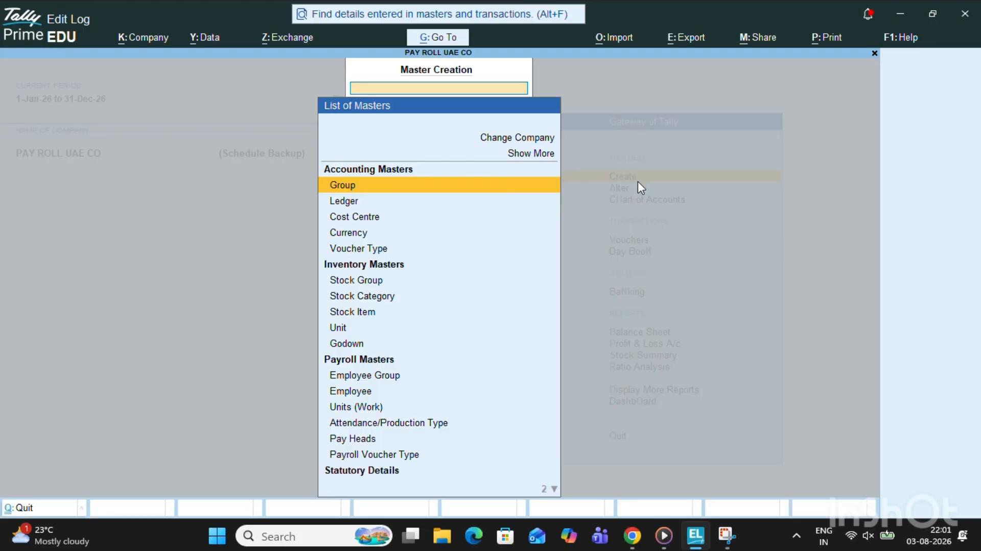
key(Down)
key(Down)
key(Down)
key(Down)
key(Down)
key(Down)
key(Down)
key(Down)
key(Down)
key(Down)
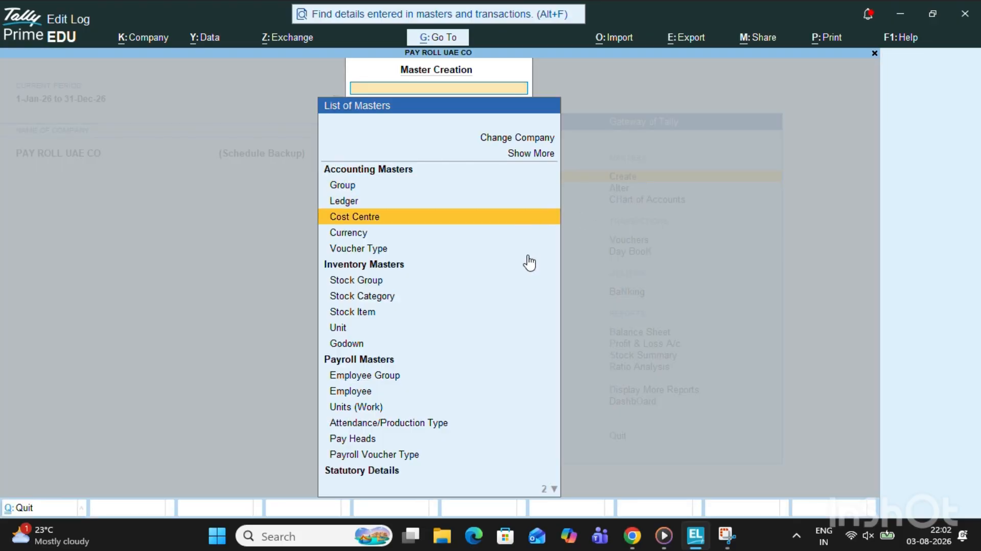
key(Down)
key(Down)
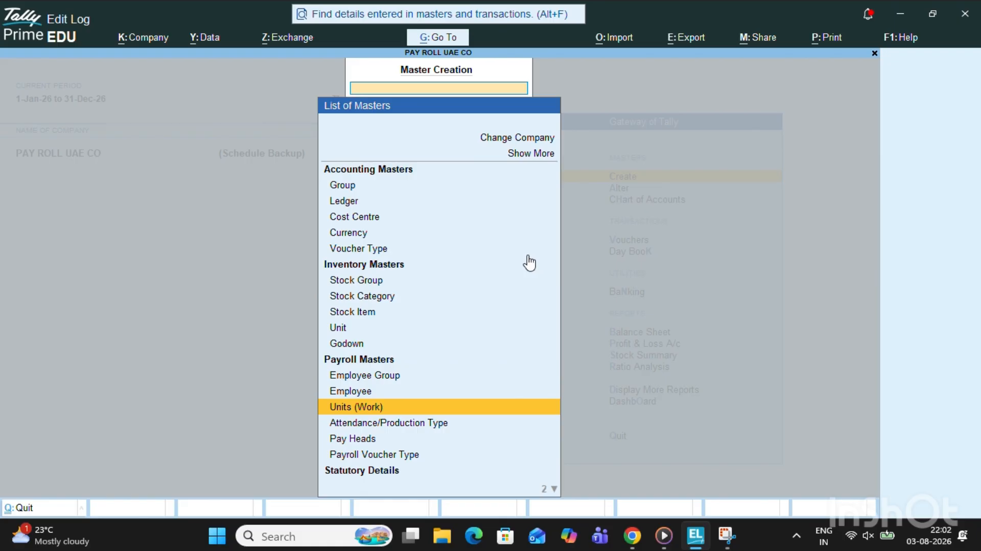
key(Down)
key(Up)
key(Return)
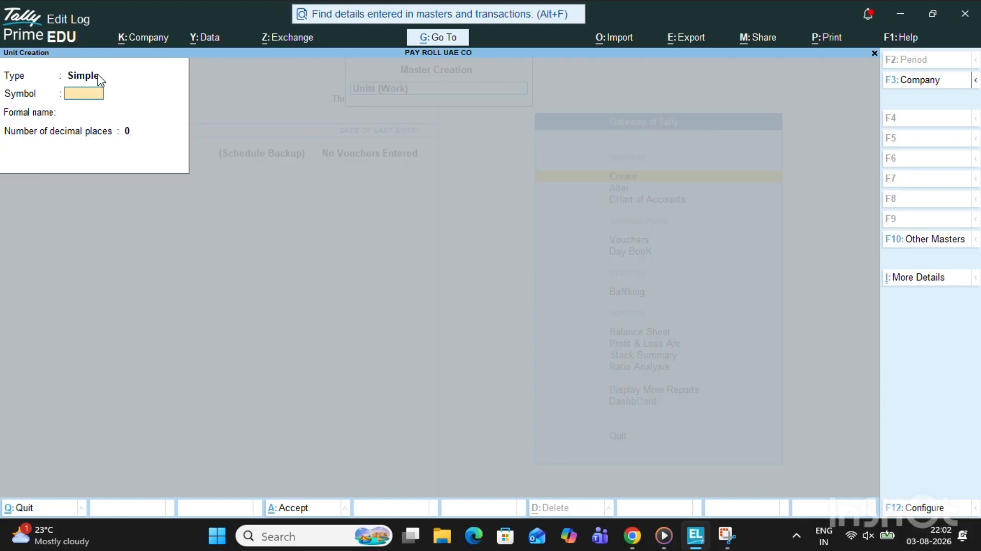
key(Escape)
key(y)
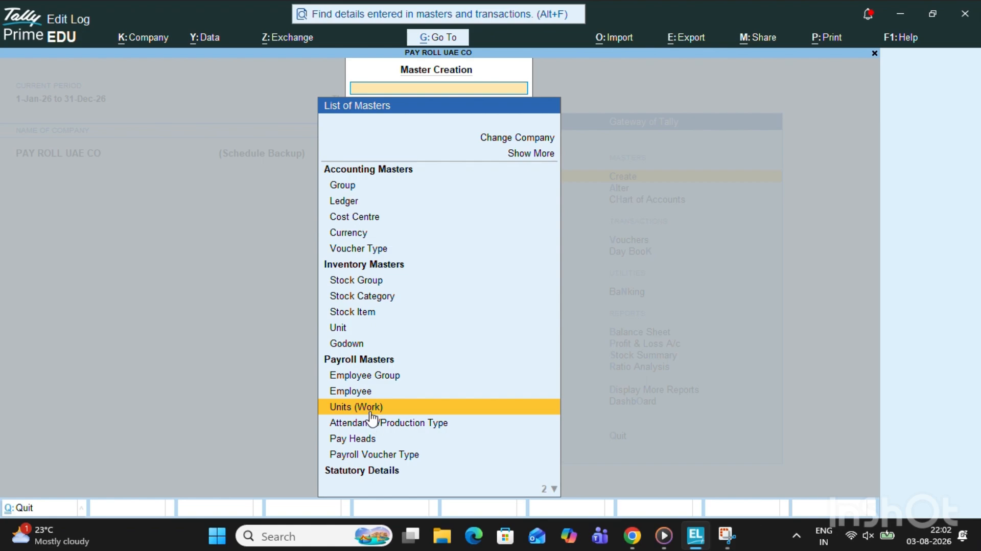
- Create a simple work unit with symbol Mins, formal name Minutes and 0 decimal places
key(Return)
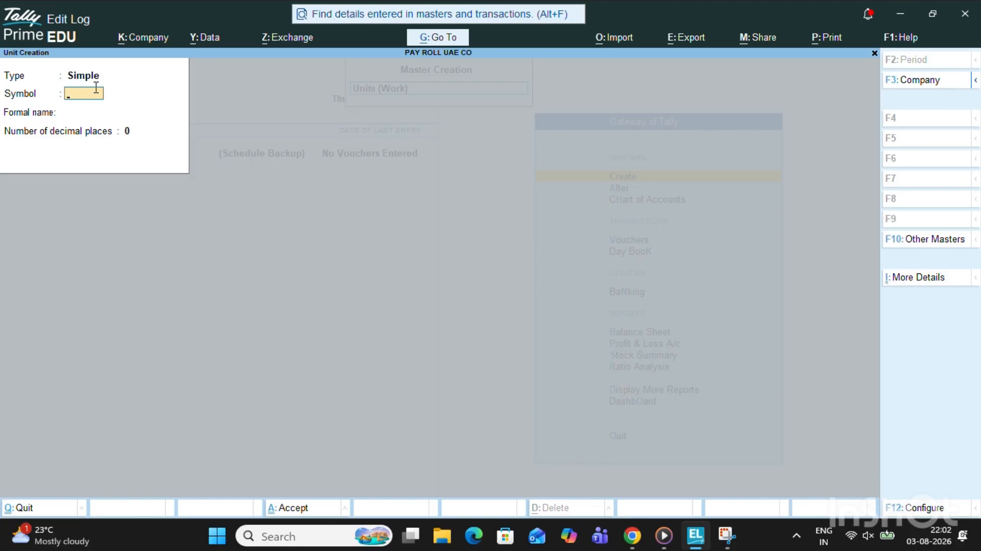
text(Mins)
key(Return)
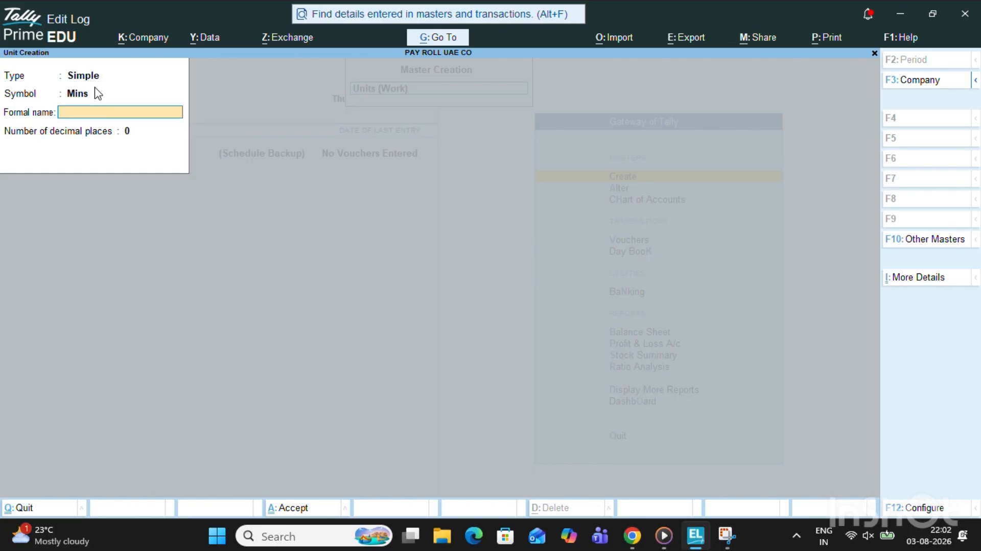
text(Minutes)
key(Return)
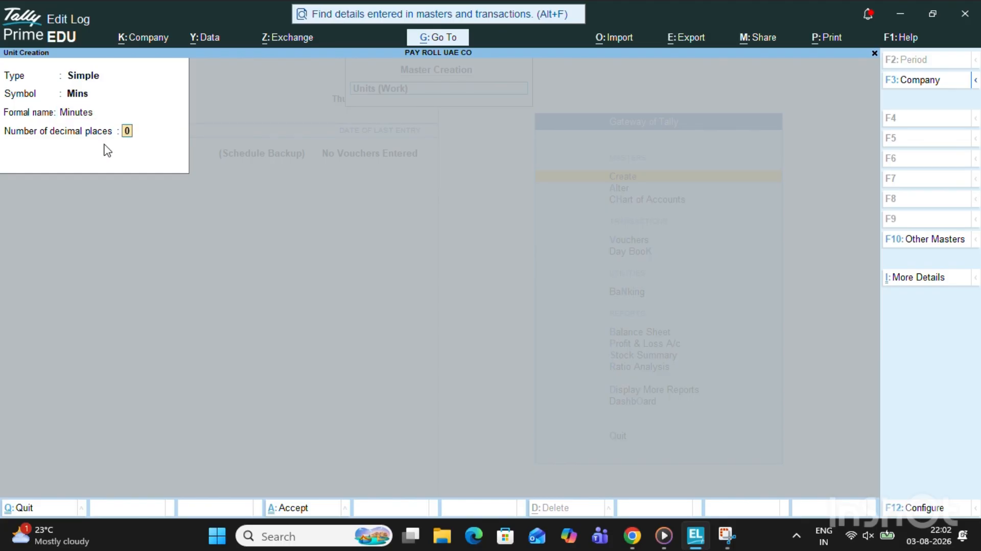
key(Return)
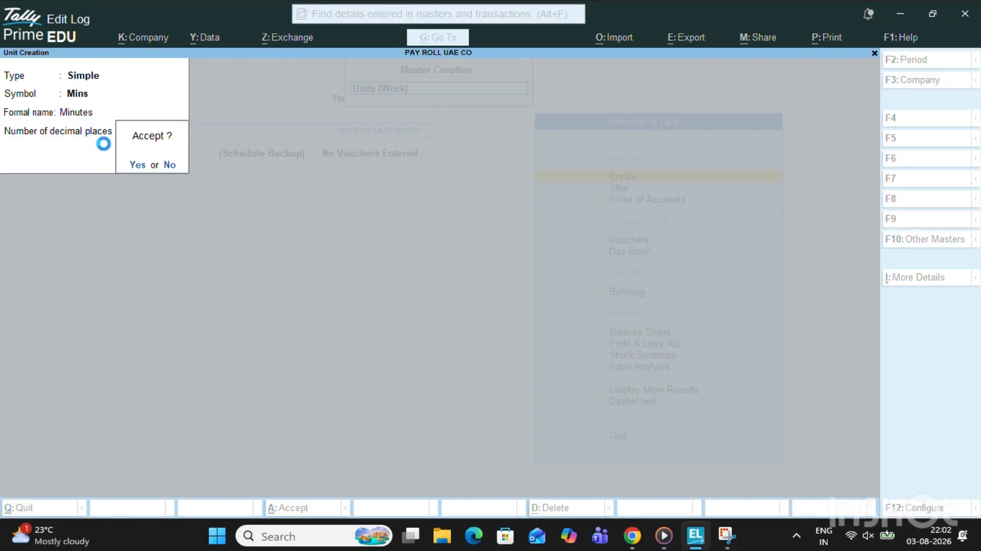
key(Return)
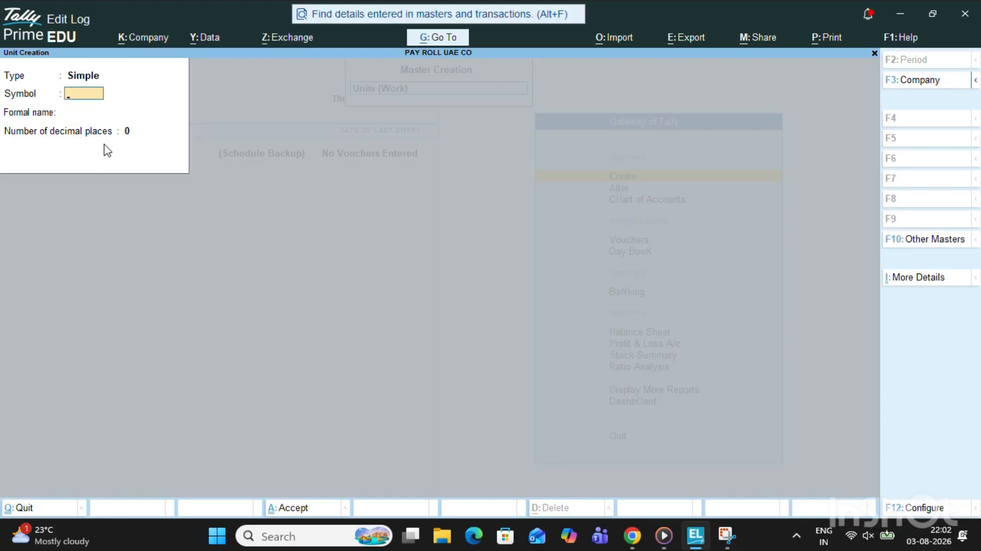
- Create a simple work unit with symbol hrs, formal name Hours and 0 decimal places
text(hrs)
key(Return)
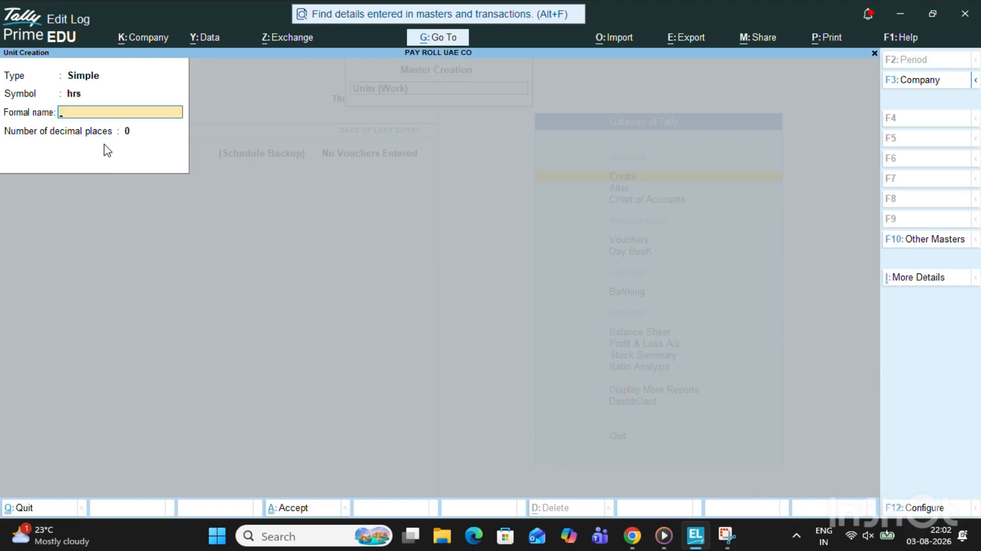
text(Hours)
key(Return)
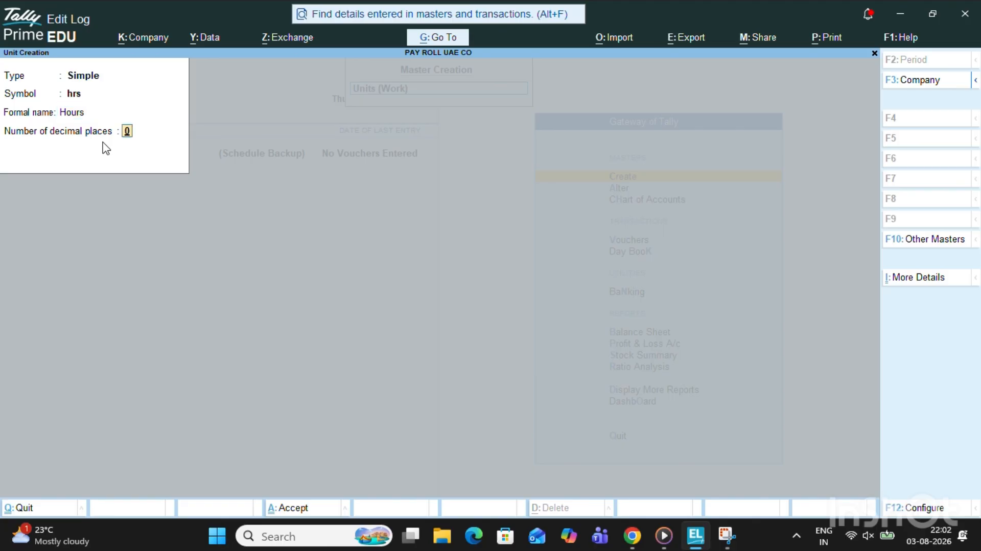
key(Return)
key(Return)
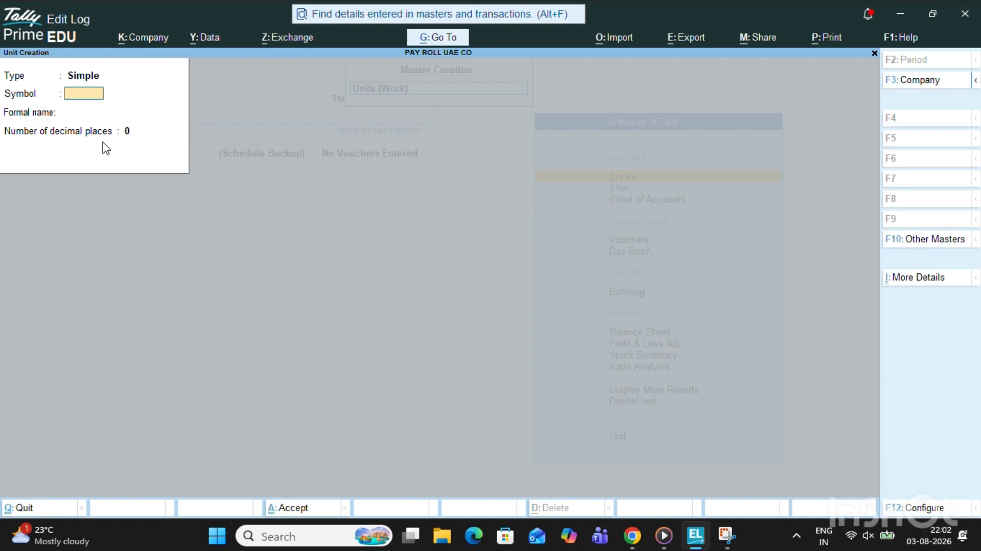
- Create a compound work unit defined as hrs of 60 Mins, and leave unit creation
key(BackSpace)
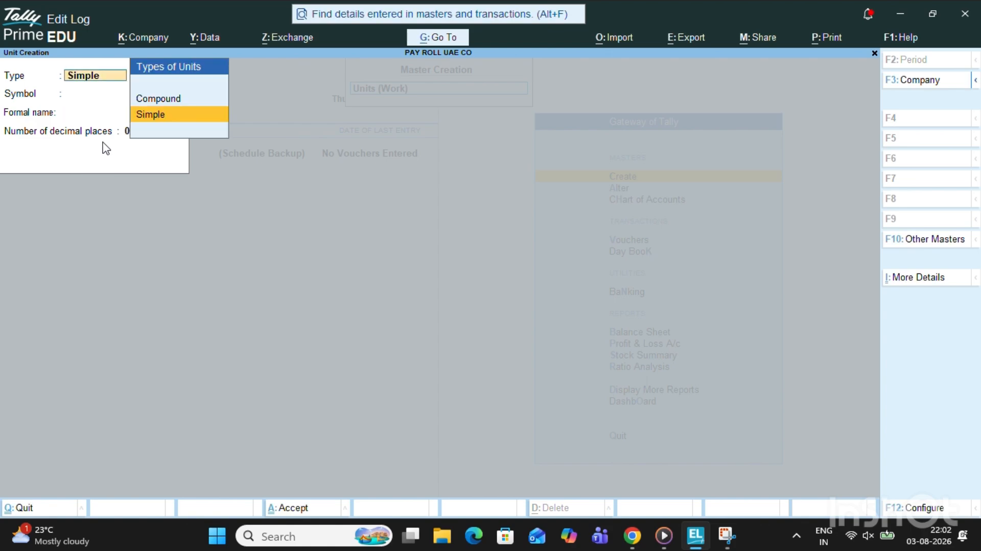
key(Up)
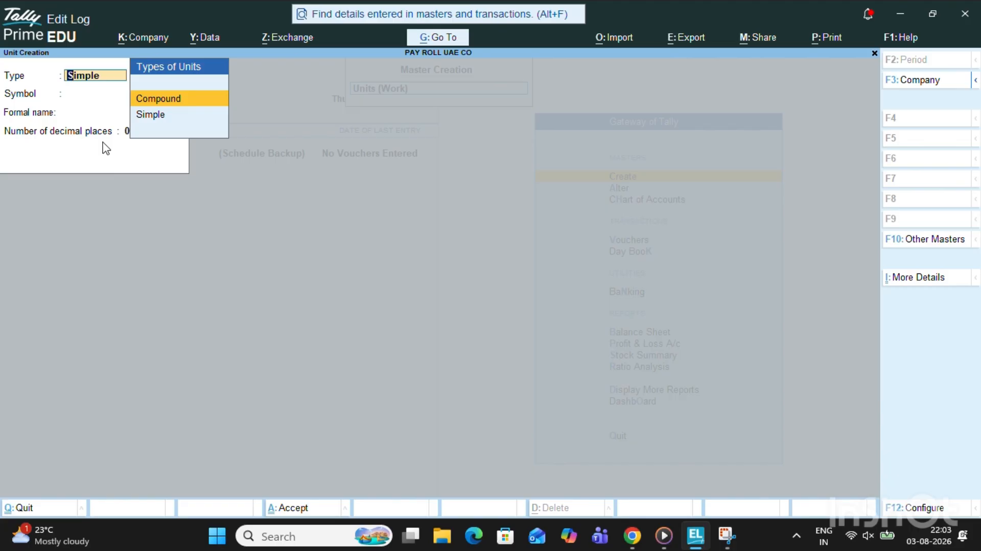
key(Down)
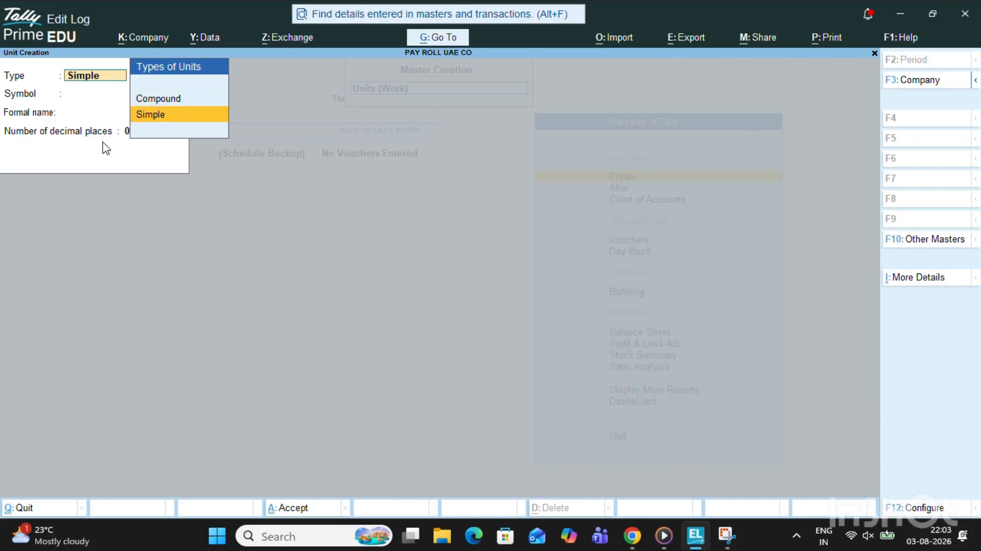
key(Up)
key(Return)
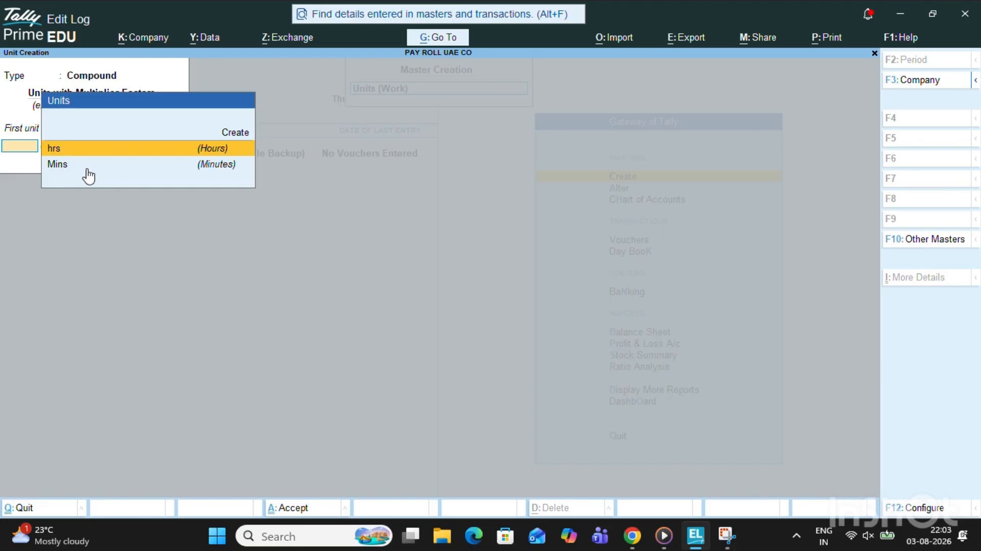
key(Return)
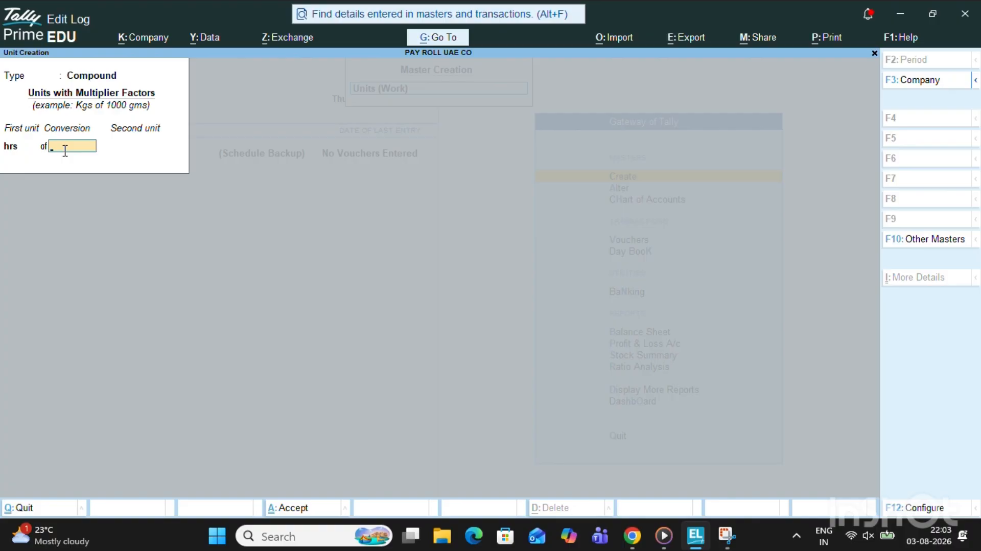
text(60)
key(Return)
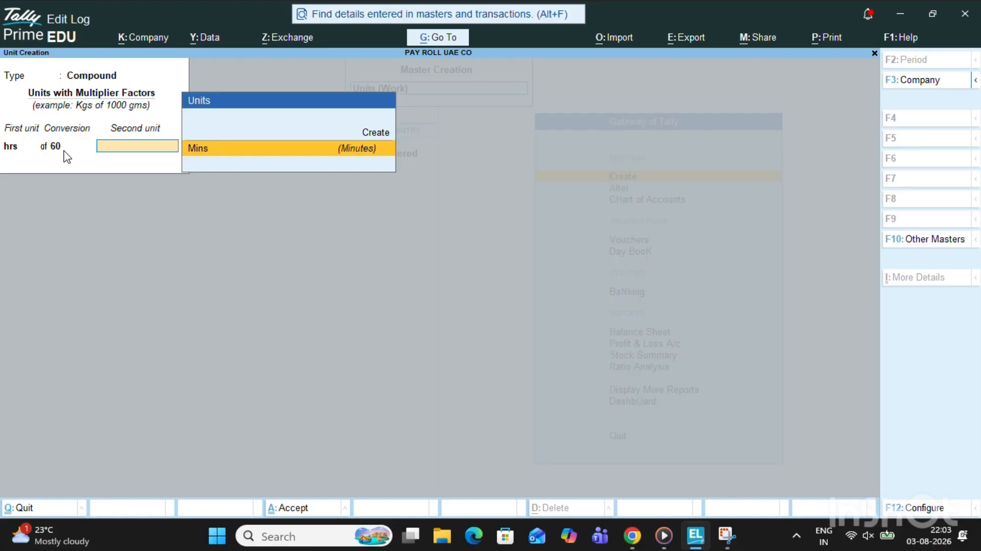
key(Return)
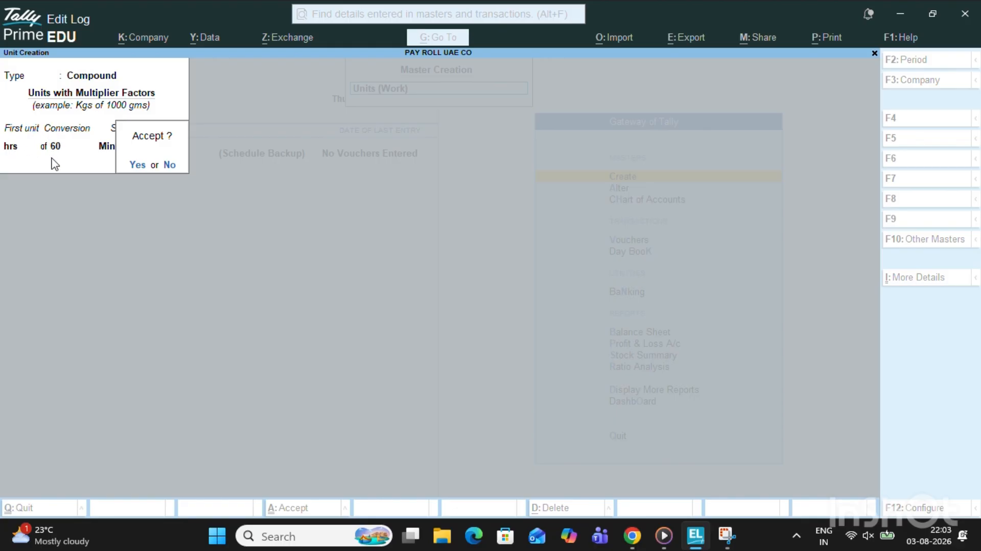
click(138, 165)
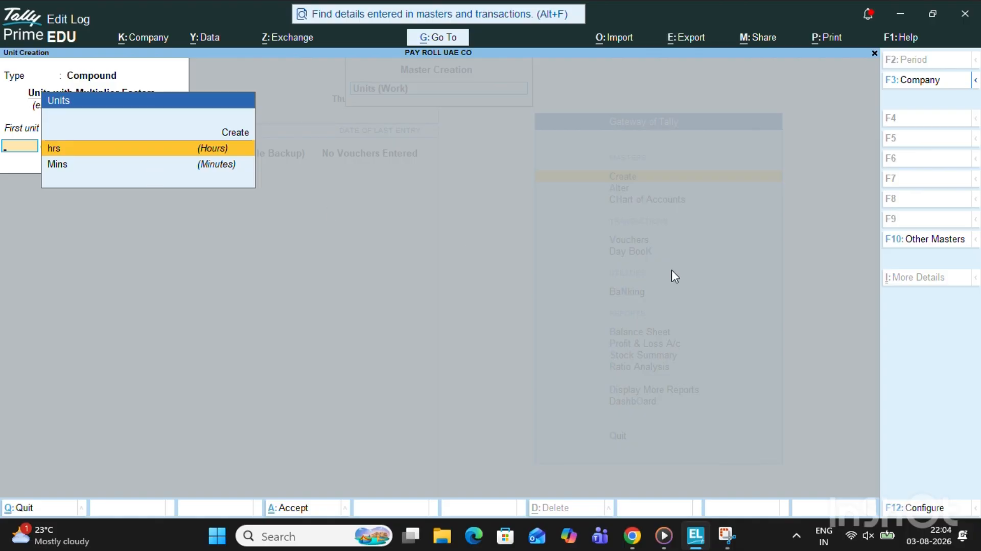
key(Escape)
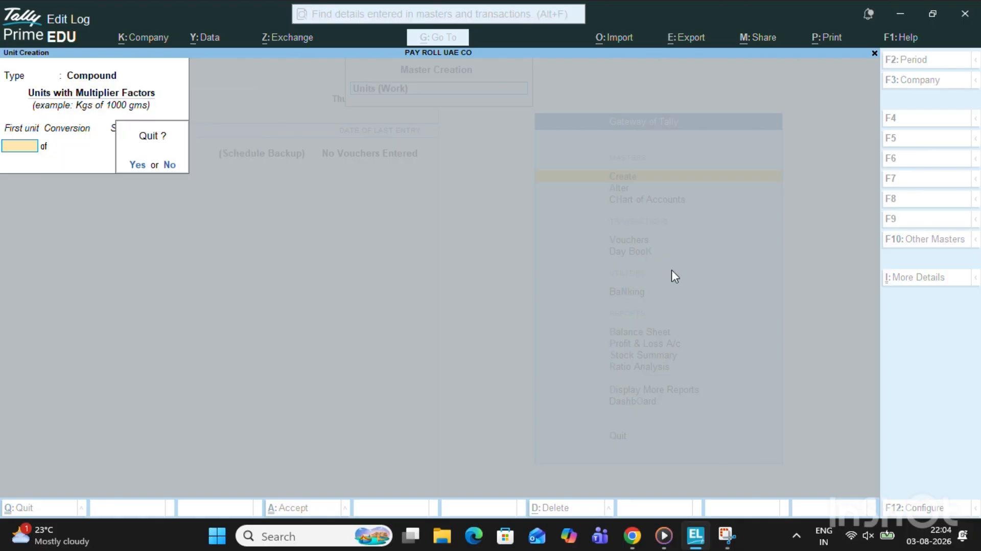
key(y)
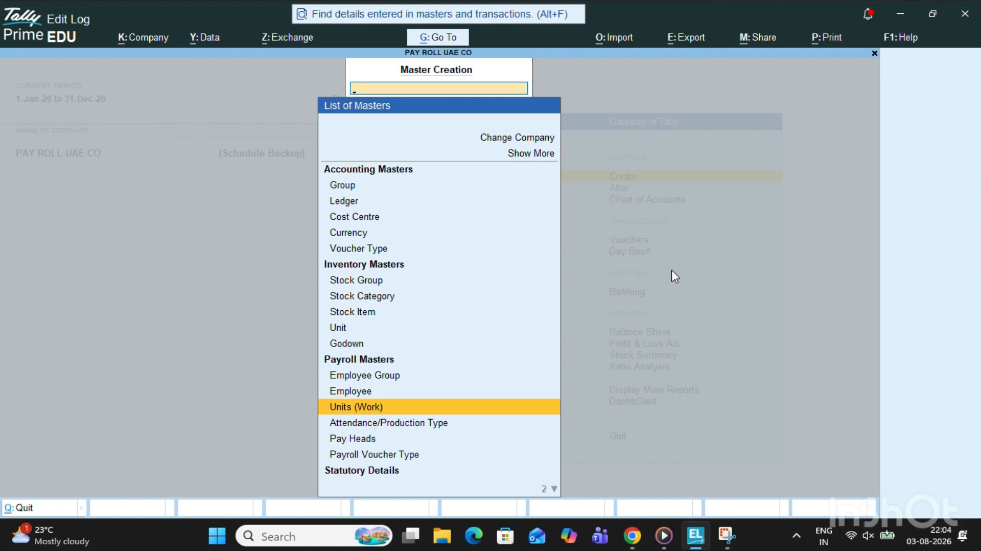
- Start a new attendance/production type named Prsent under Primary
key(Down)
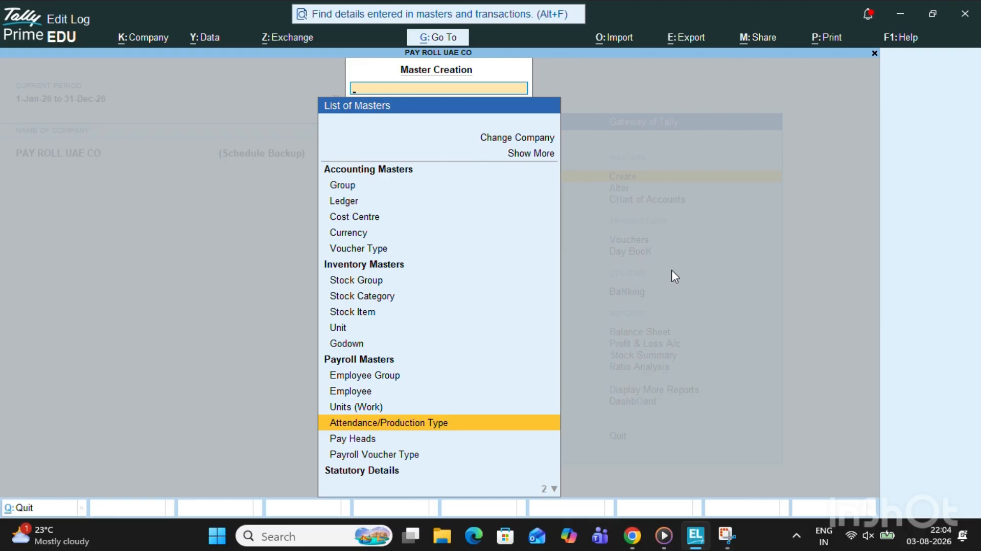
key(Return)
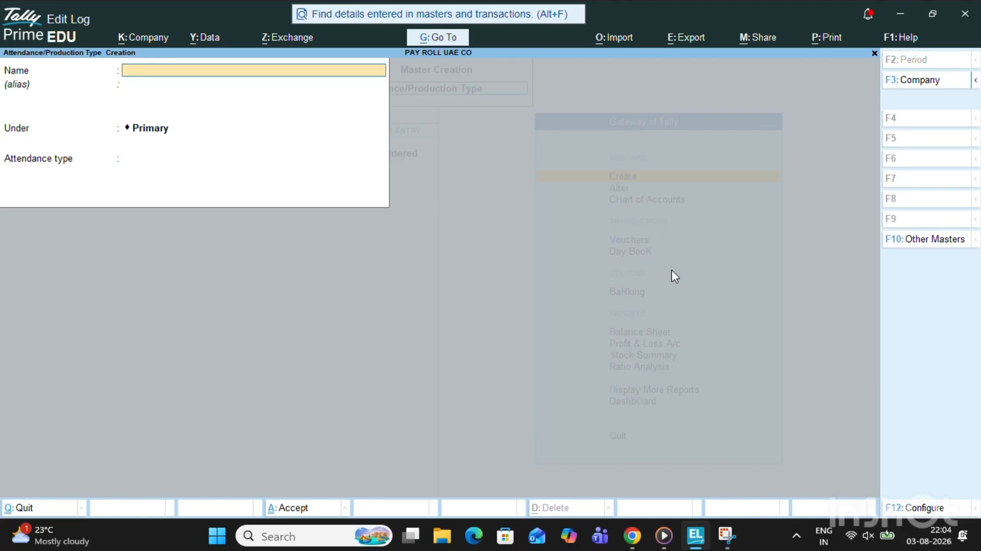
text(Prsent)
key(Return)
key(Return)
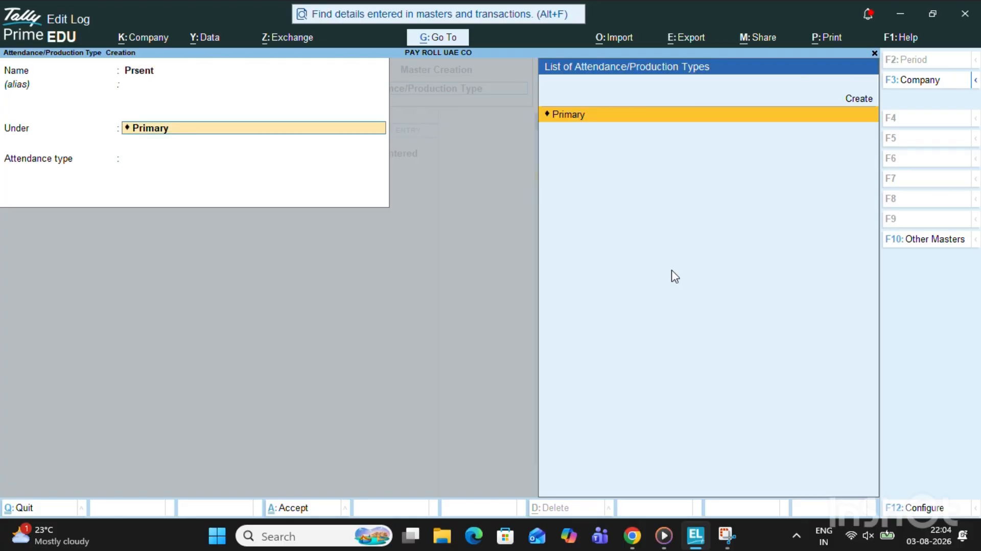
key(Return)
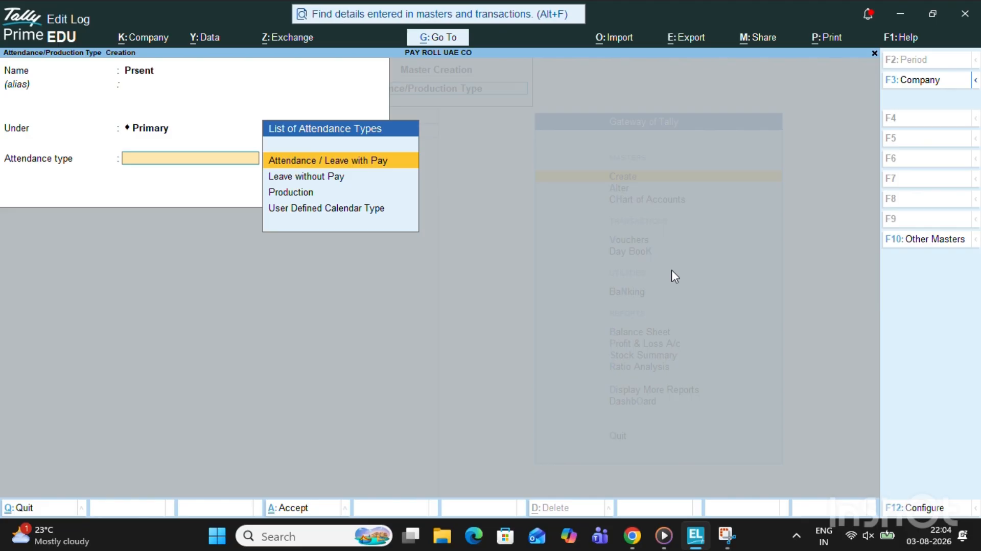
- Set the Prsent attendance type to Attendance / Leave with Pay and save it
key(Down)
key(Down)
key(Down)
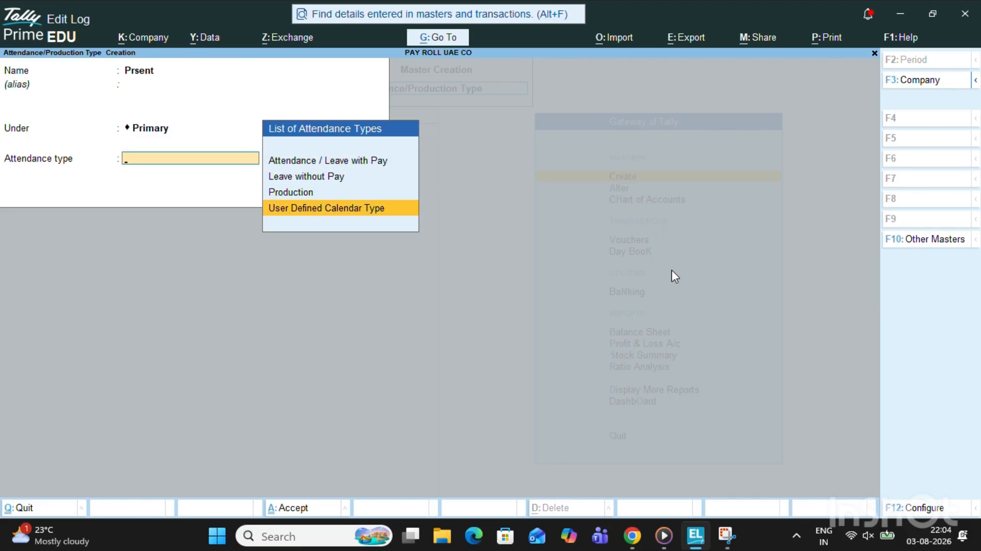
key(Up)
key(Up)
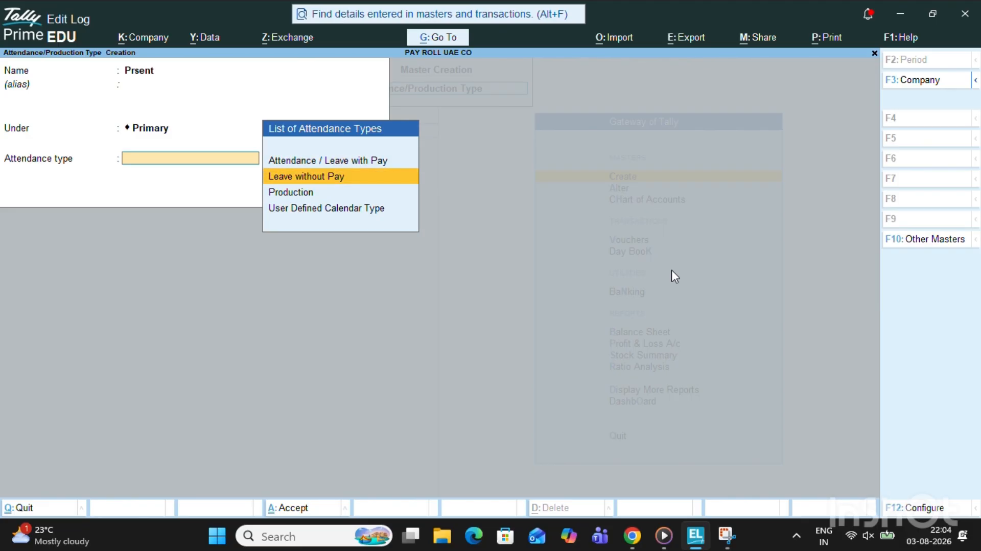
key(Up)
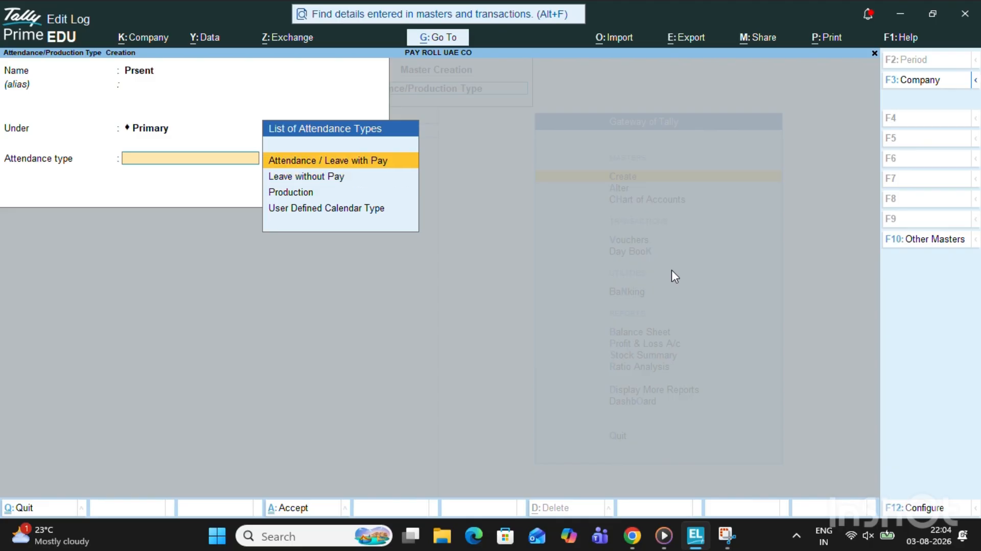
key(Return)
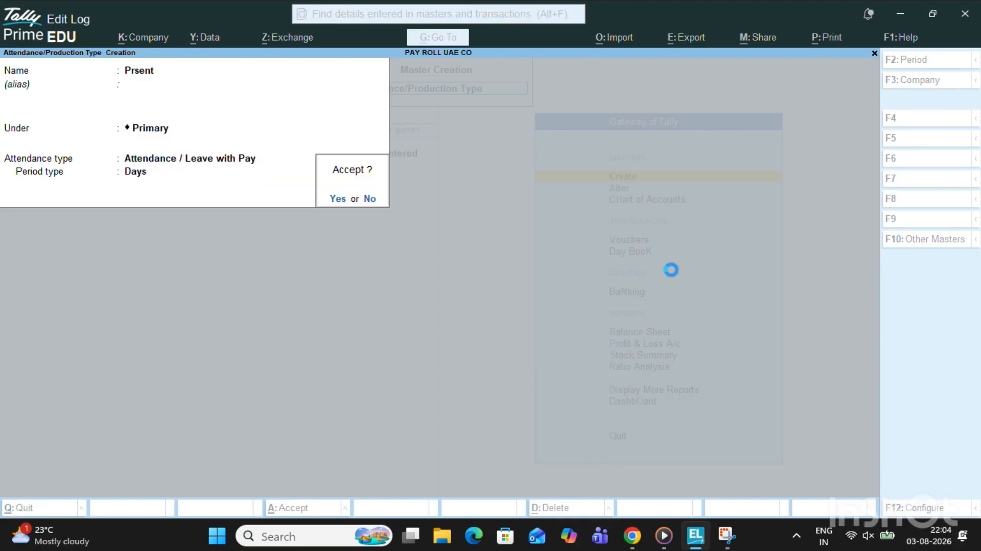
key(y)
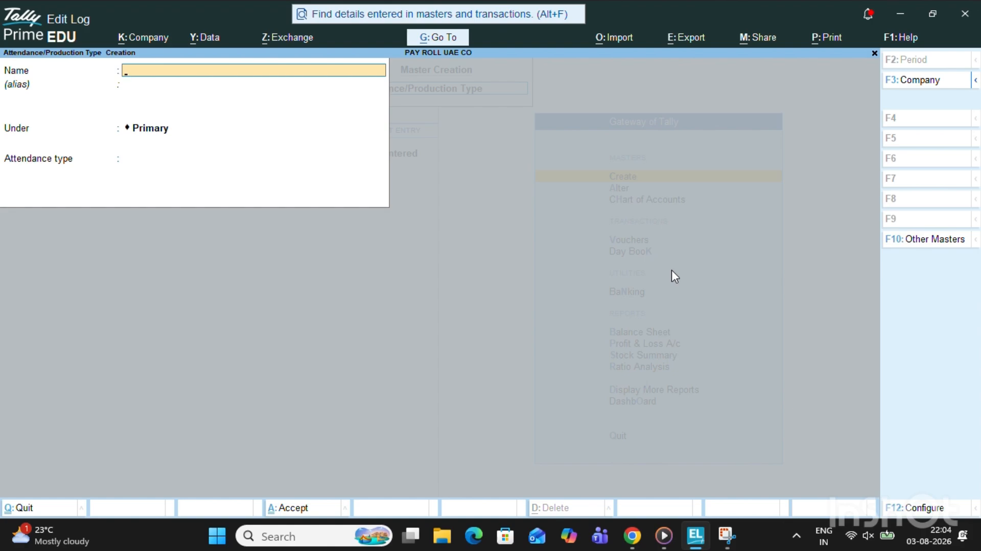
- Create an attendance type named Absent under Primary, set it to Leave without Pay, and save it
text(Absent)
key(Return)
key(Return)
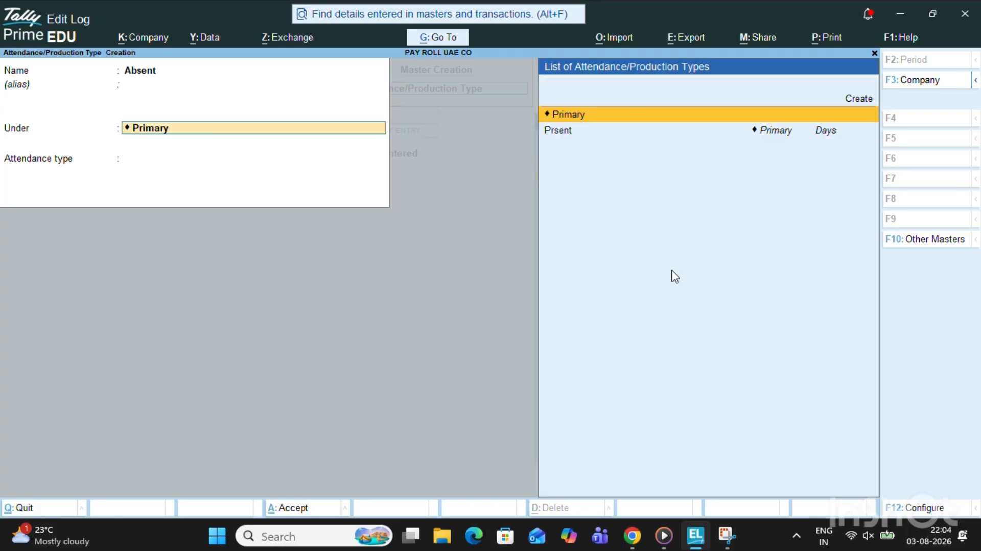
key(Return)
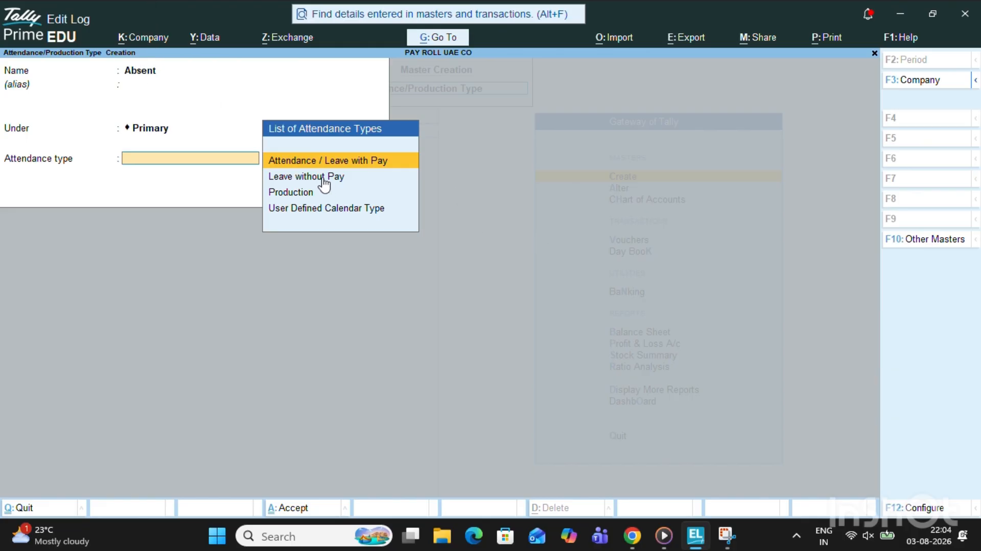
key(Down)
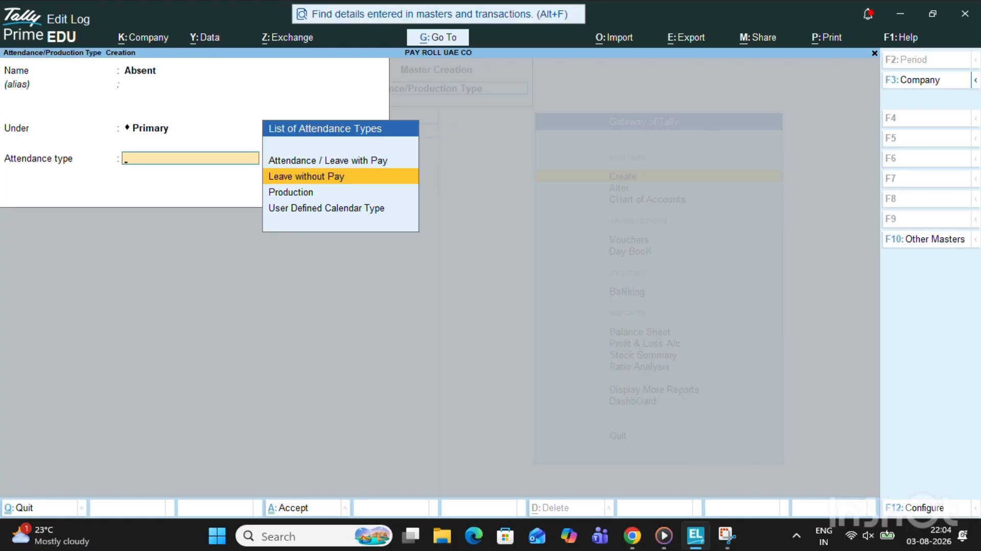
key(Return)
key(Return)
key(Return)
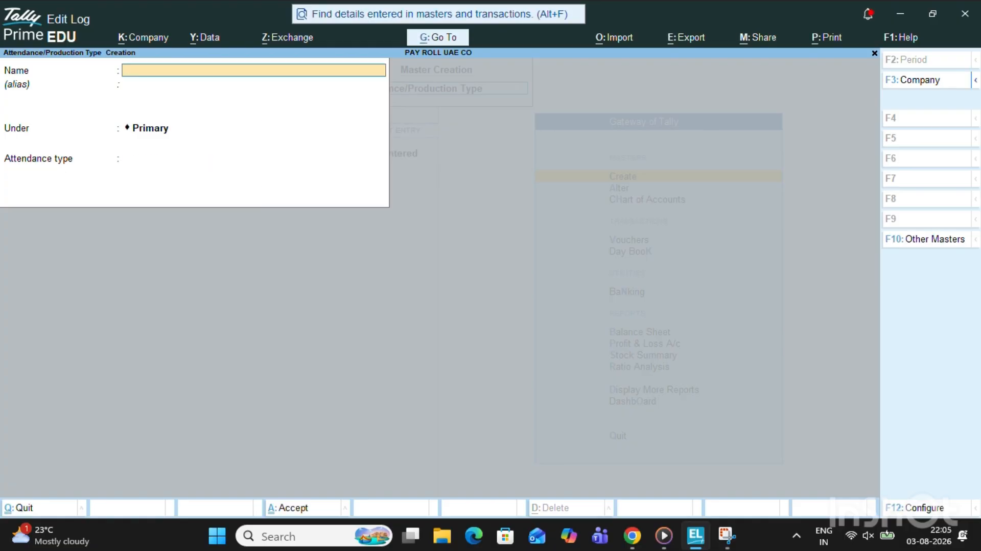
- Start a new attendance/production type named Overtime under Primary
text(Overtime)
key(Return)
key(Return)
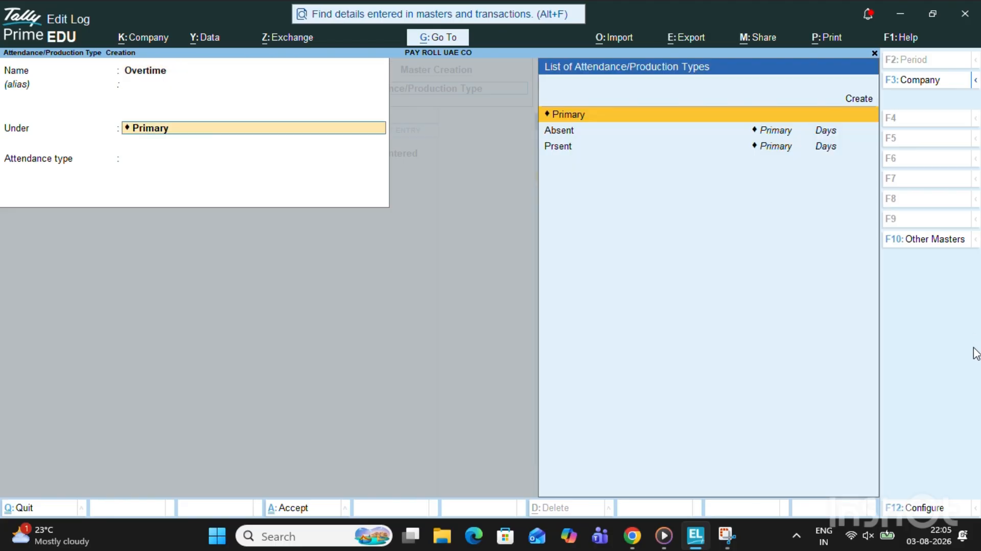
key(Return)
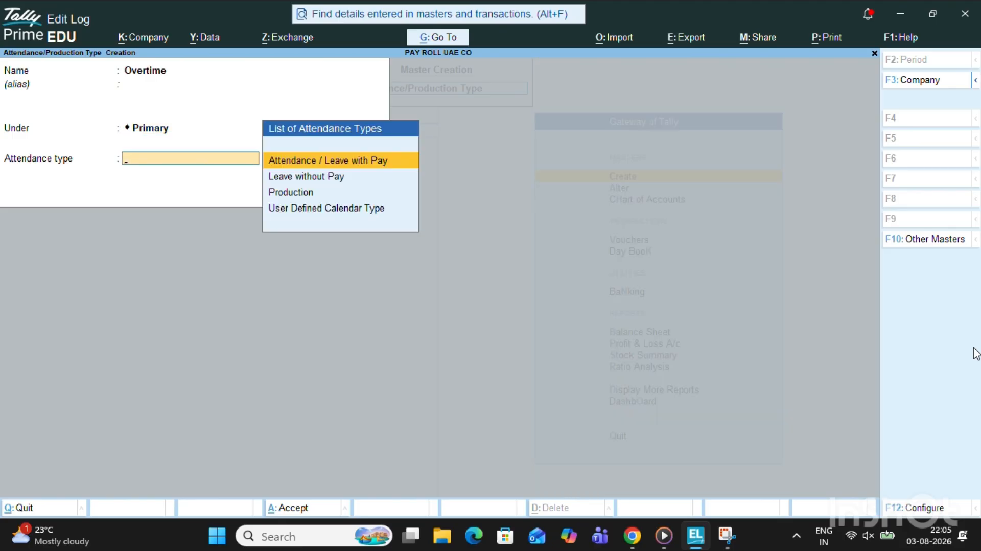
- Set the Overtime type to Production with hrs of 60 Mins as its unit and save it
key(Down)
key(Down)
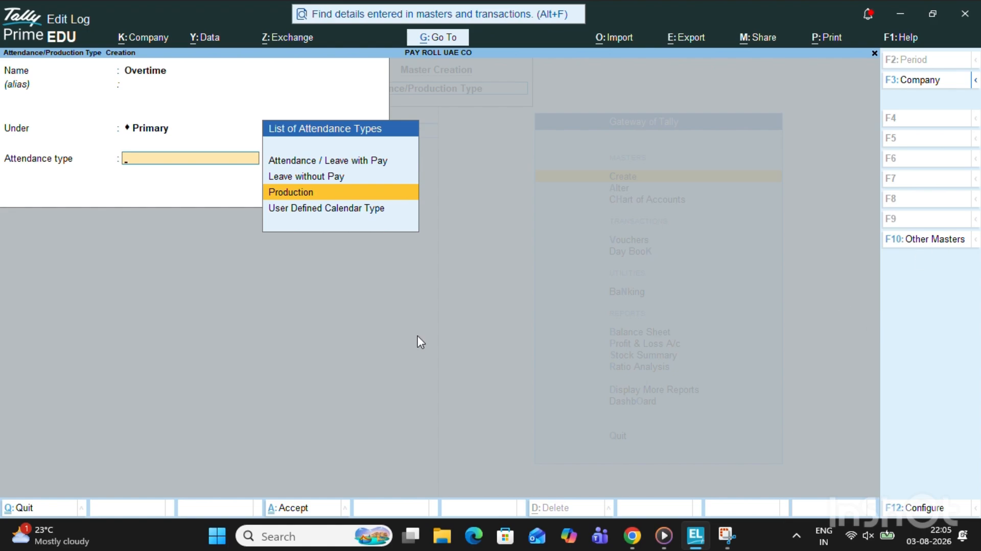
click(327, 197)
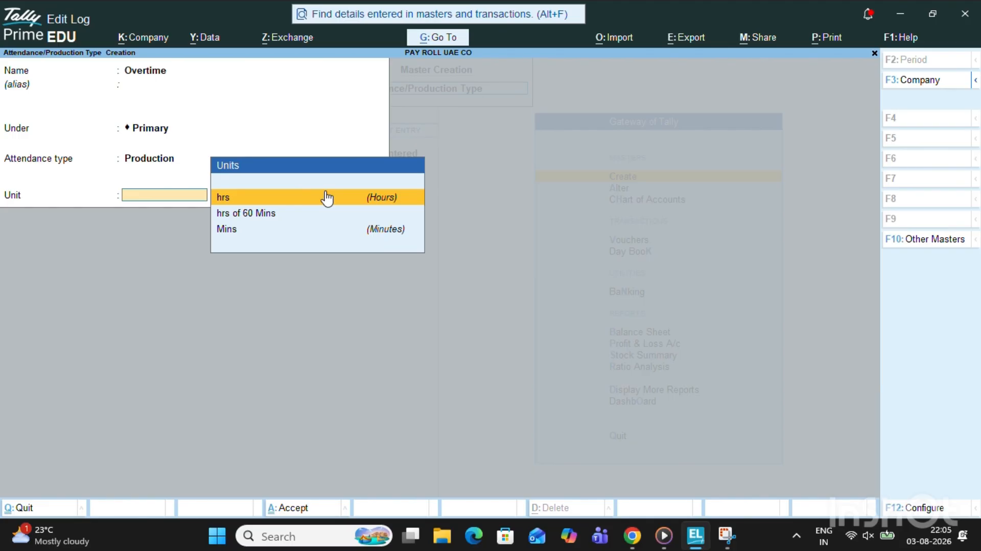
key(Down)
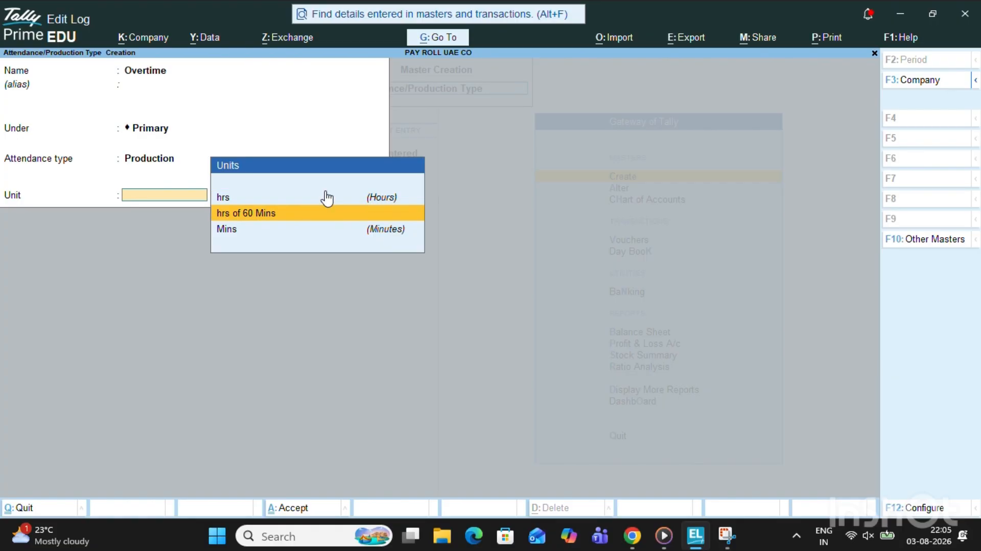
key(Return)
click(326, 193)
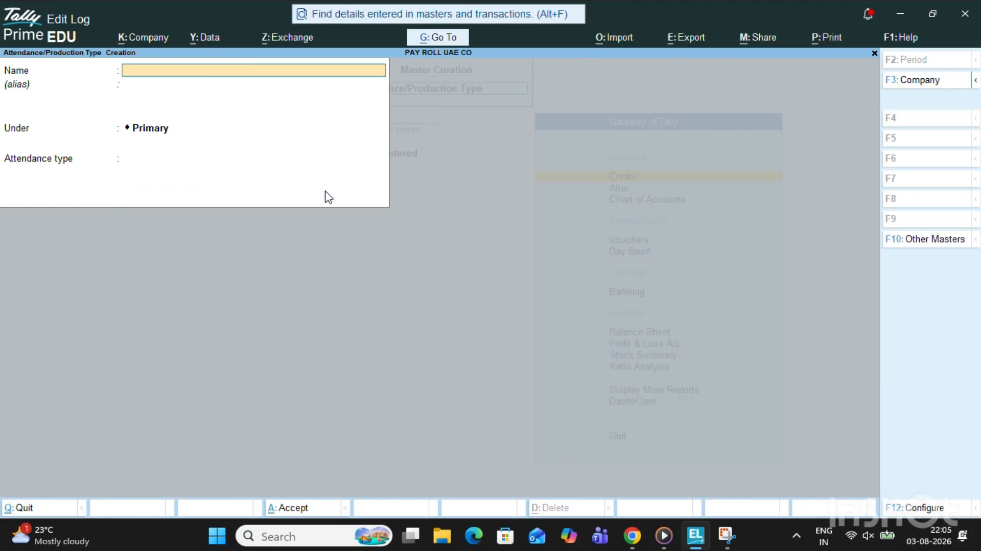
- Leave attendance type creation and open a new pay head for creation
key(Escape)
click(327, 198)
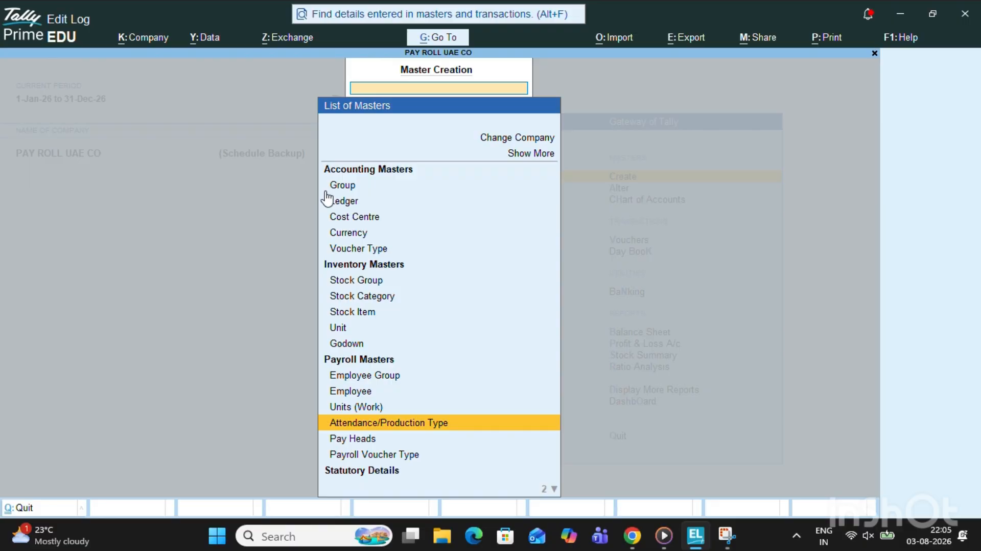
key(Down)
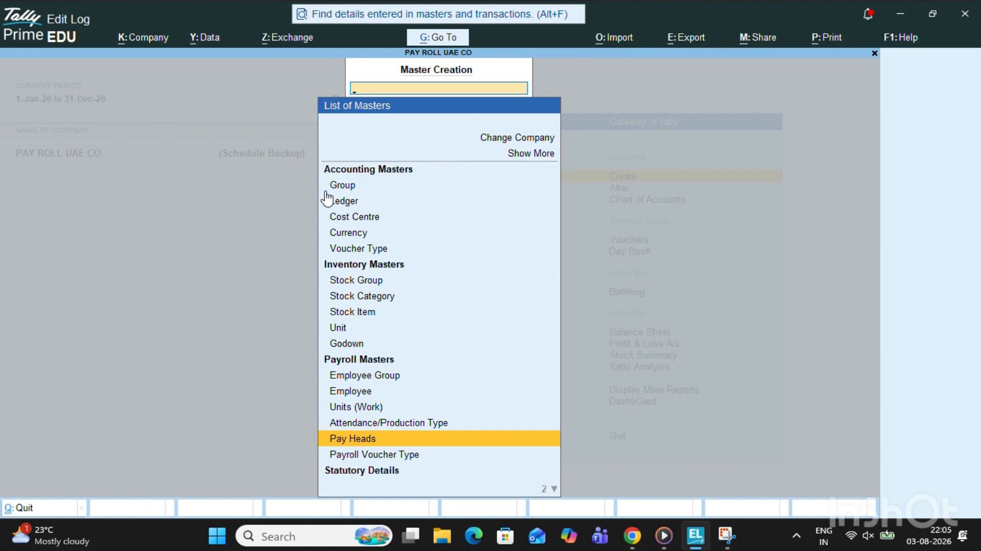
key(Return)
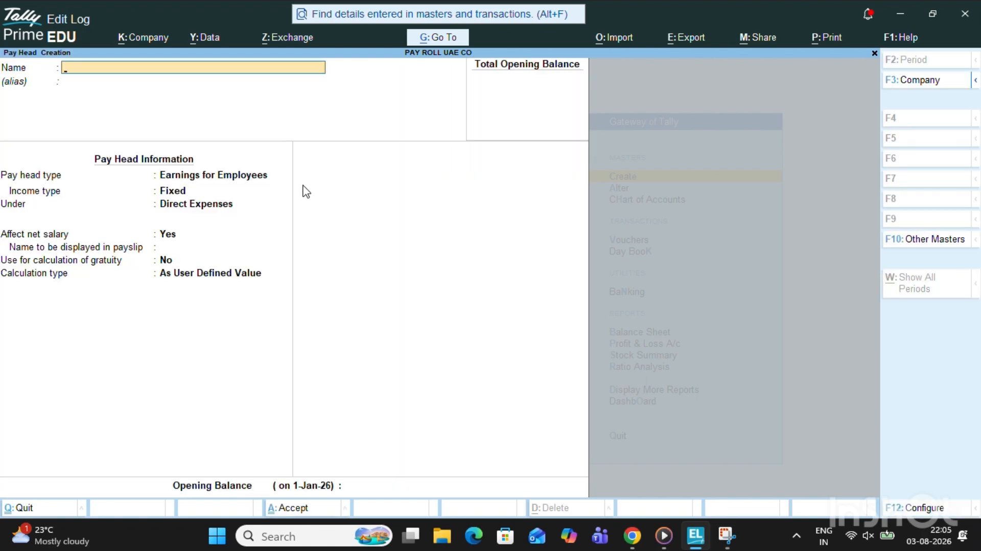
- Switch to Excel, open the recent workbook PAY ROLL STAFF, and dismiss the document recovery list
click(901, 14)
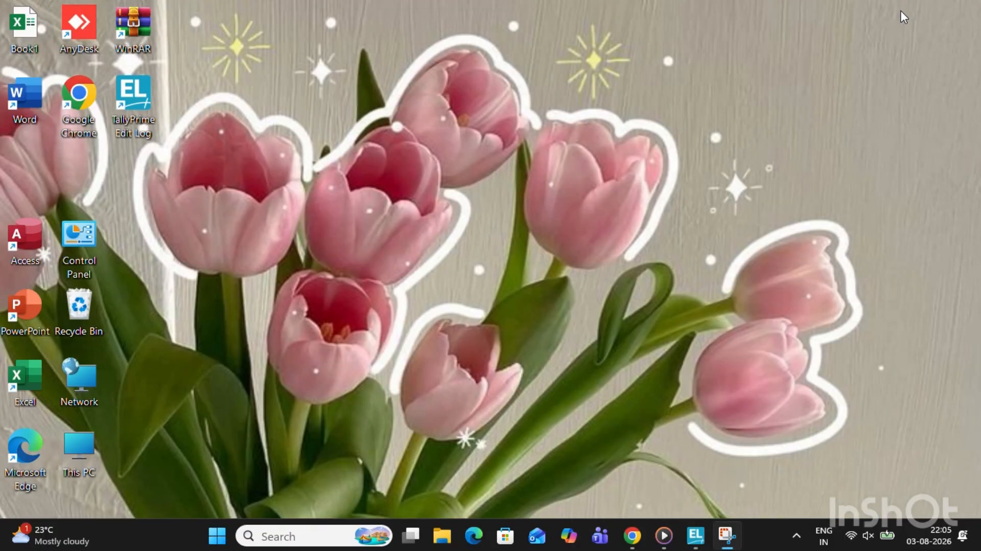
double_click(29, 375)
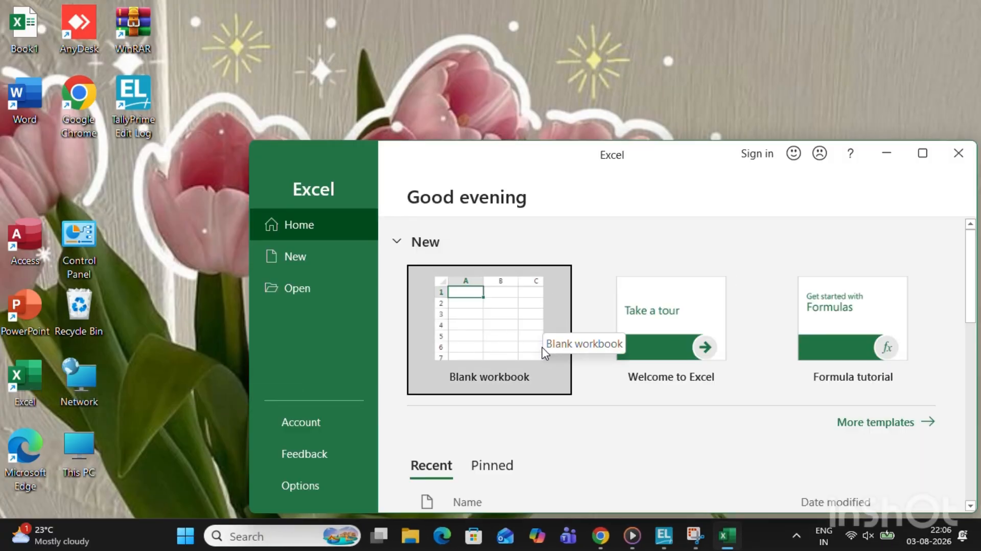
click(923, 153)
click(291, 408)
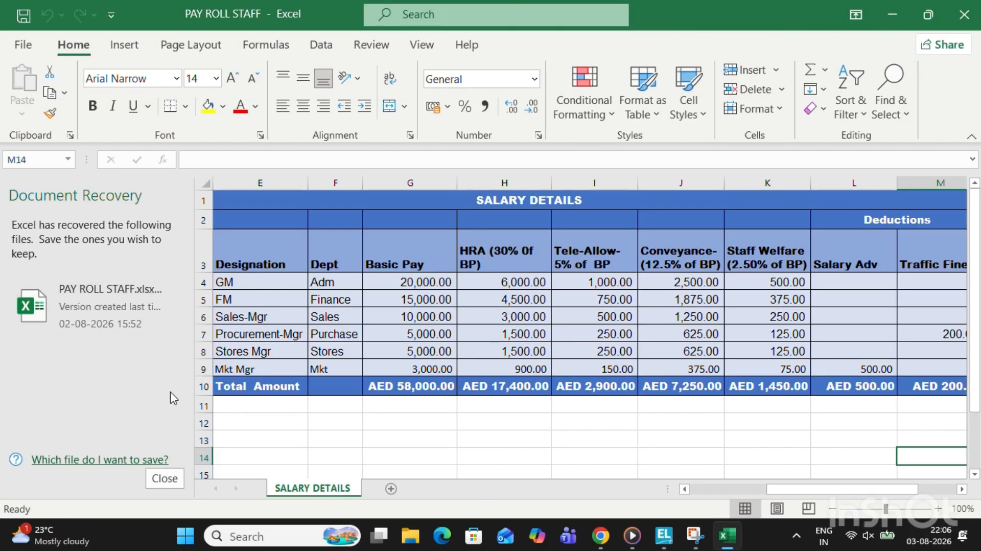
click(171, 483)
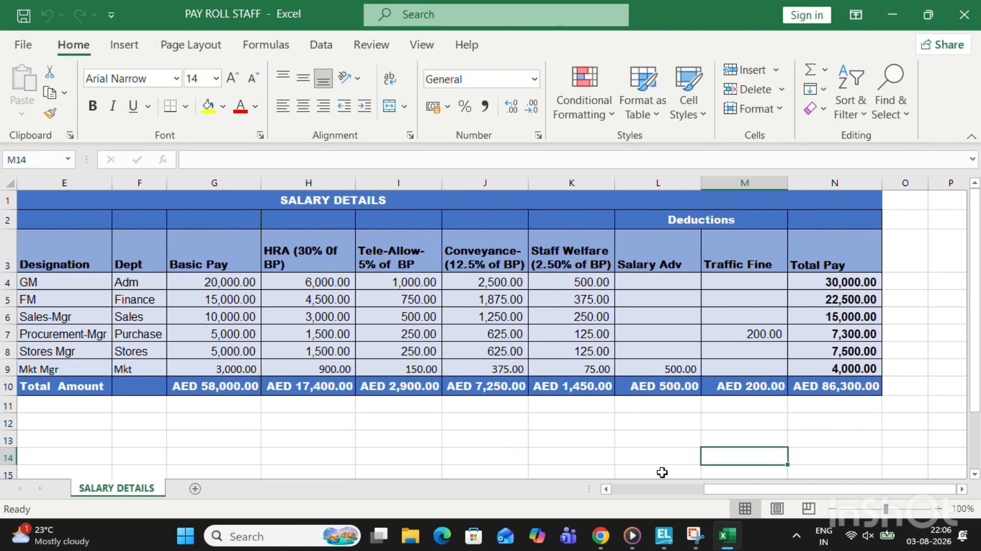
- Examine the SALARY DETAILS headings from Basic Pay through the allowances and deductions to Total Pay
drag(745, 492, 608, 494)
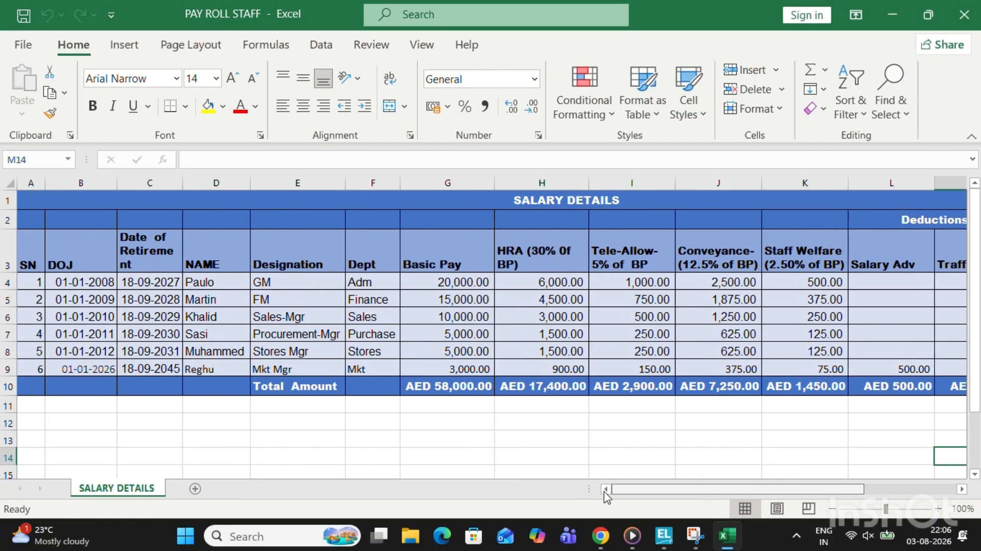
click(341, 452)
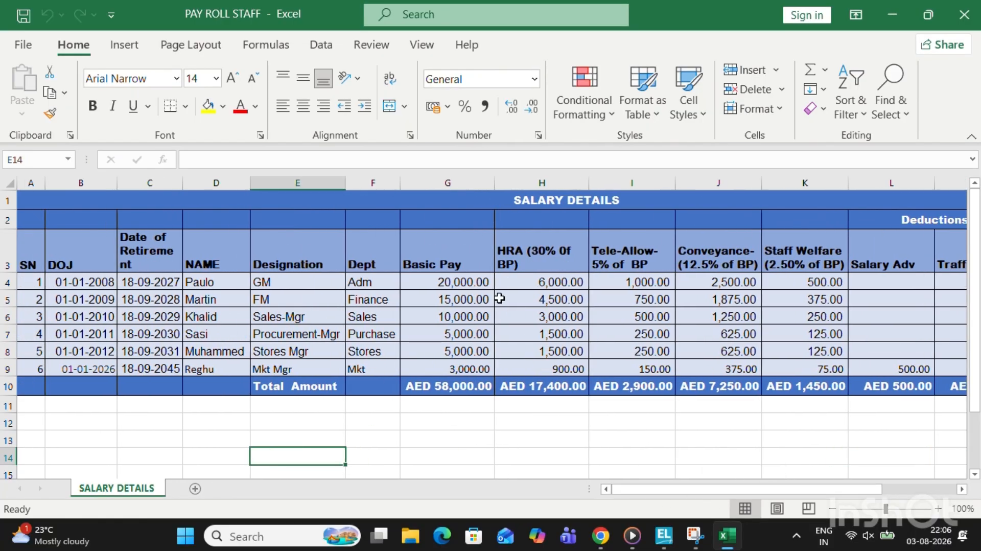
click(450, 262)
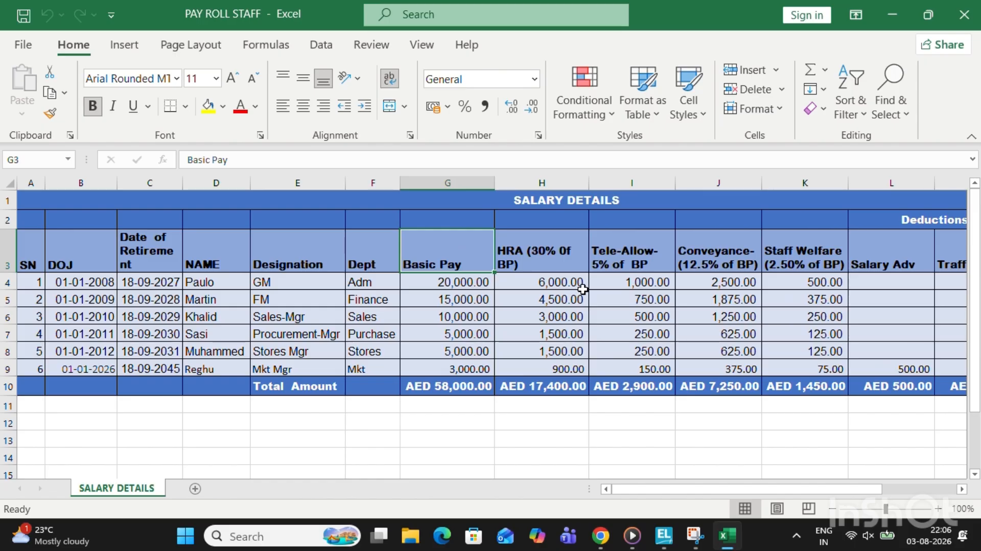
key(Right)
key(Right)
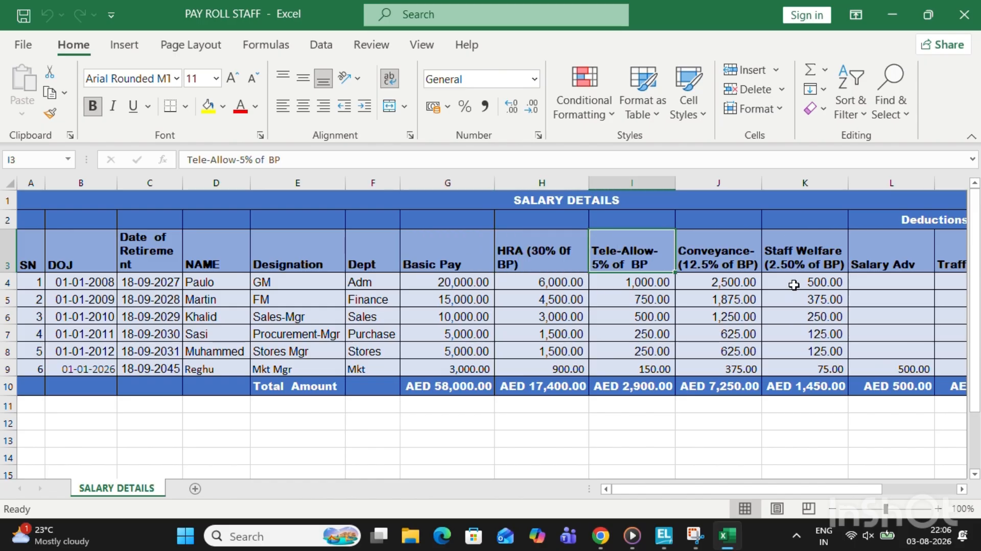
click(895, 509)
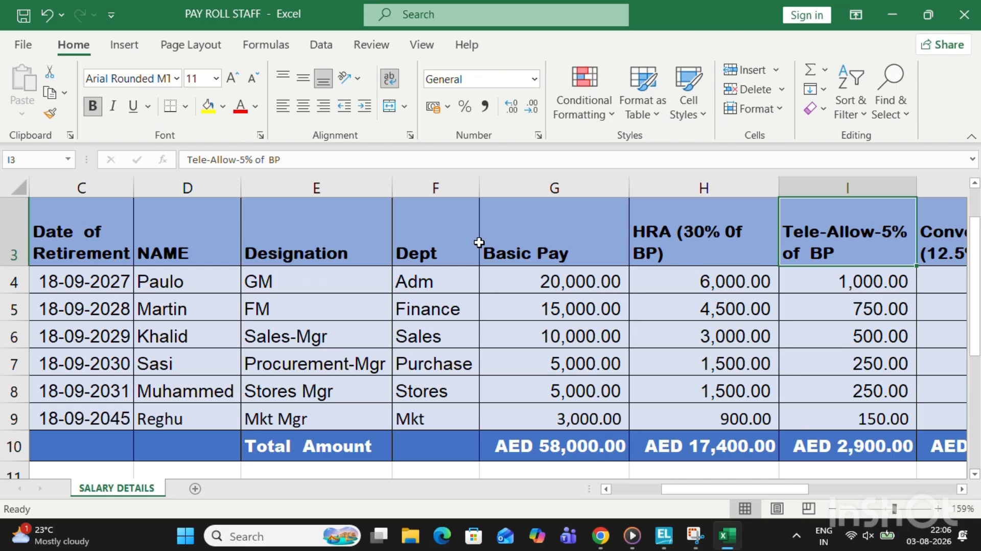
click(561, 247)
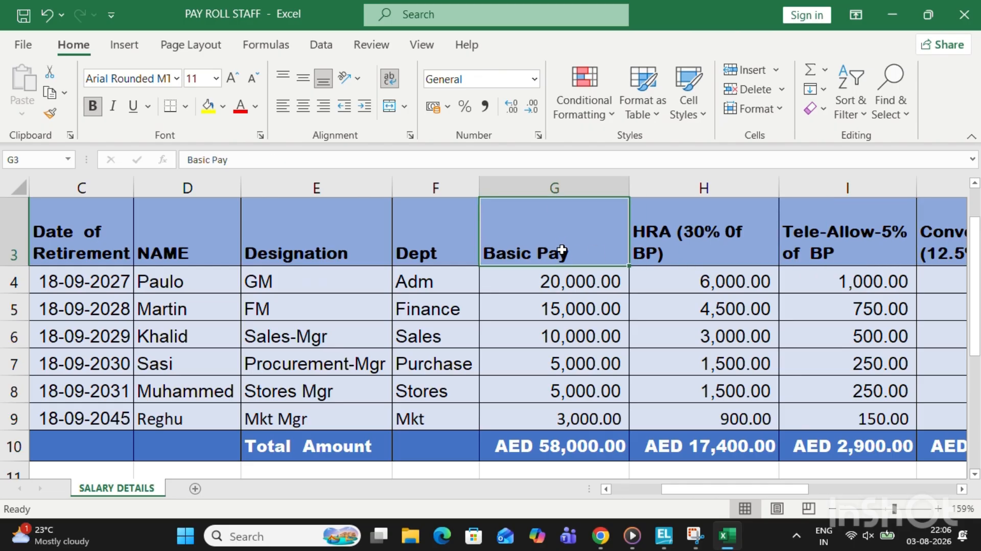
key(Right)
key(Right)
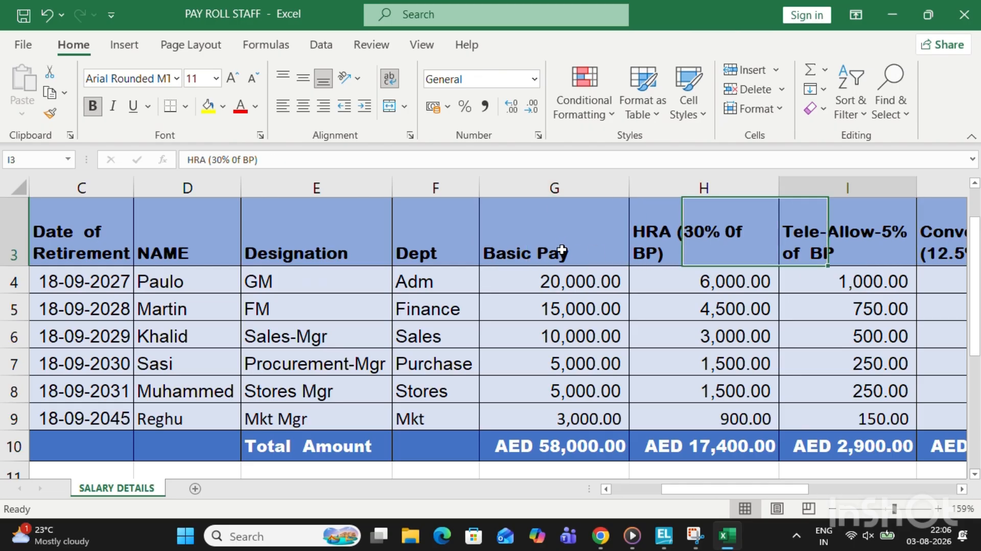
key(Right)
key(Right)
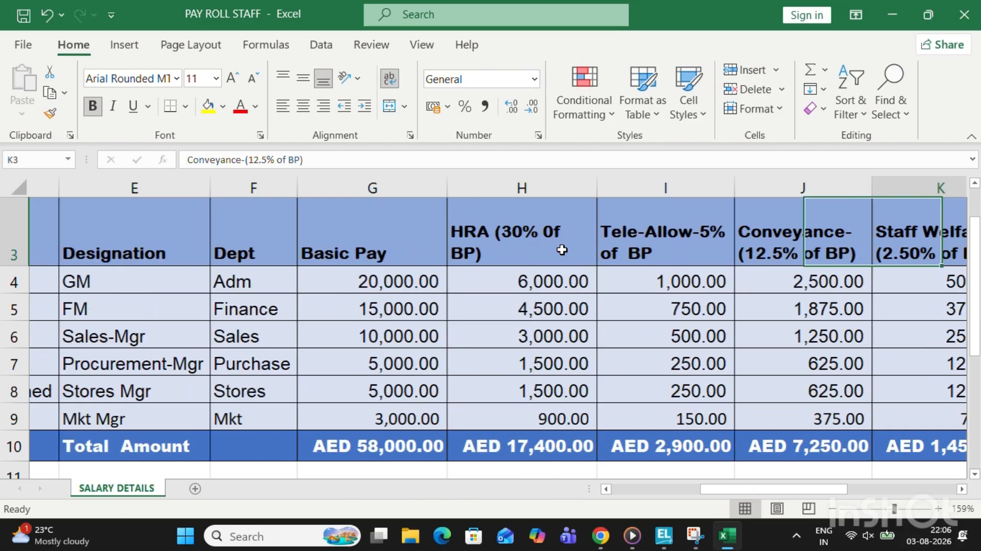
key(Right)
key(Right)
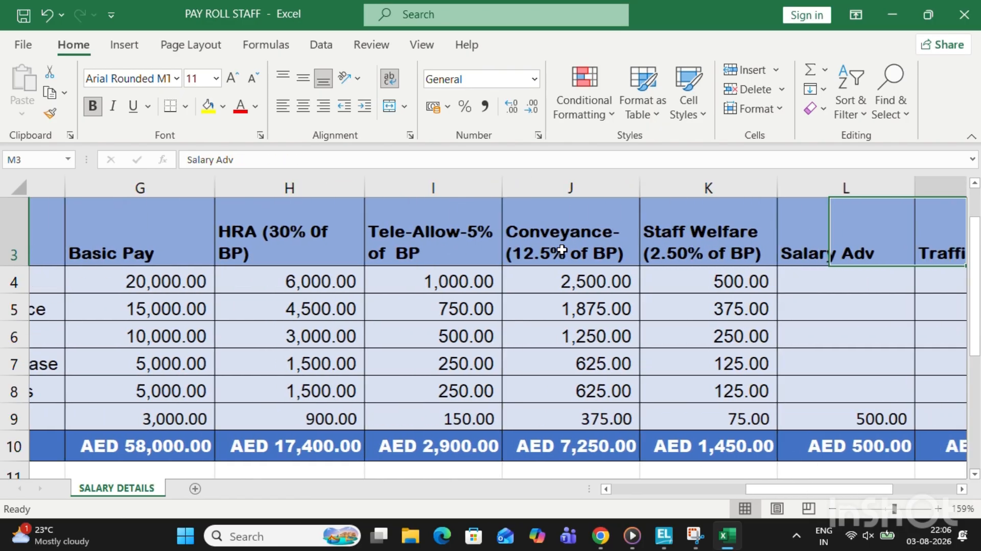
key(Right)
key(Right)
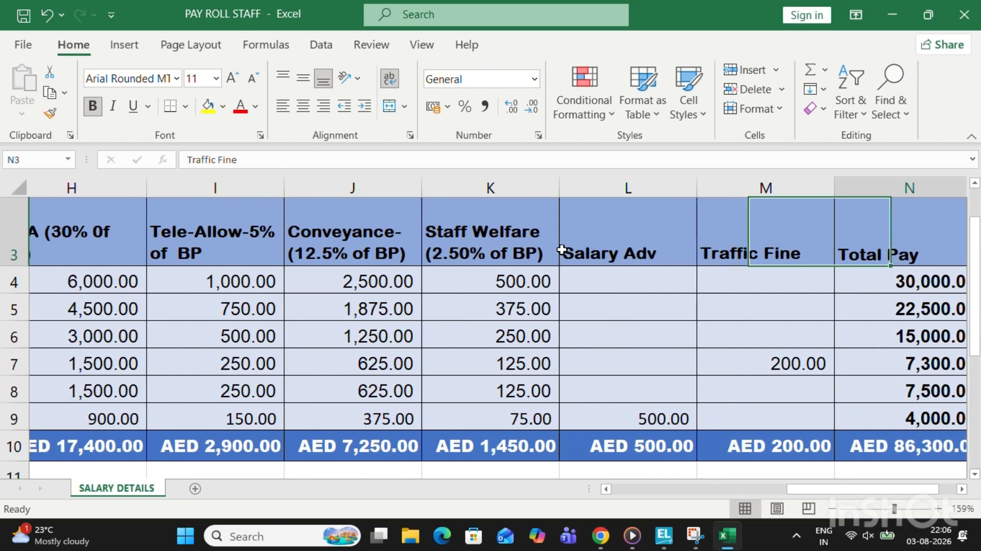
key(Left)
key(Left)
key(Left)
key(Left)
key(Left)
key(Left)
key(Left)
key(Left)
key(Left)
key(Left)
key(Left)
key(Left)
key(Left)
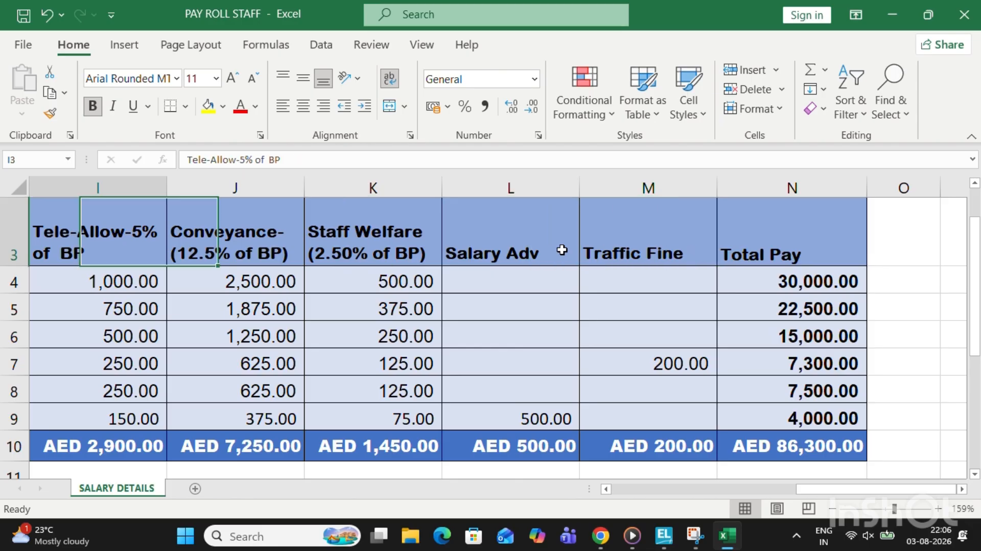
key(Right)
key(Right)
key(Right)
key(Right)
key(Right)
key(Right)
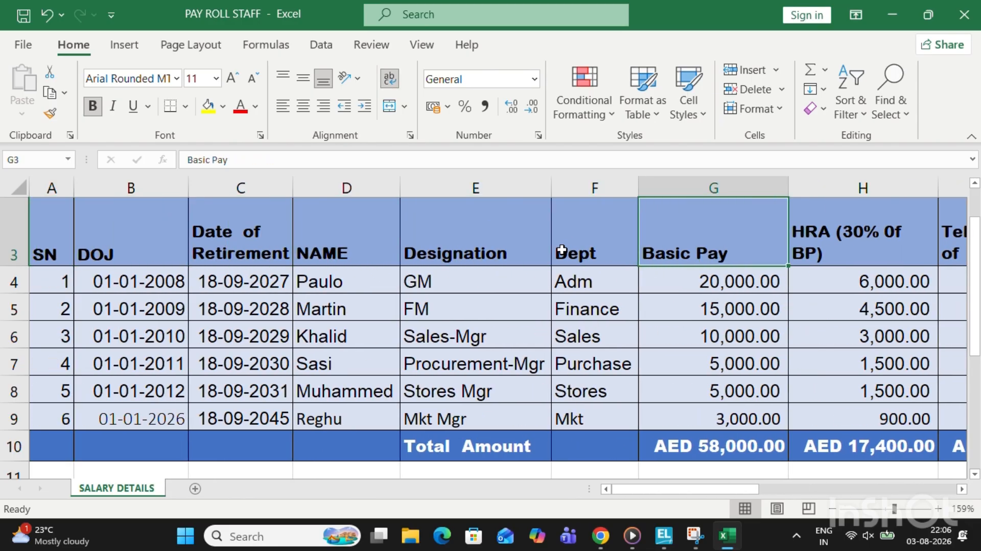
- Switch back to TallyPrime and name the new pay head Basic Pay
click(664, 536)
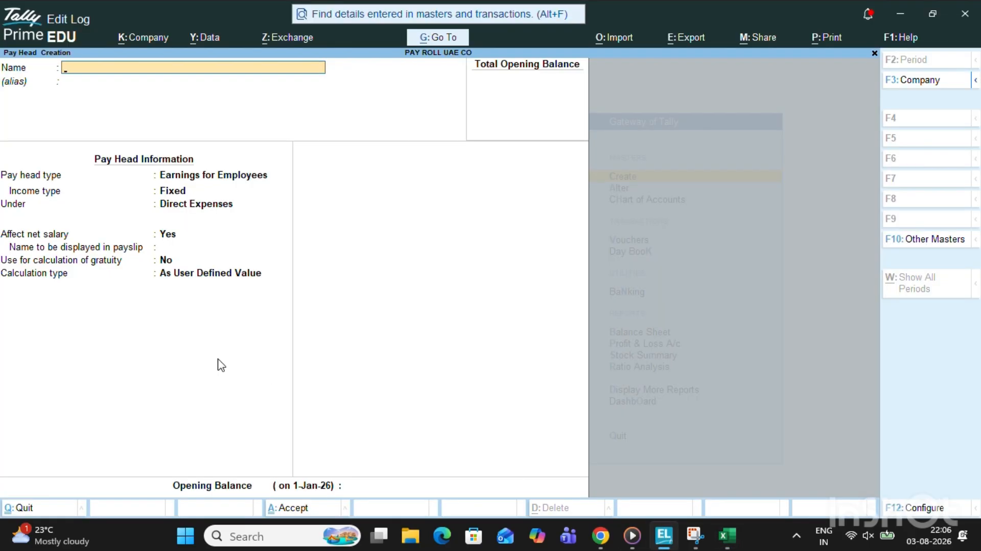
text(Basic Pay)
key(Return)
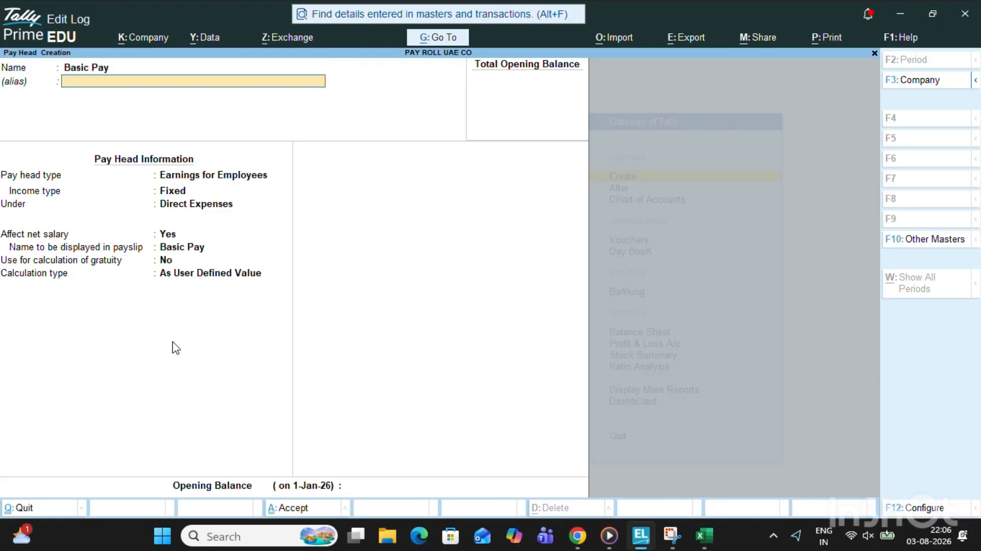
- Look through the available pay head types and choose Earnings for Employees for Basic Pay
key(Return)
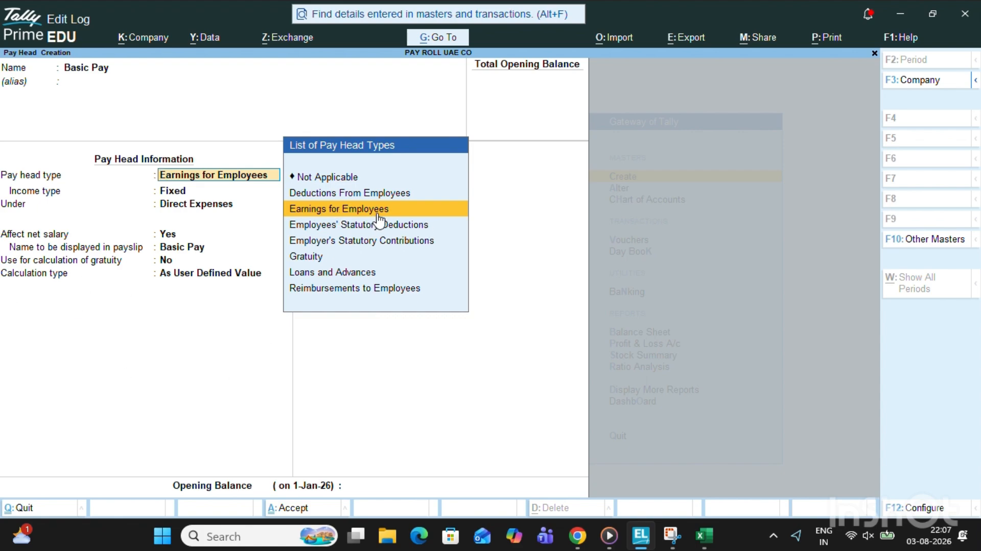
key(Up)
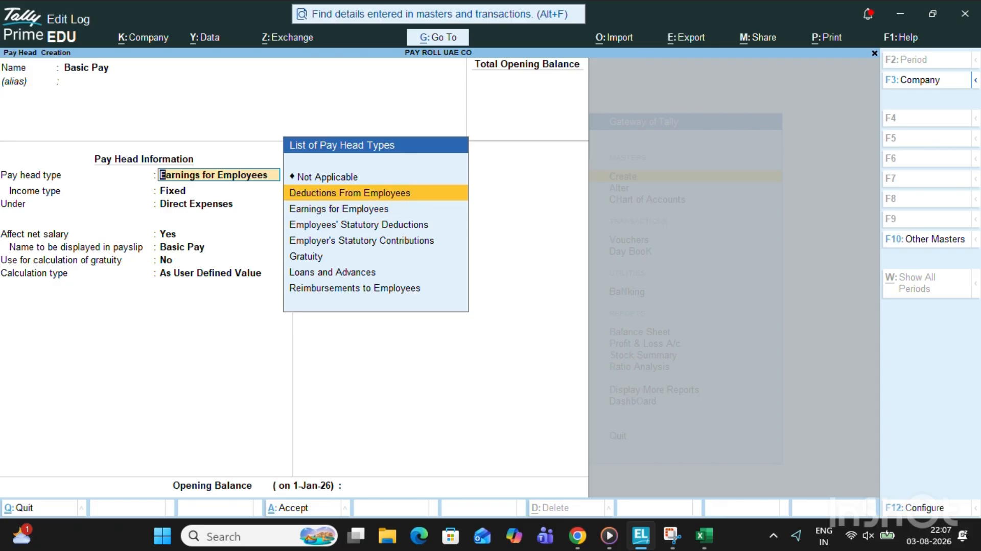
key(Up)
key(Down)
key(Down)
key(Down)
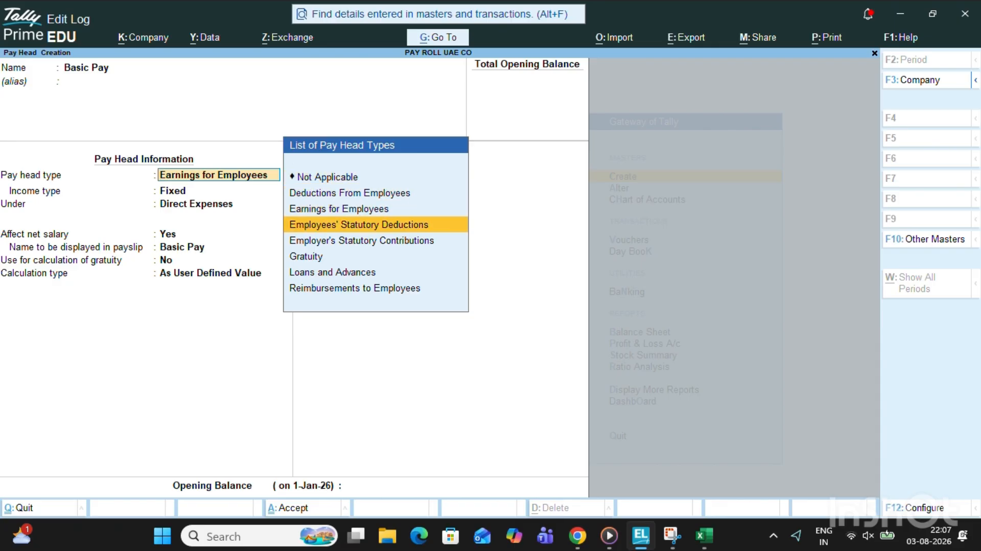
key(Down)
key(Down)
key(Down)
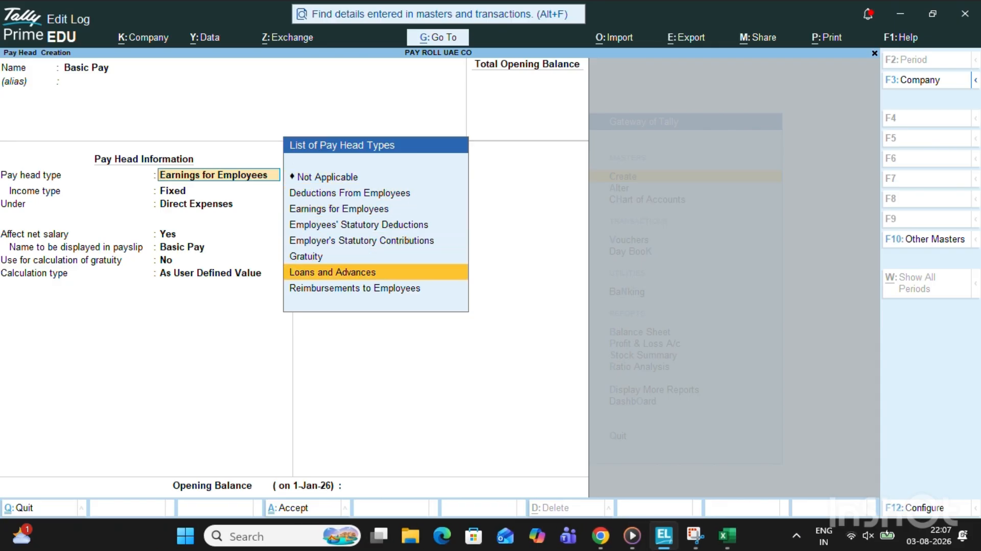
key(Down)
key(Up)
key(Up)
key(Up)
key(Up)
key(Up)
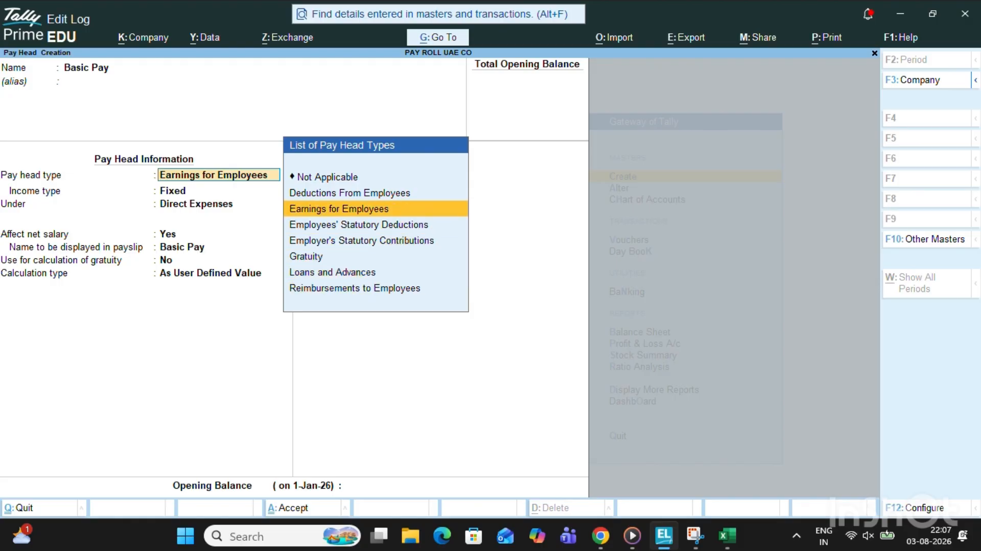
key(Return)
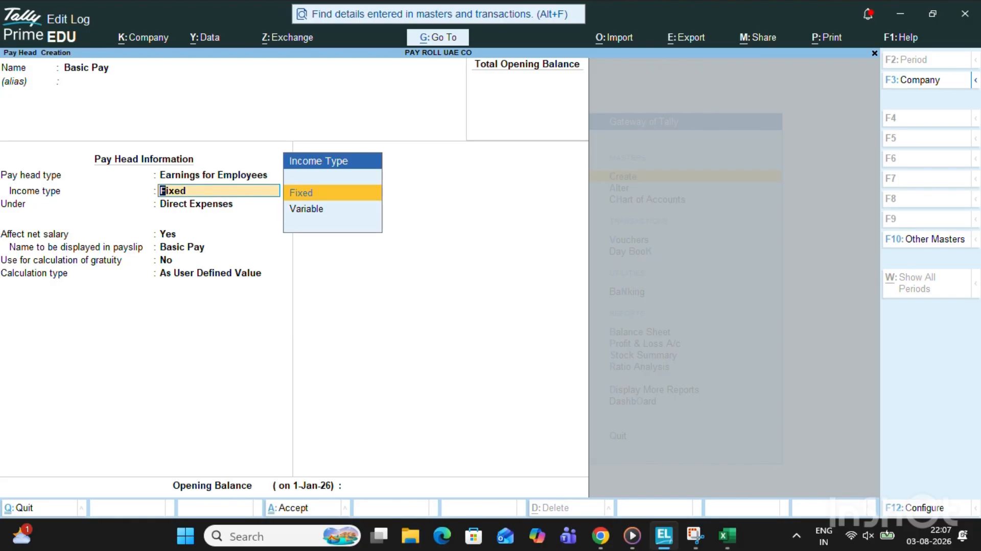
- Set Basic Pay's income type to Fixed under Direct Expenses, affecting net salary and displayed in the payslip as Basic Pay
key(Return)
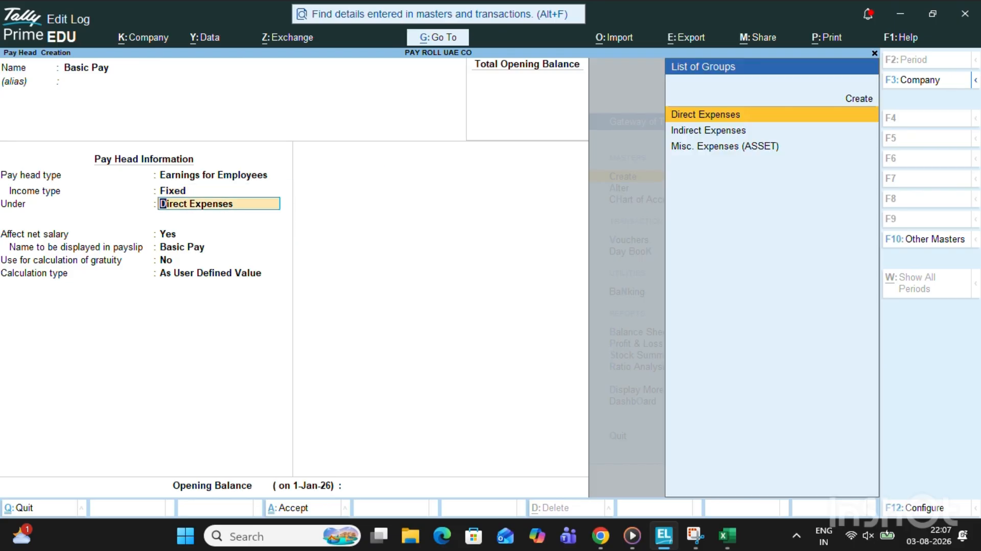
key(Return)
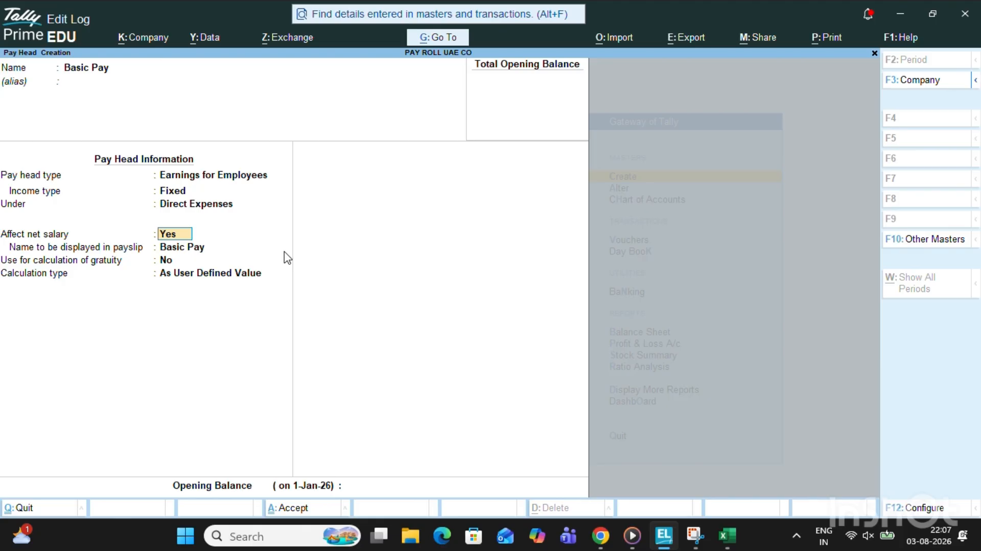
key(Return)
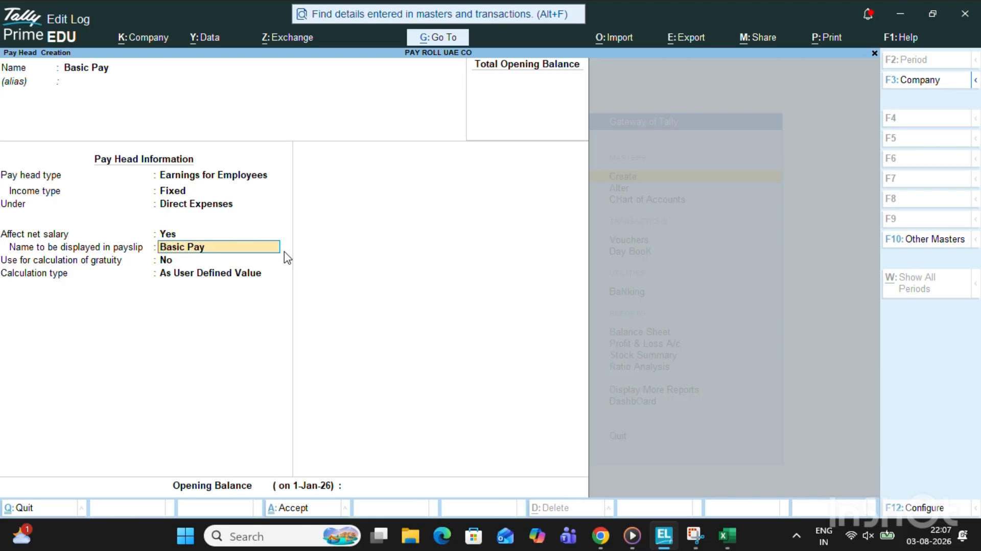
key(Return)
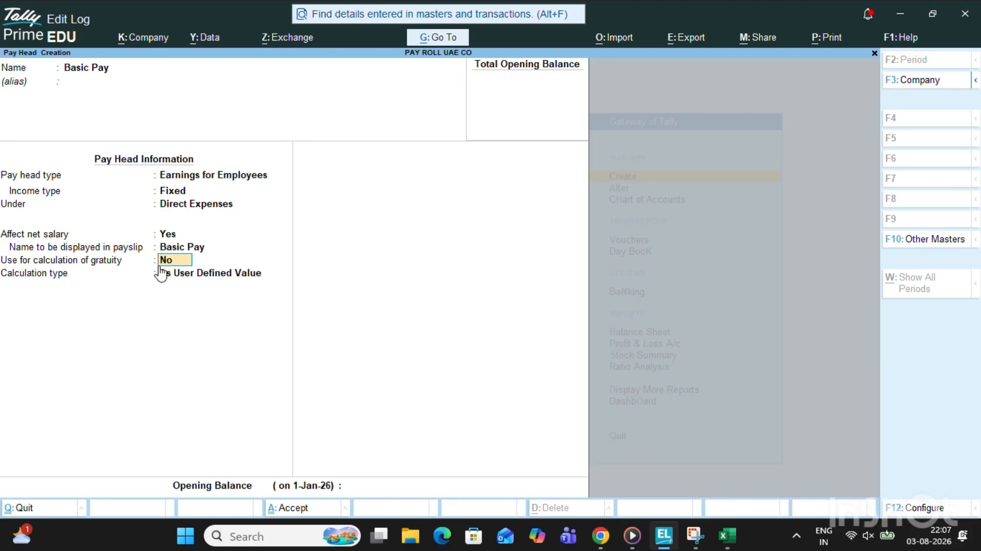
- Keep Basic Pay out of the gratuity calculation, set its calculation type to As User Defined Value, and save the pay head
click(187, 273)
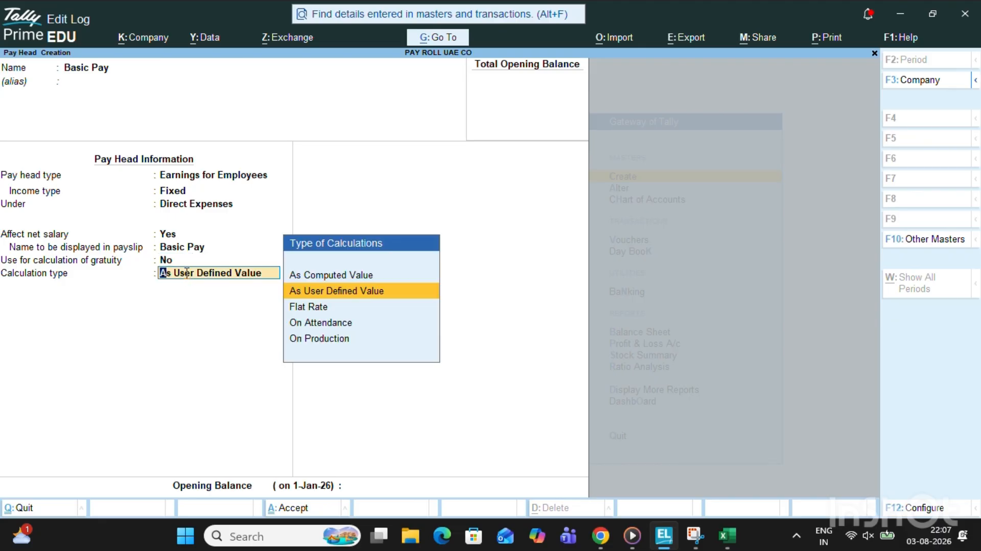
key(Return)
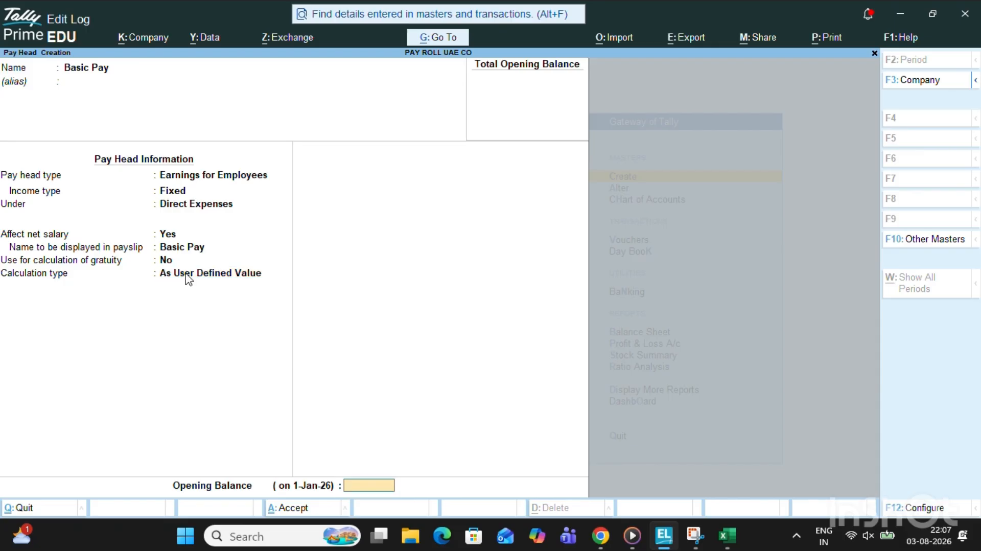
key(Return)
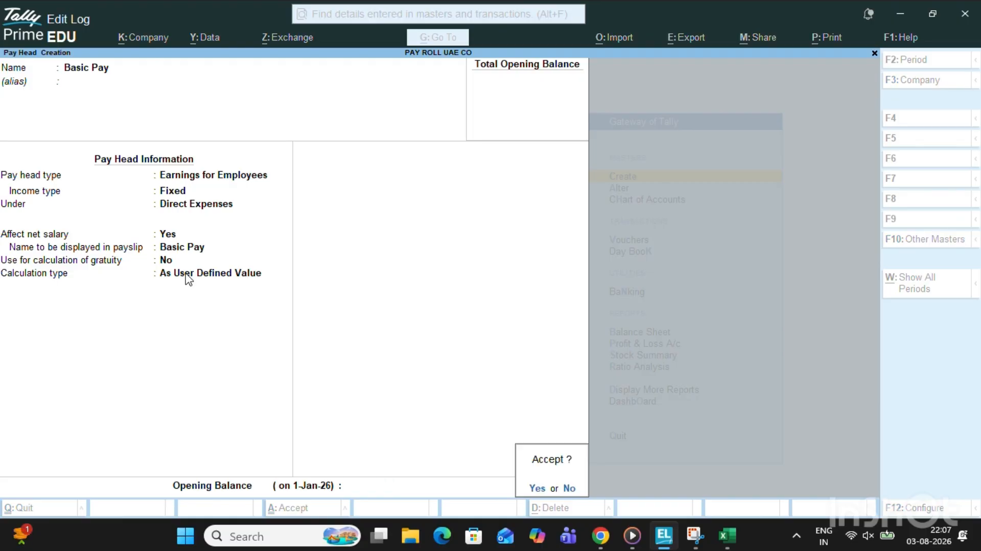
key(Return)
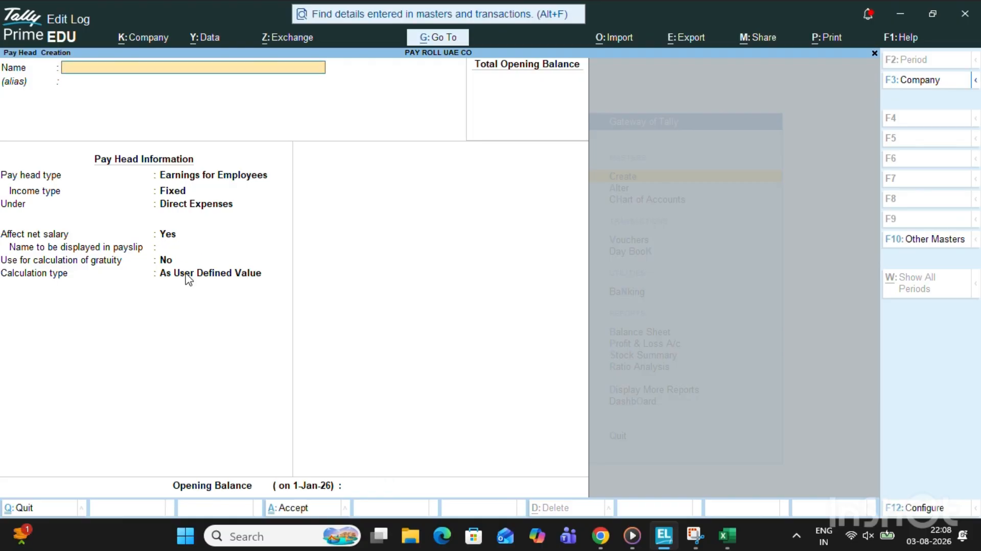
- Name the next pay head HRA, check the HRA percentage in the Excel salary sheet, and return to TallyPrime
text(HRA)
key(Return)
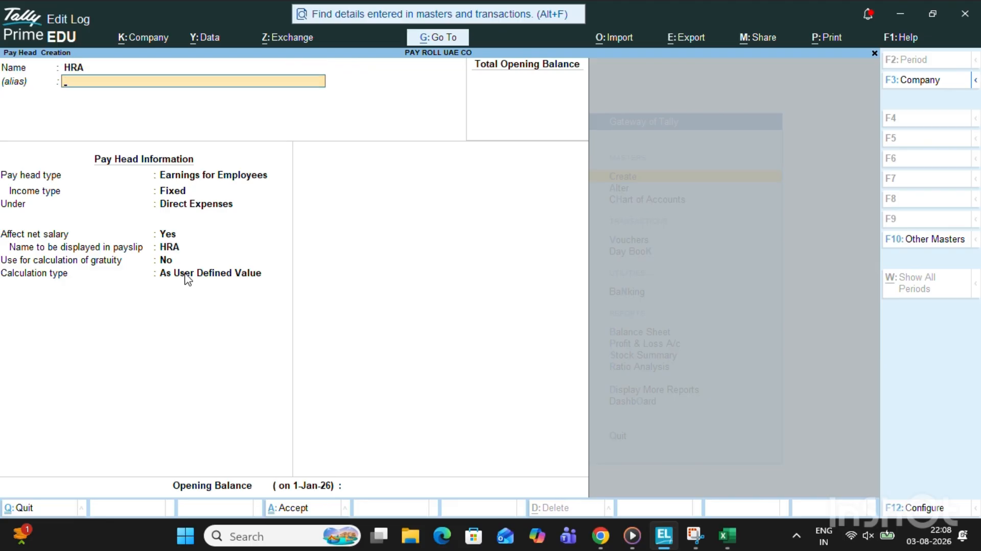
key(Return)
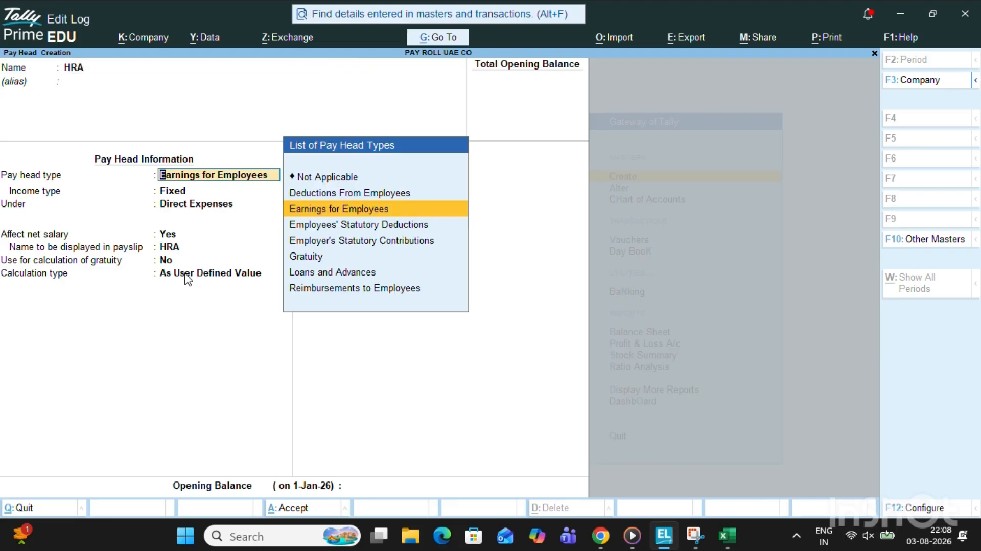
key(alt+Tab)
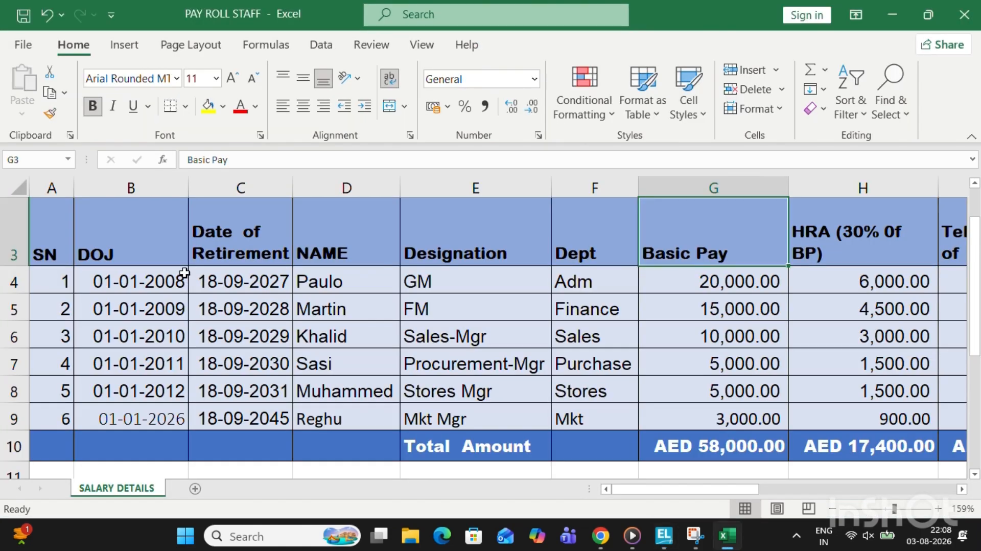
key(alt+Tab)
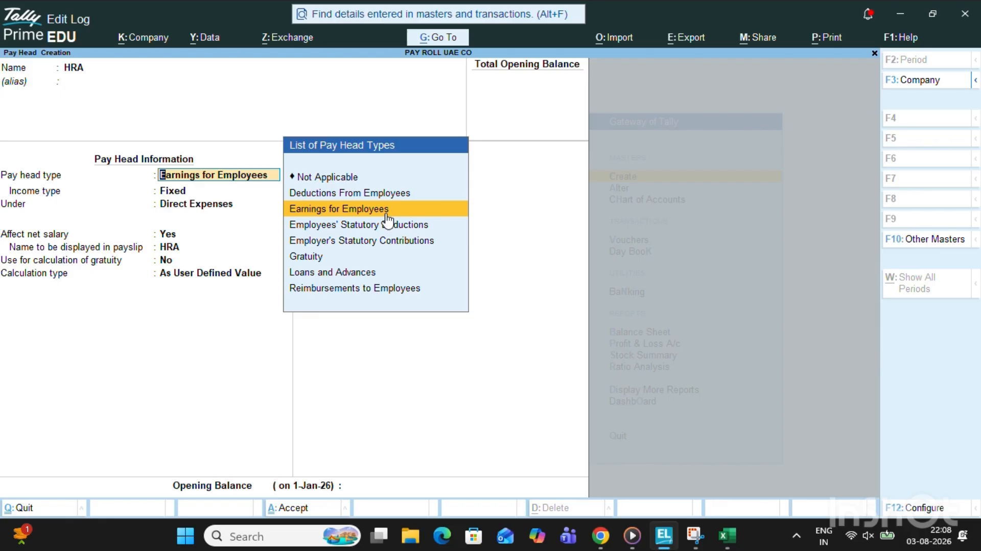
- Set HRA as fixed Earnings for Employees under Direct Expenses, affecting net salary and displayed in the payslip as HRA
key(Return)
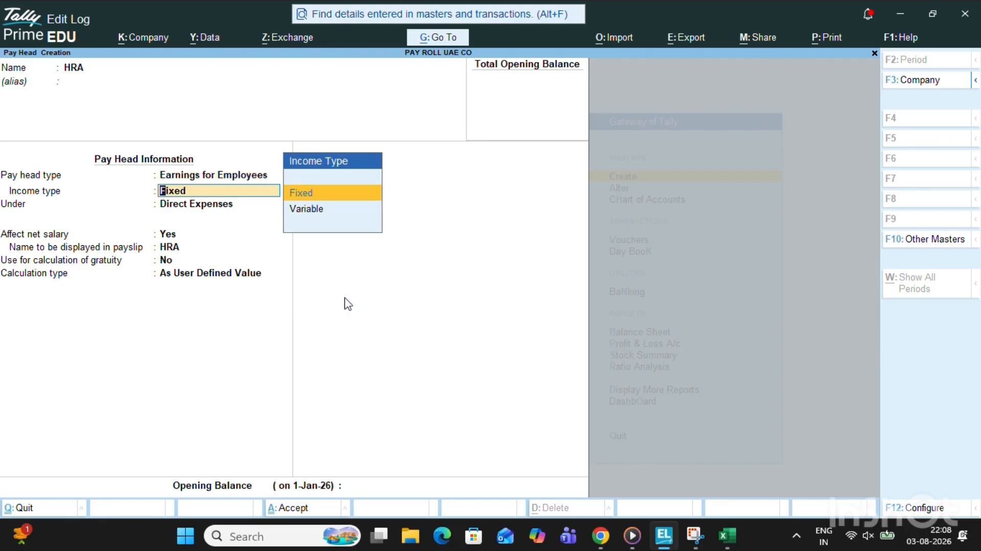
key(Return)
key(Return)
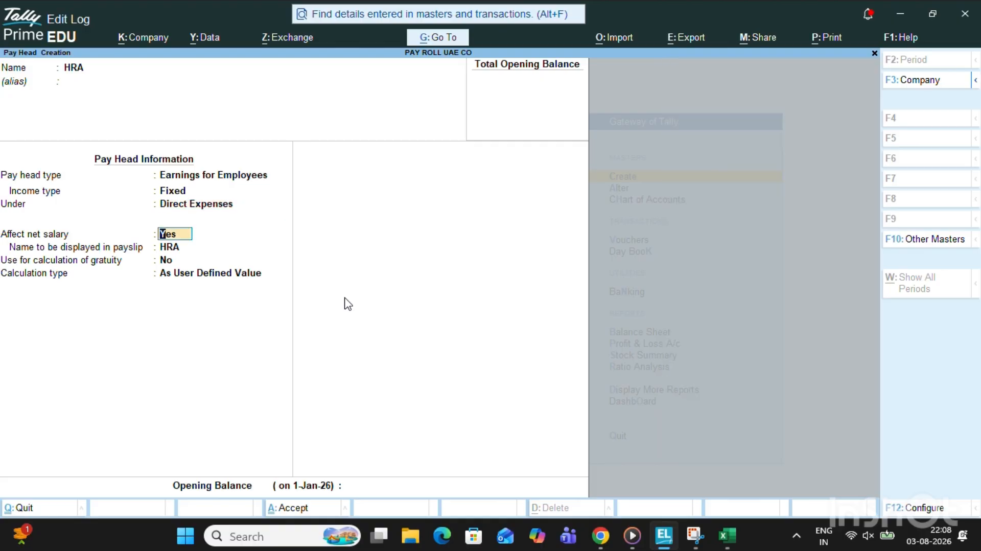
key(Return)
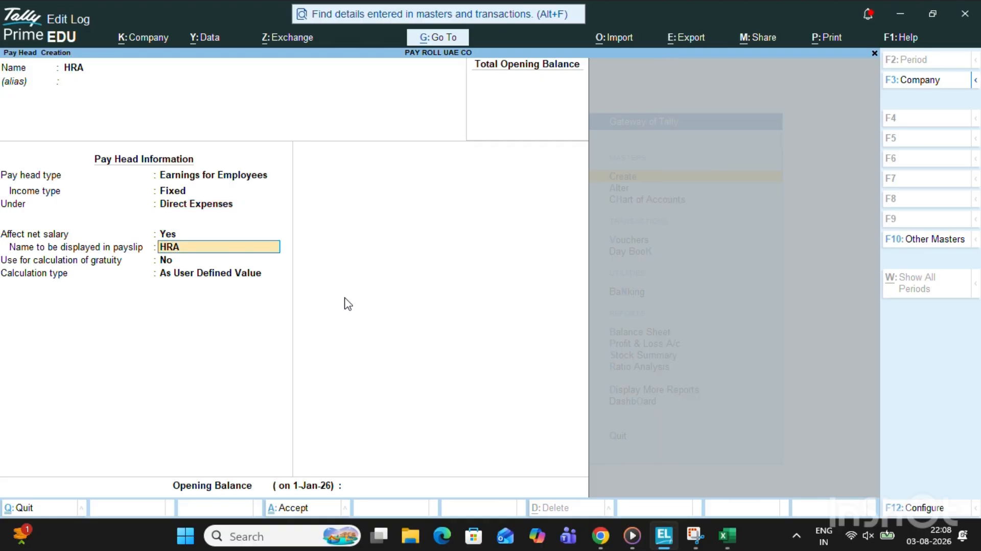
- Keep HRA out of the gratuity calculation and set its calculation type to As Computed Value with a Months period
key(Return)
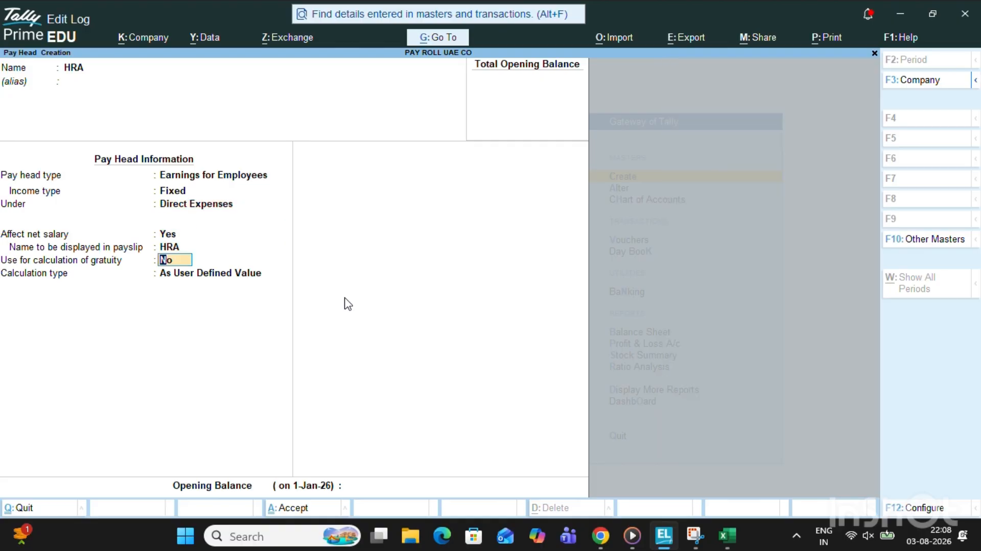
key(Return)
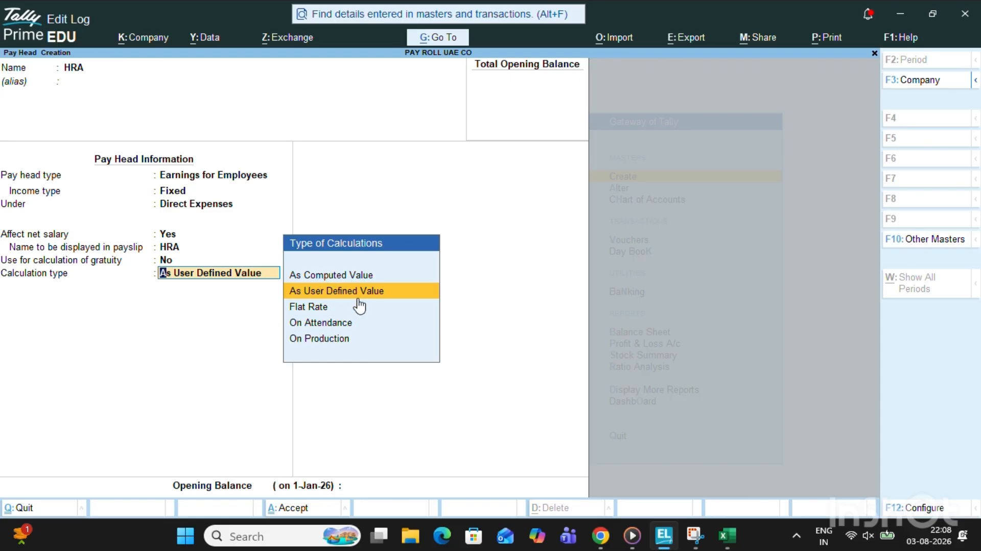
key(Up)
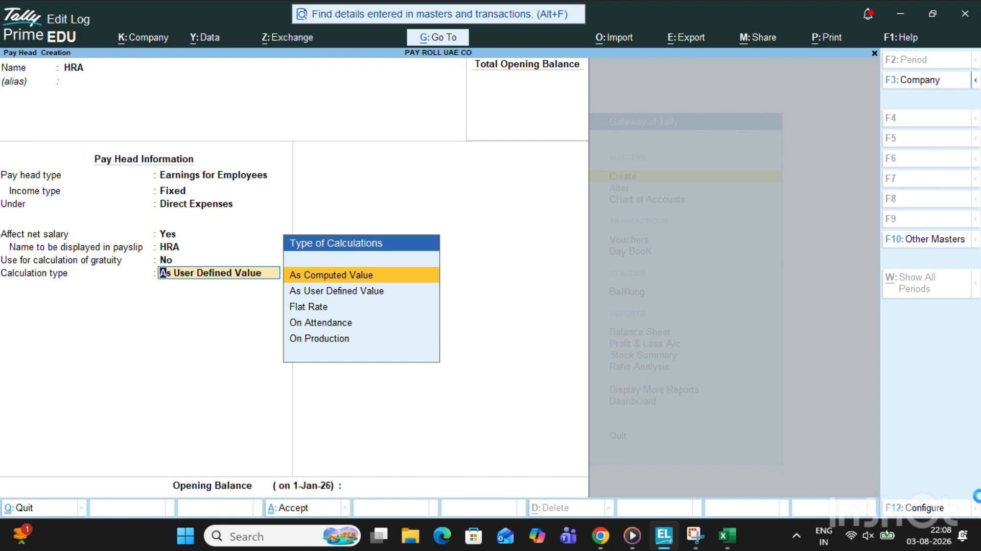
key(Return)
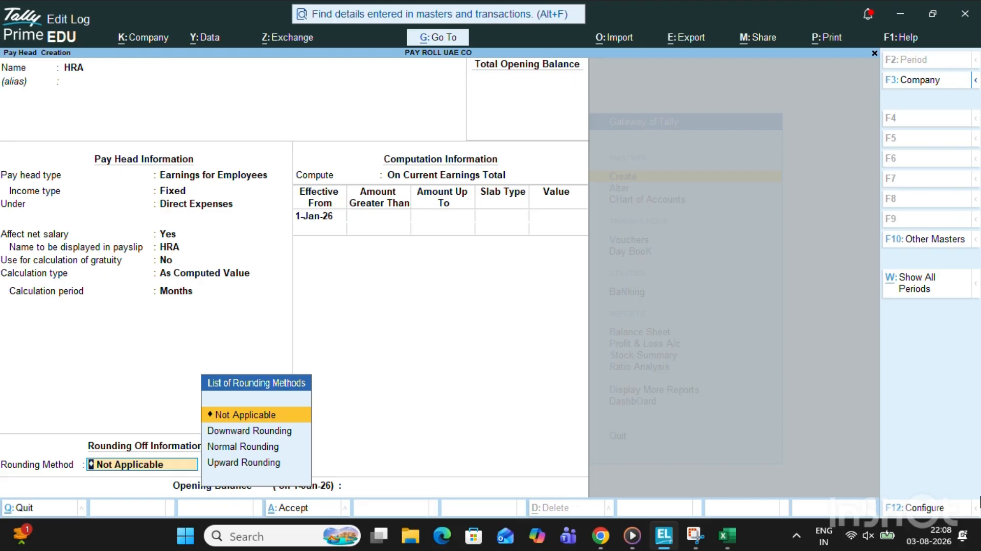
- Try Normal Rounding as the rounding method for HRA
key(Down)
key(Down)
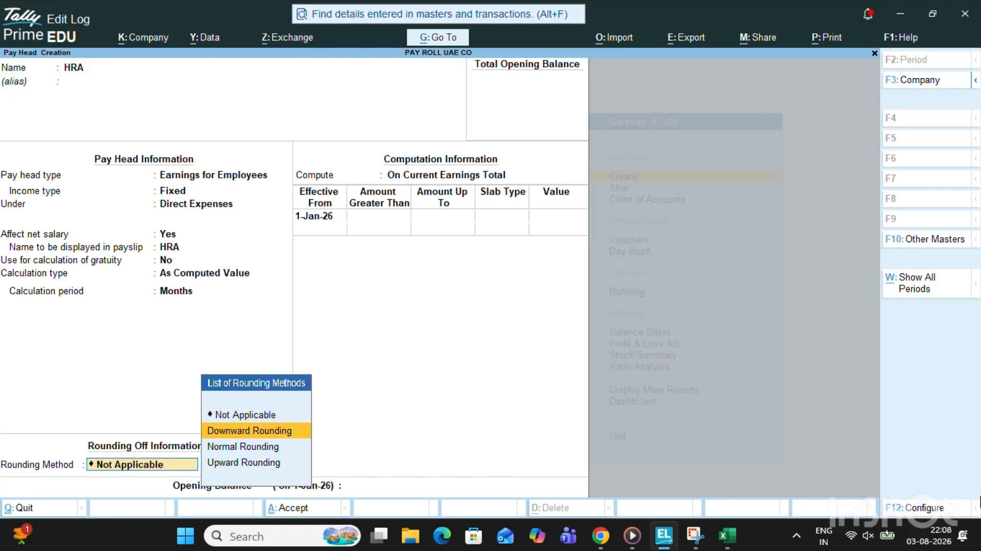
key(Up)
key(Down)
key(Return)
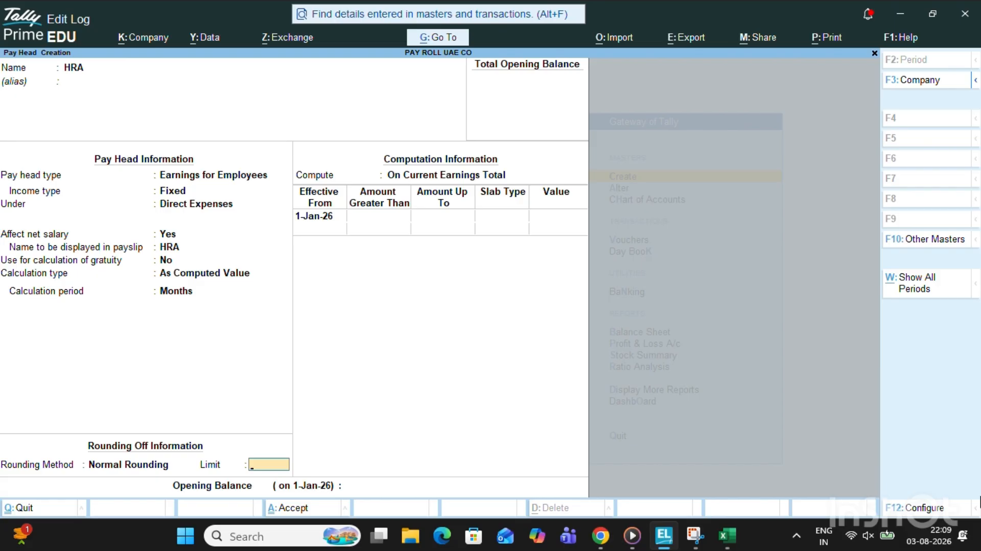
key(BackSpace)
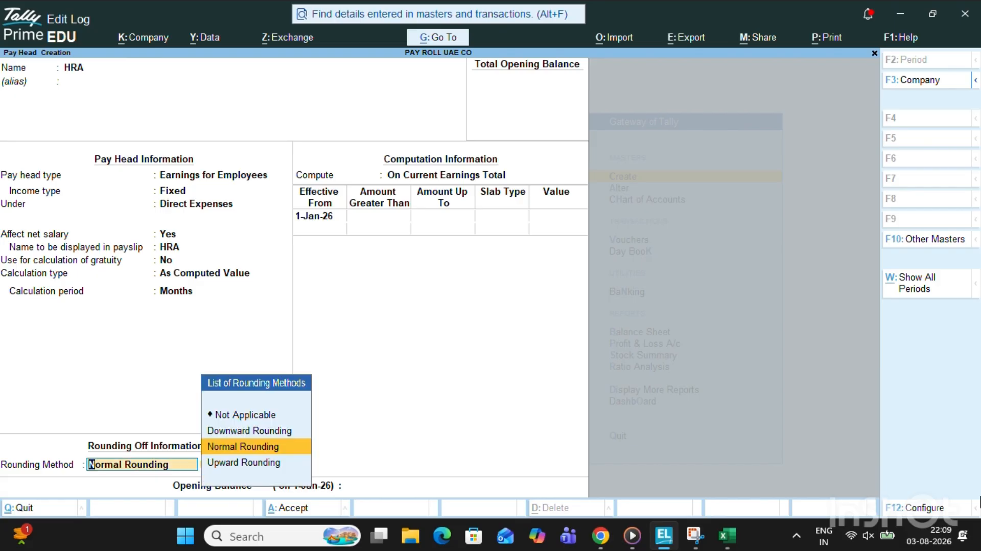
- Set the HRA rounding method to Not Applicable
key(Up)
key(Up)
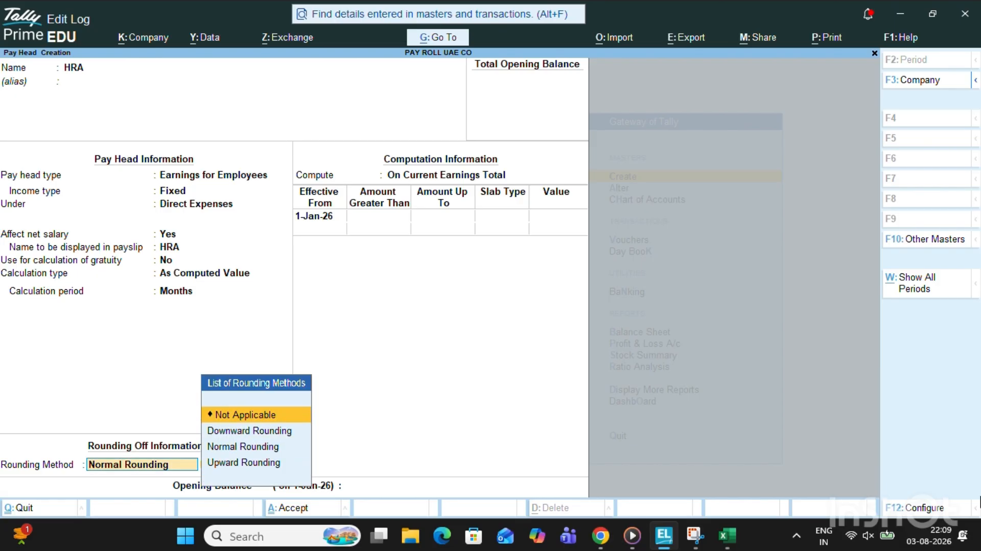
key(Return)
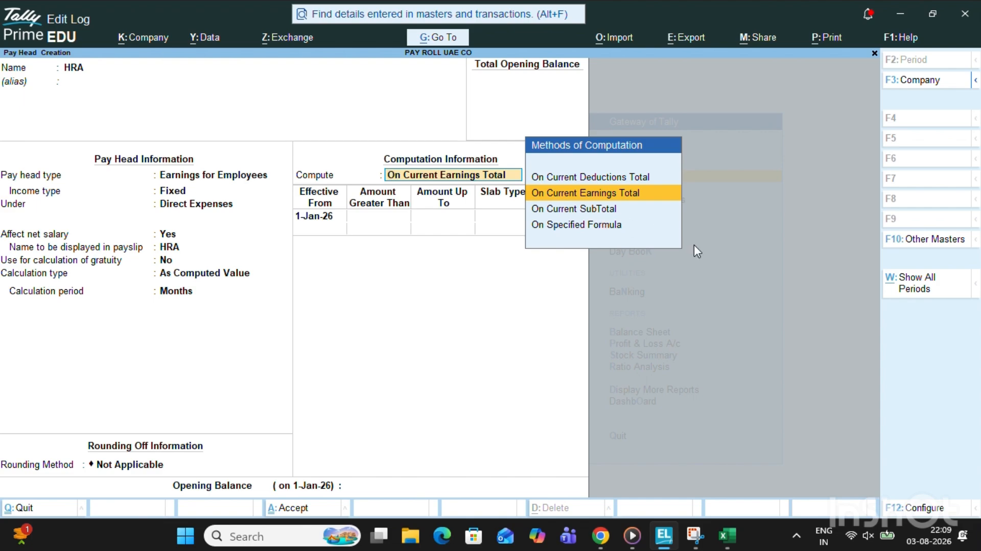
- Compute HRA on a specified formula that adds only the Basic Pay pay head, effective from 1-Jan-26
key(Down)
key(Down)
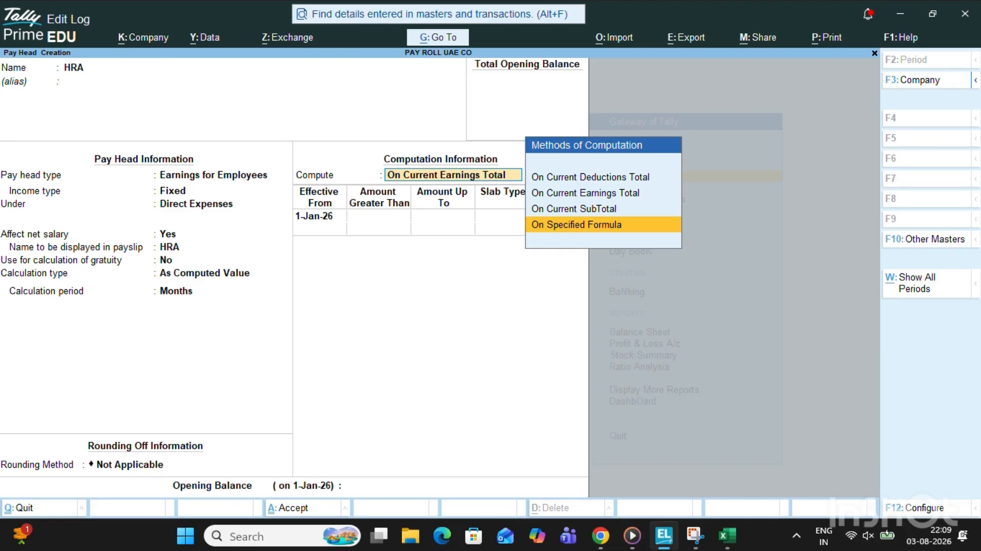
key(Return)
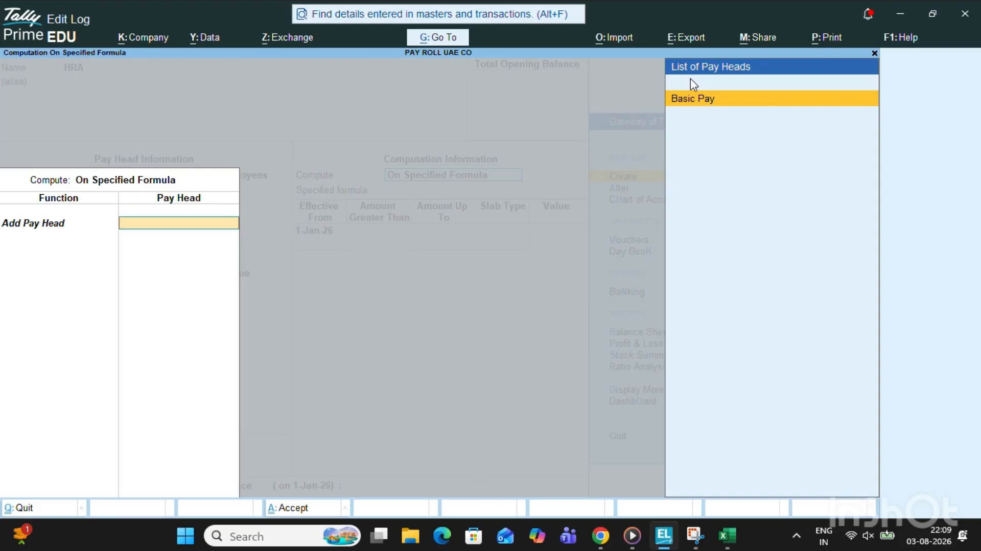
click(716, 108)
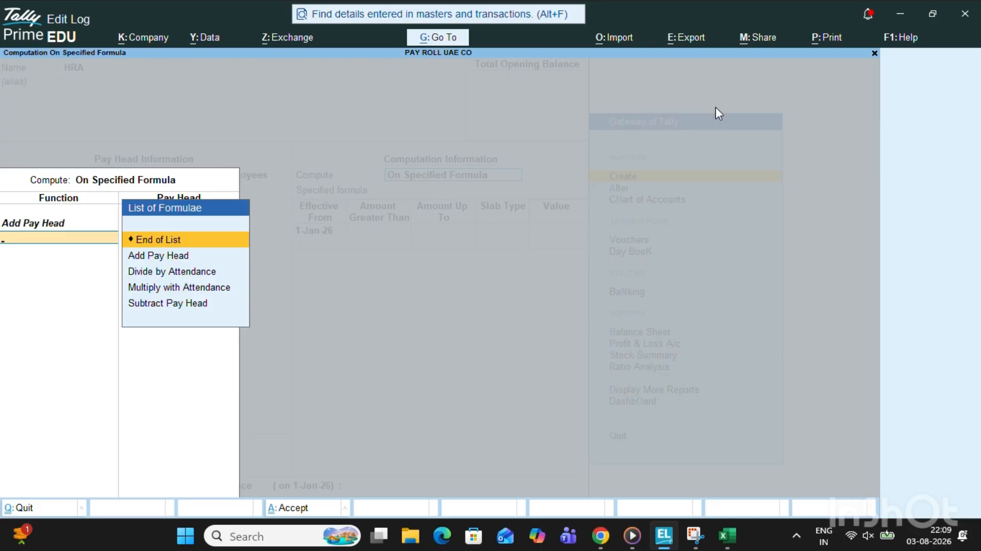
key(Return)
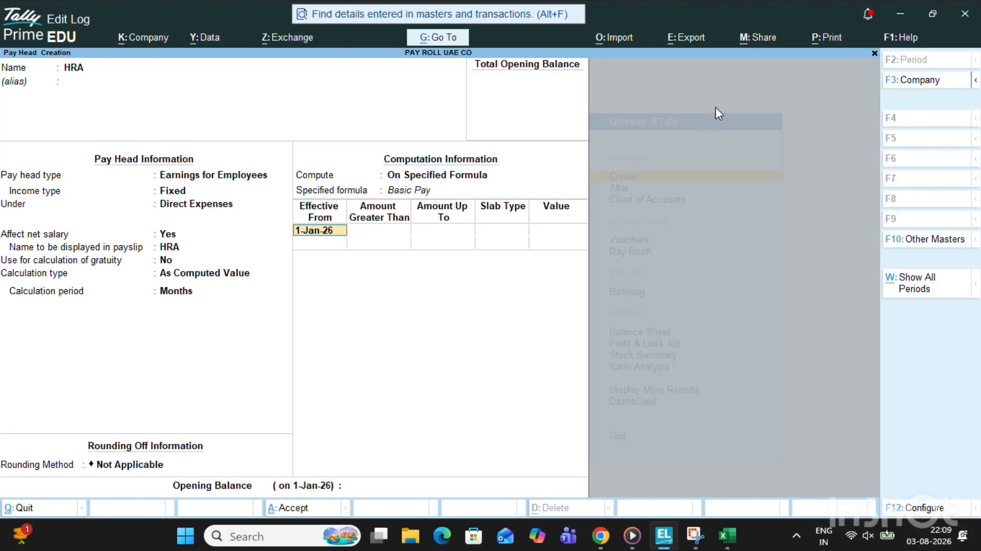
key(Return)
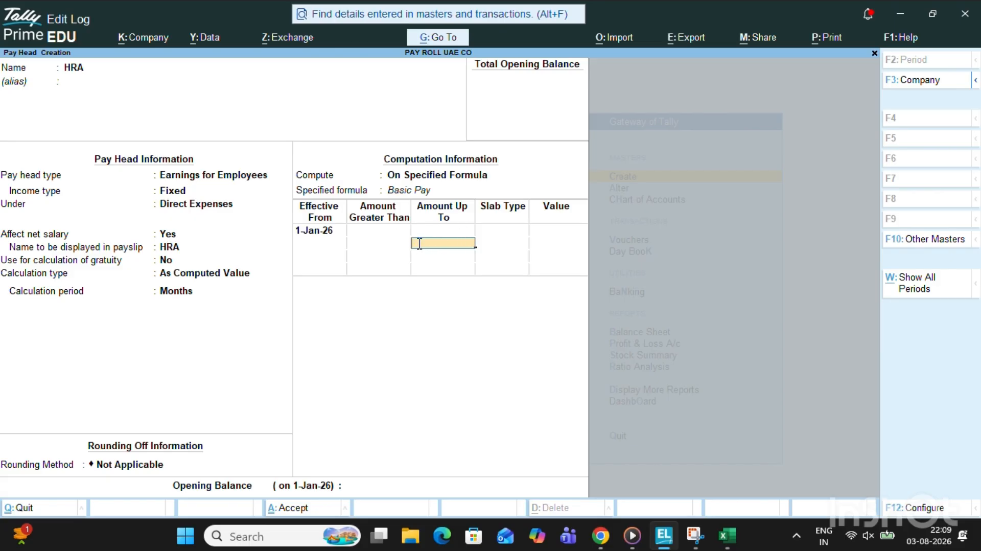
- Add an HRA slab for amounts up to 20,000 as a Percentage of 30, checking the rate in the Excel salary sheet
text(20000)
key(Return)
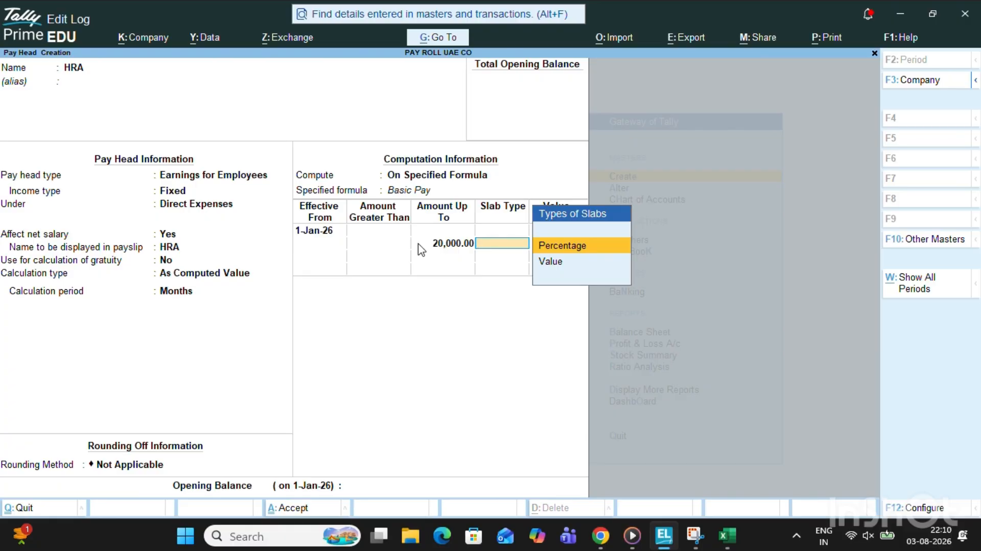
click(562, 246)
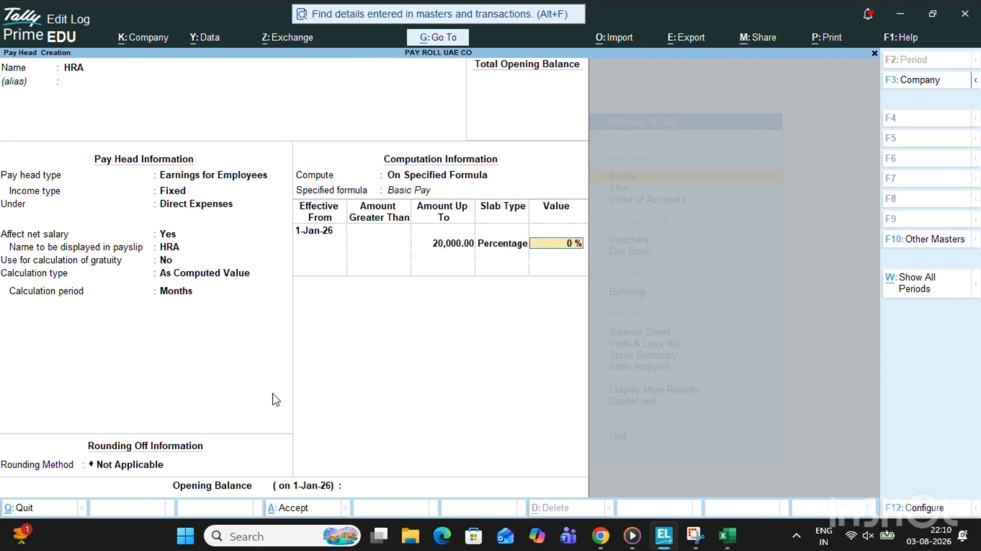
key(alt+Tab)
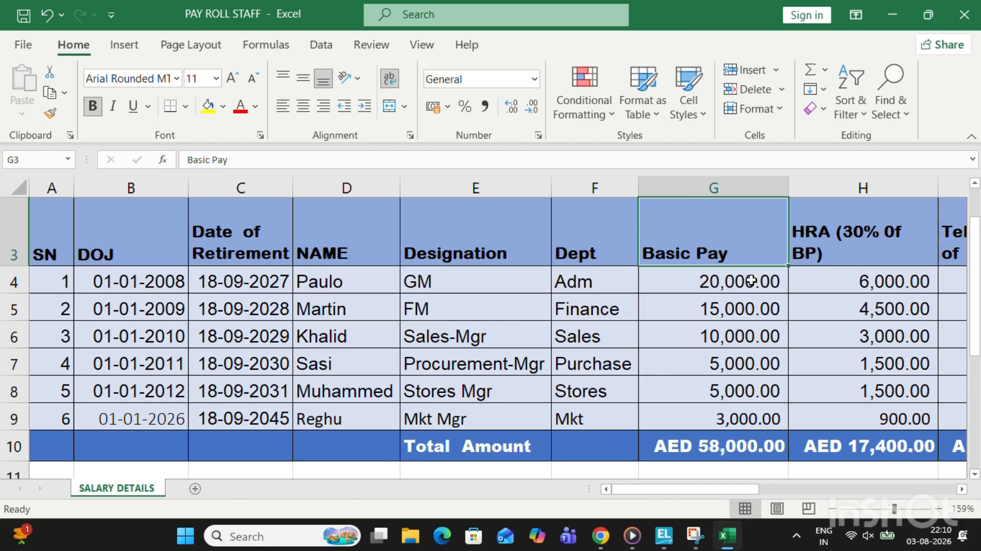
click(875, 283)
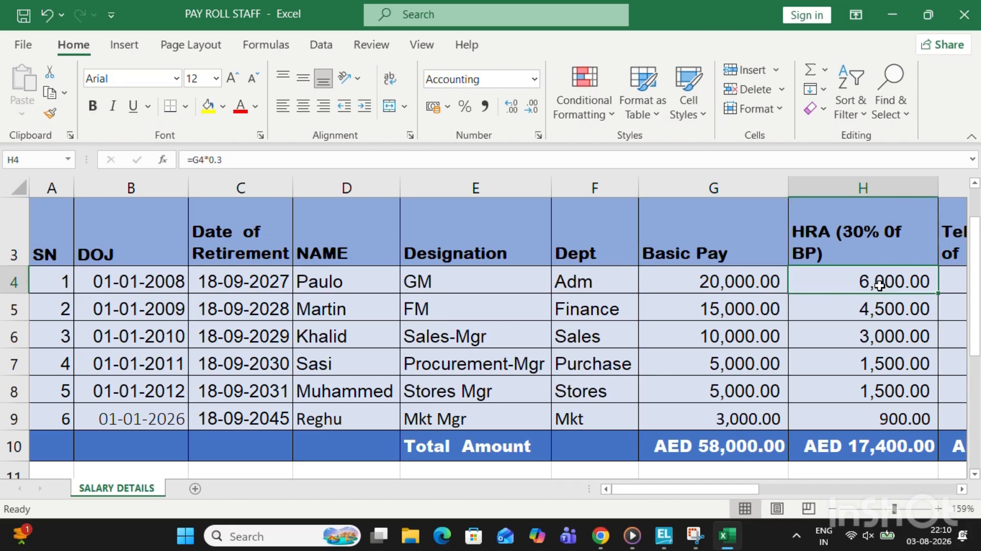
click(863, 253)
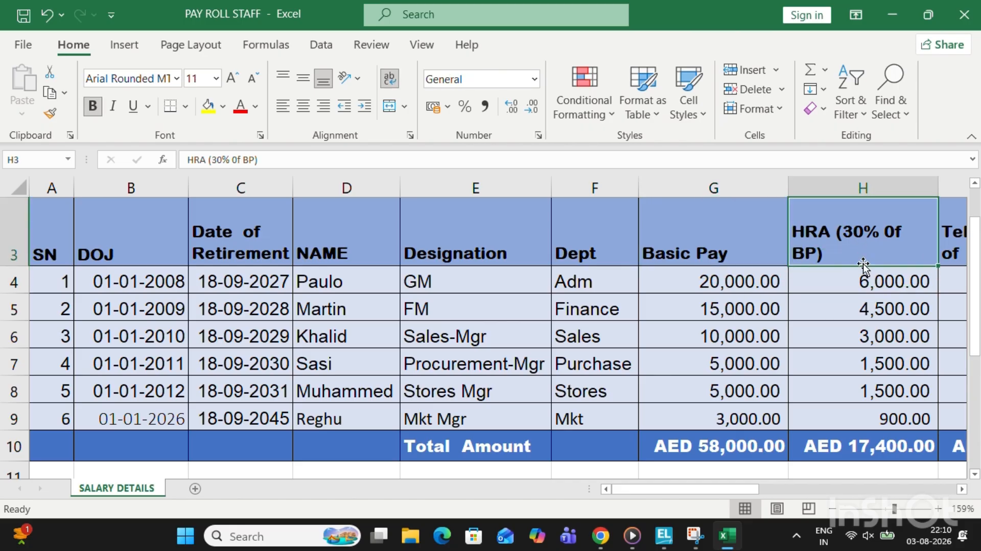
click(840, 232)
key(alt+Tab)
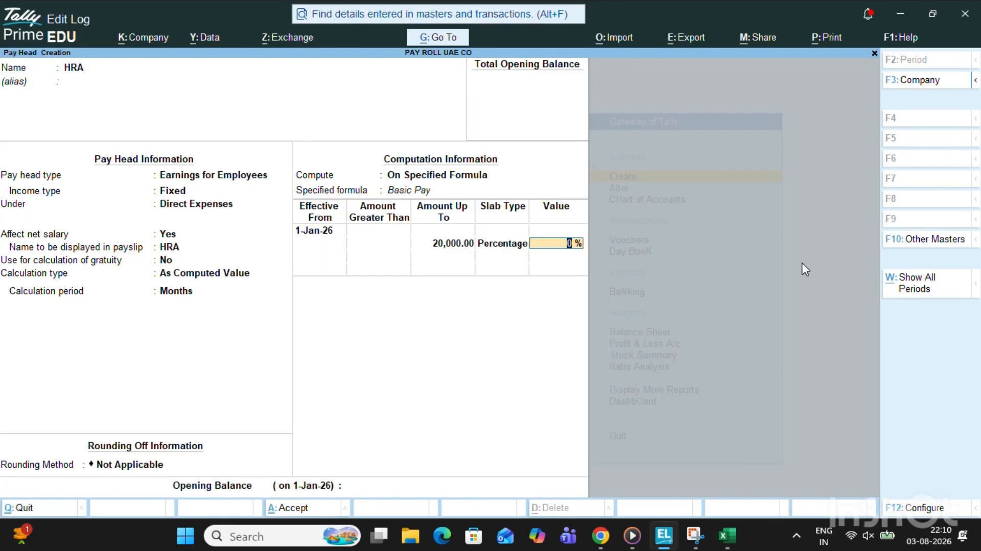
text(30)
key(Return)
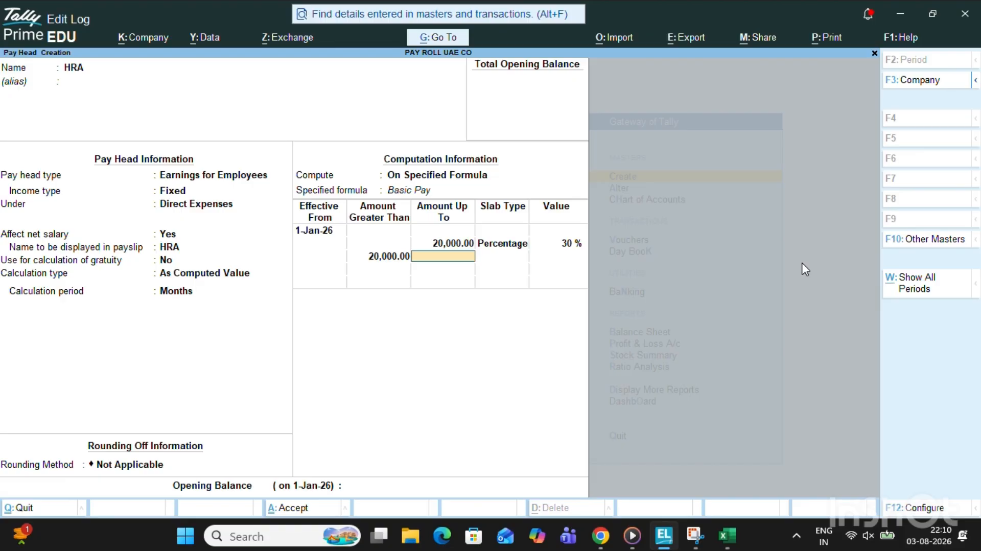
- Add a second HRA slab for amounts greater than 20,000 with slab type Value and a value of 0
text(0)
key(Return)
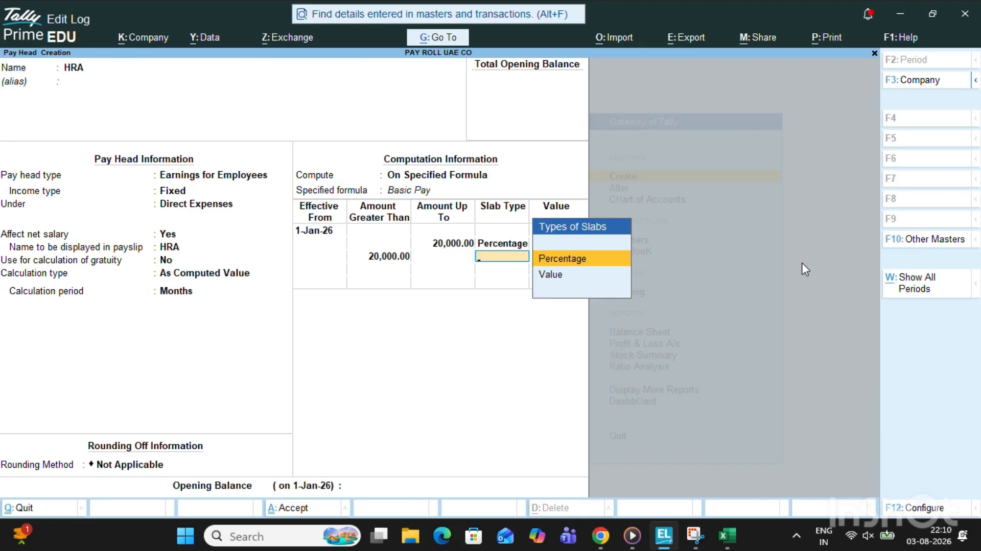
key(Down)
key(Return)
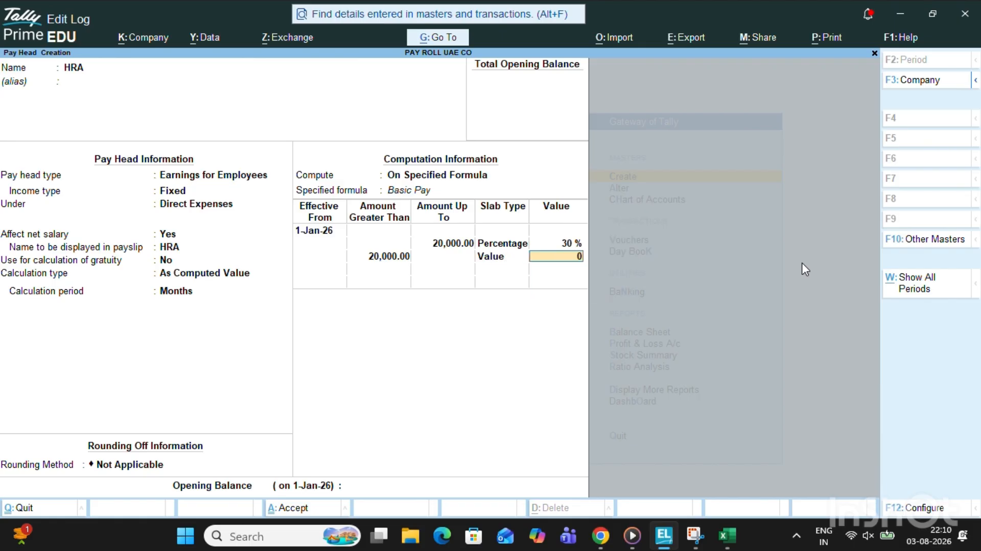
key(Return)
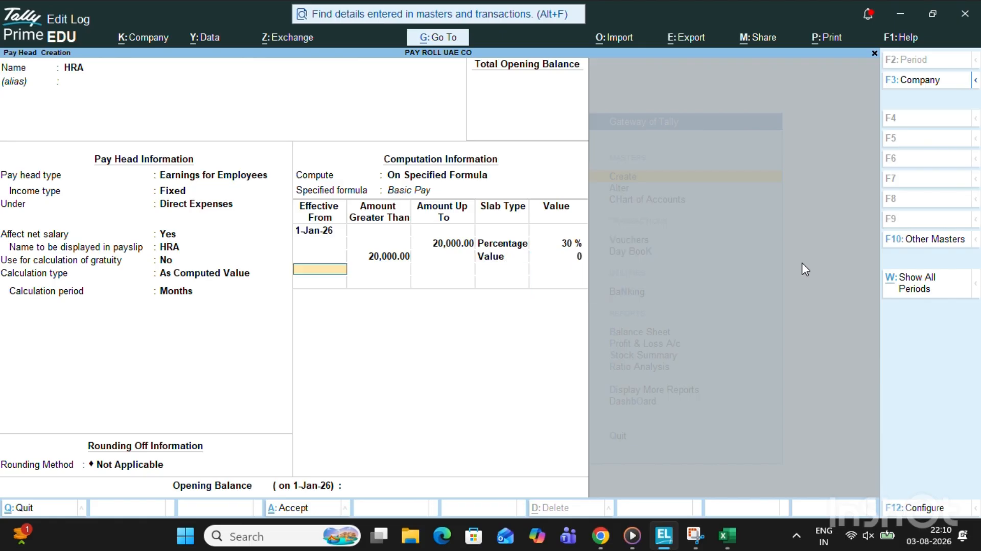
- End the HRA slab list, leave the opening balance empty and save the pay head
key(Return)
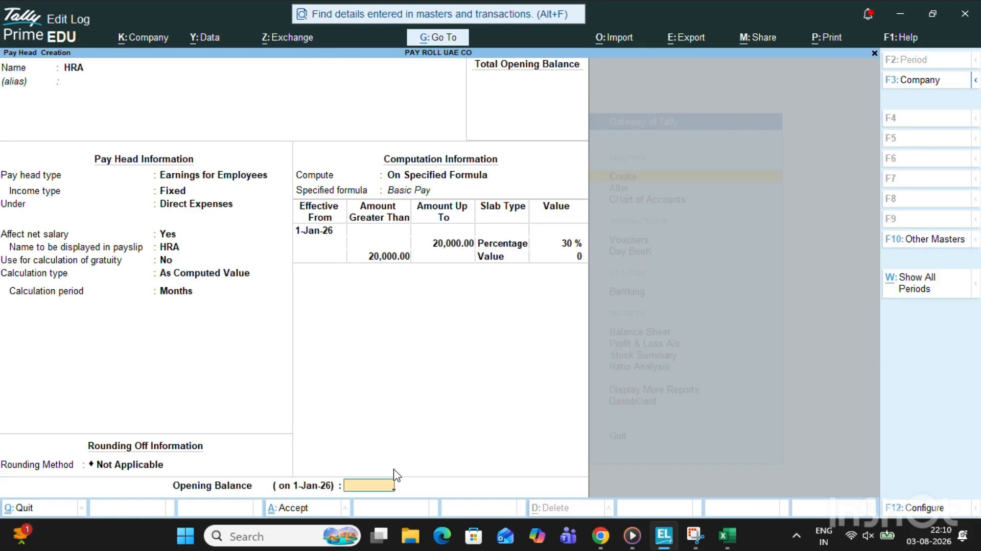
key(Return)
key(Return)
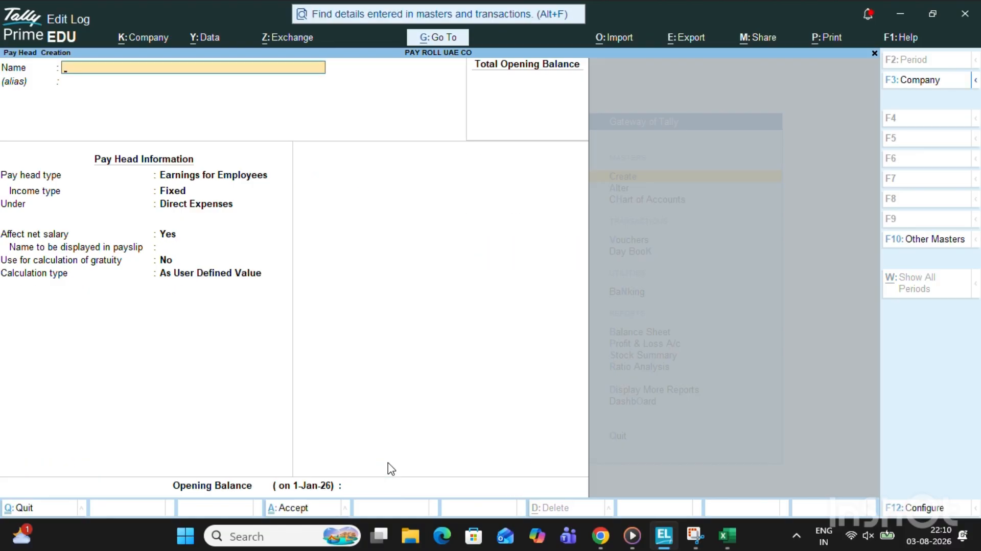
- Name the new pay head Telephone Allowance and leave its alias empty
text(Telephone Allow)
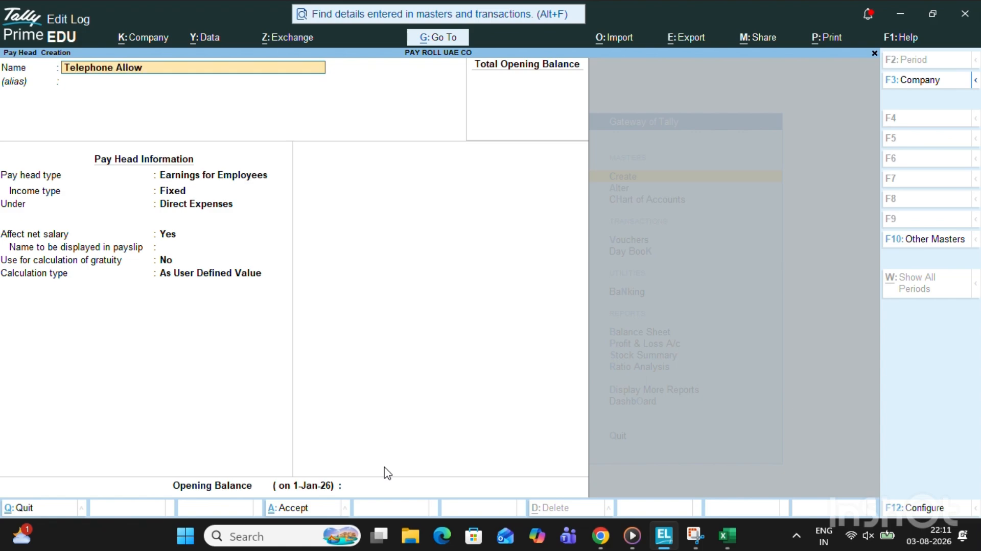
text(ance)
key(Return)
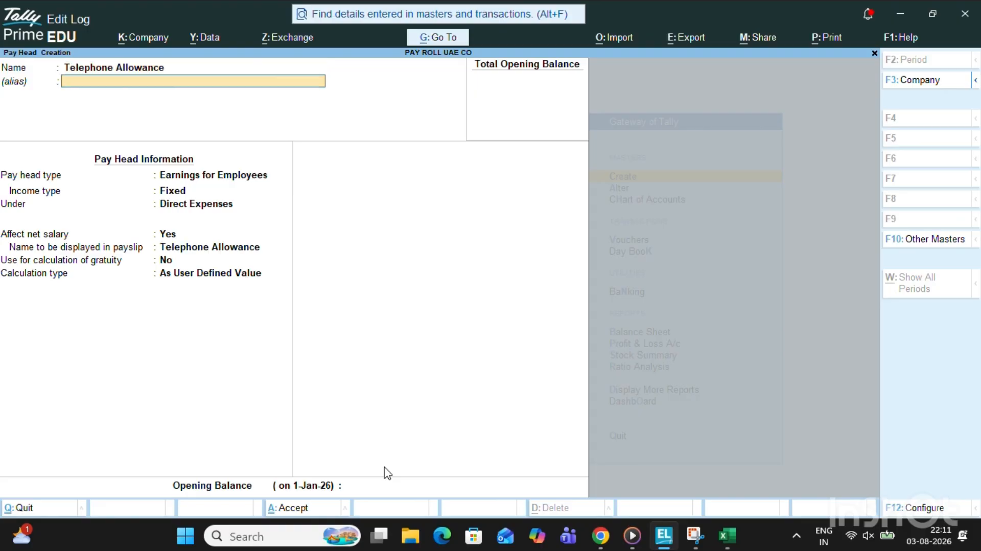
key(Return)
- Set Telephone Allowance as Earnings for Employees with Fixed income type under the Direct Expenses group
key(Down)
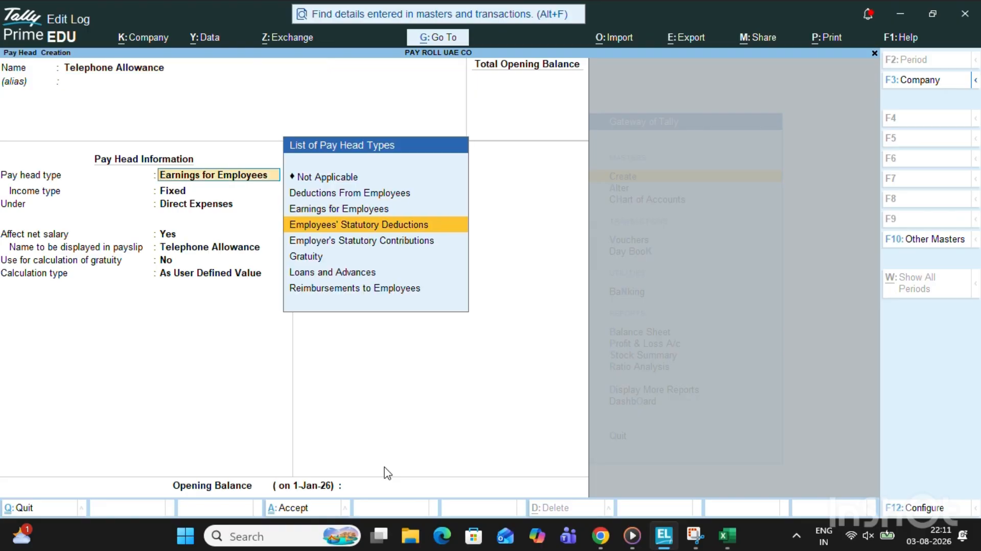
key(Up)
key(Return)
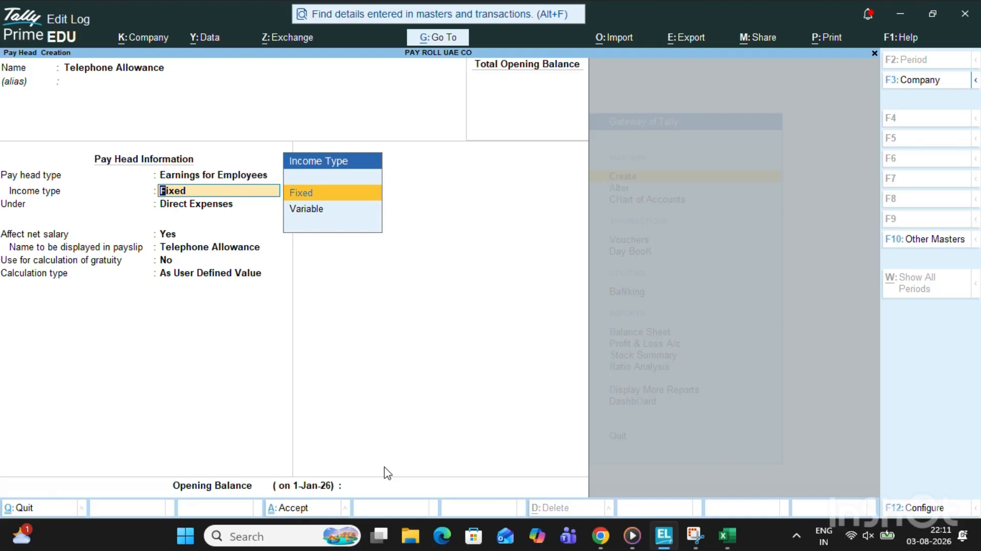
key(Return)
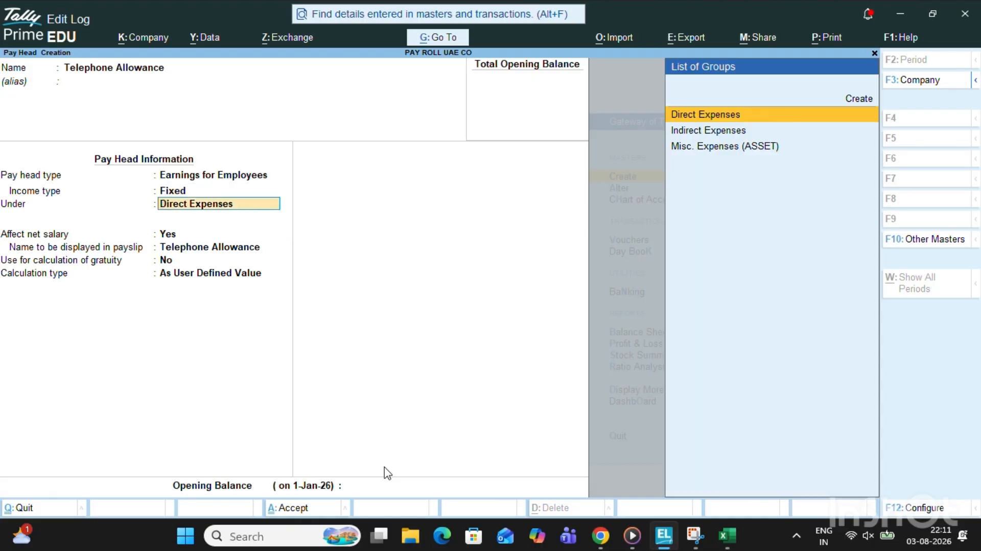
key(Return)
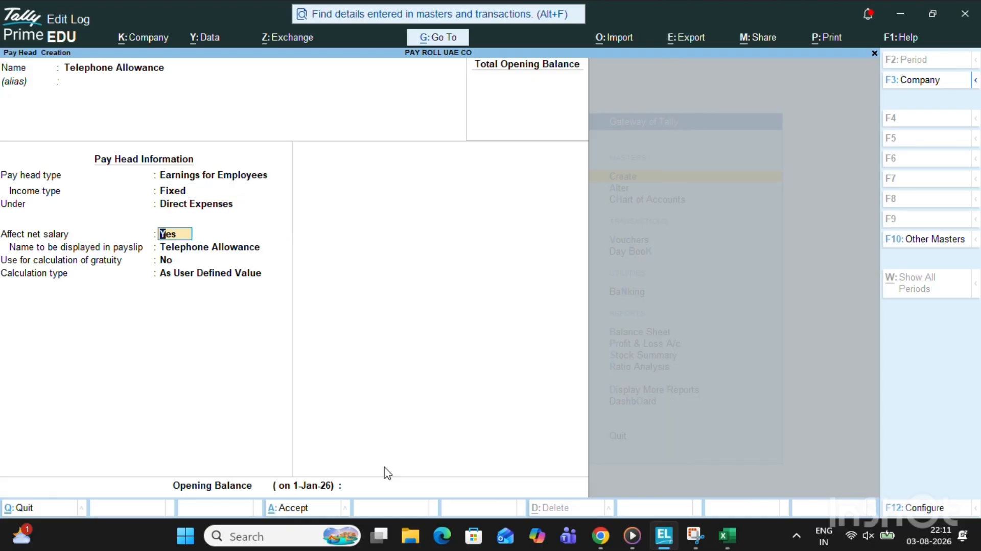
- Let Telephone Allowance affect net salary but not gratuity, keep its payslip name, and set its calculation type to As Computed Value
key(Return)
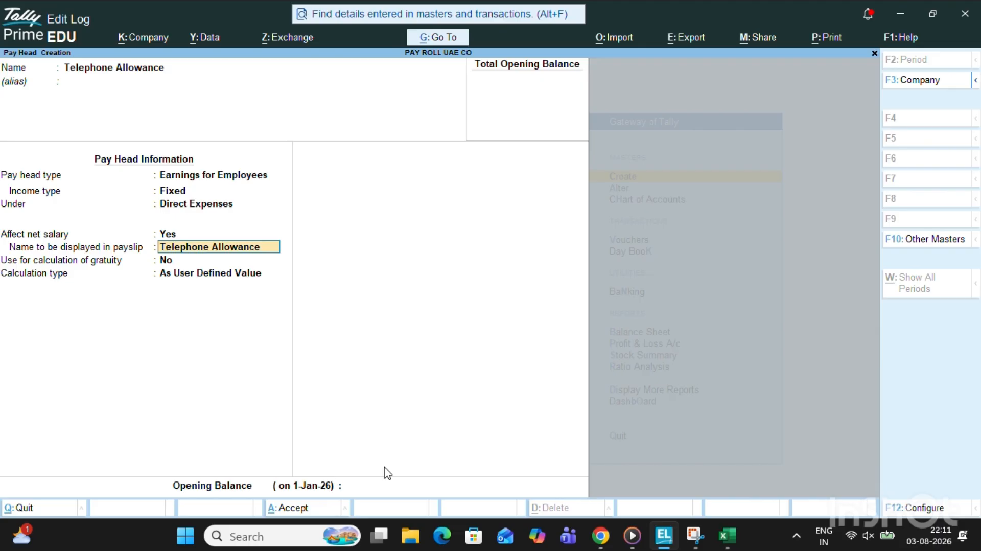
key(Return)
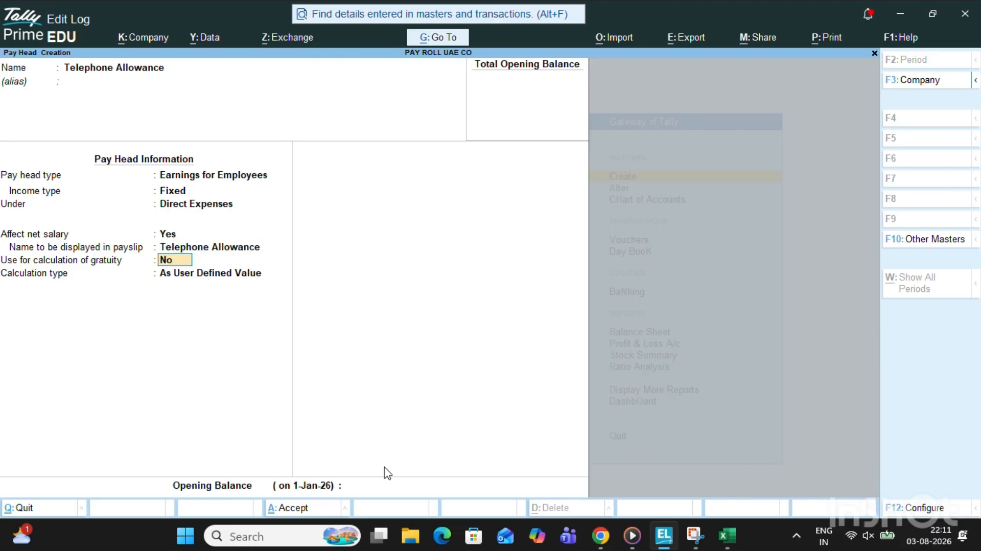
key(Return)
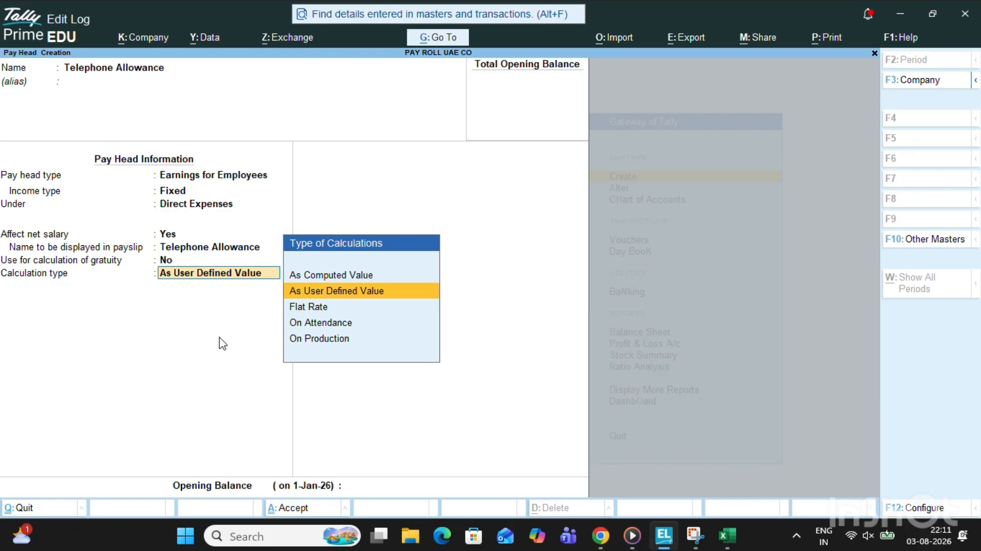
key(Up)
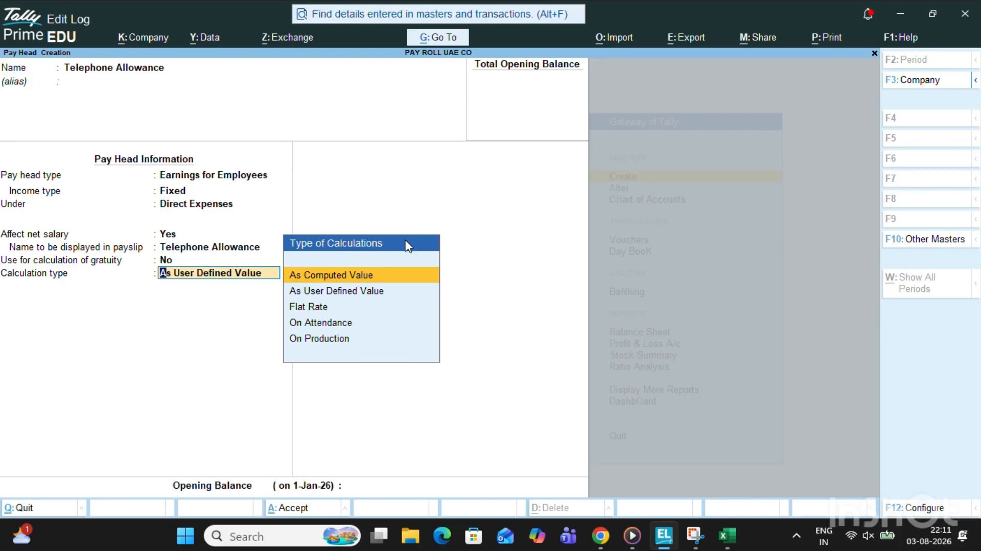
click(384, 276)
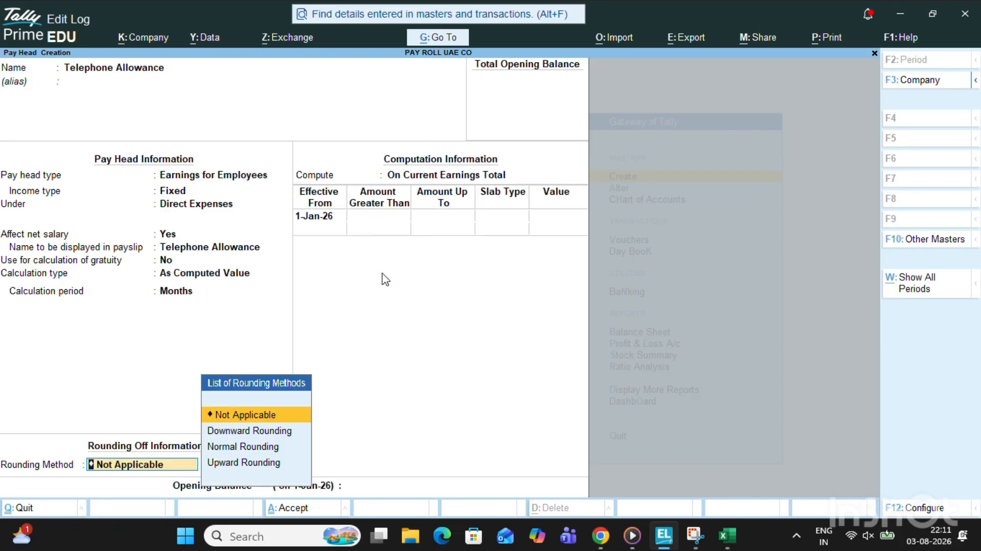
- Keep the rounding method Not Applicable and set Telephone Allowance to compute On Specified Formula
key(Return)
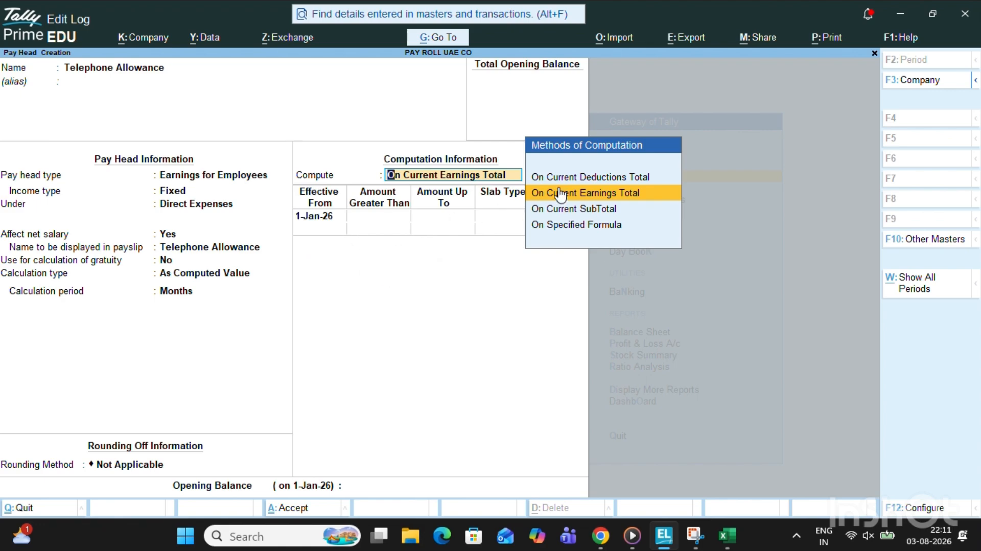
click(560, 225)
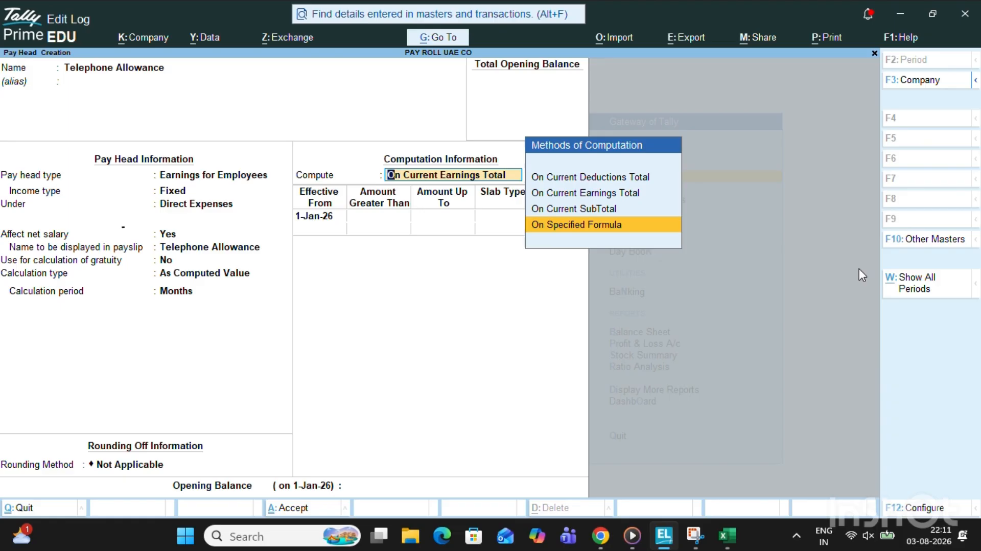
key(Return)
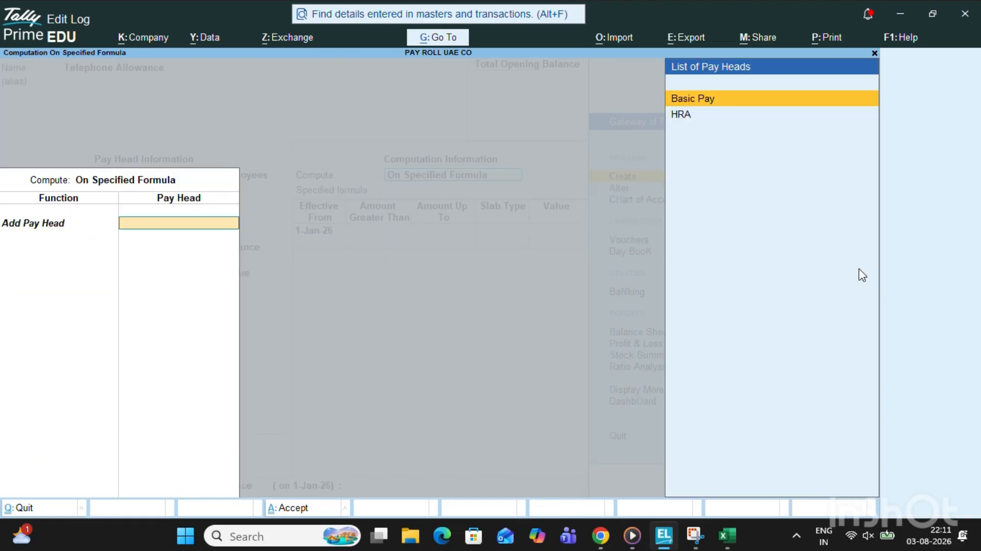
- Examine the Tele-Allow column's percentage of basic pay and its cell formula in the Excel salary sheet
key(alt+Tab)
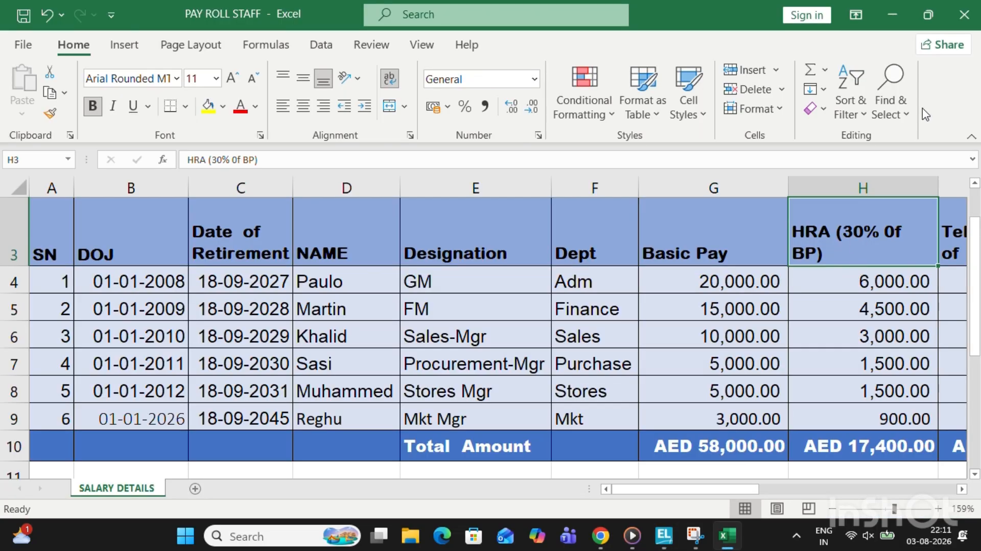
click(962, 489)
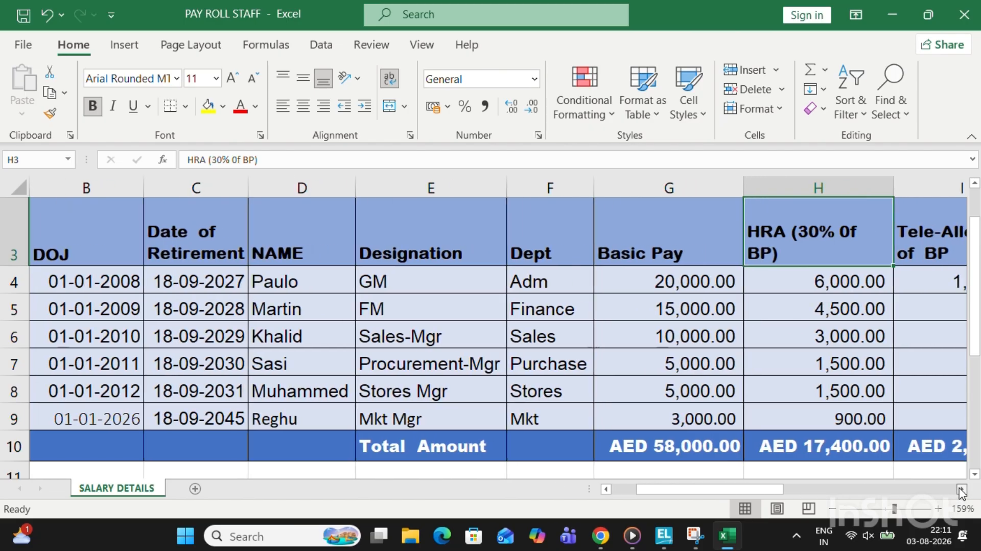
click(962, 489)
click(962, 489)
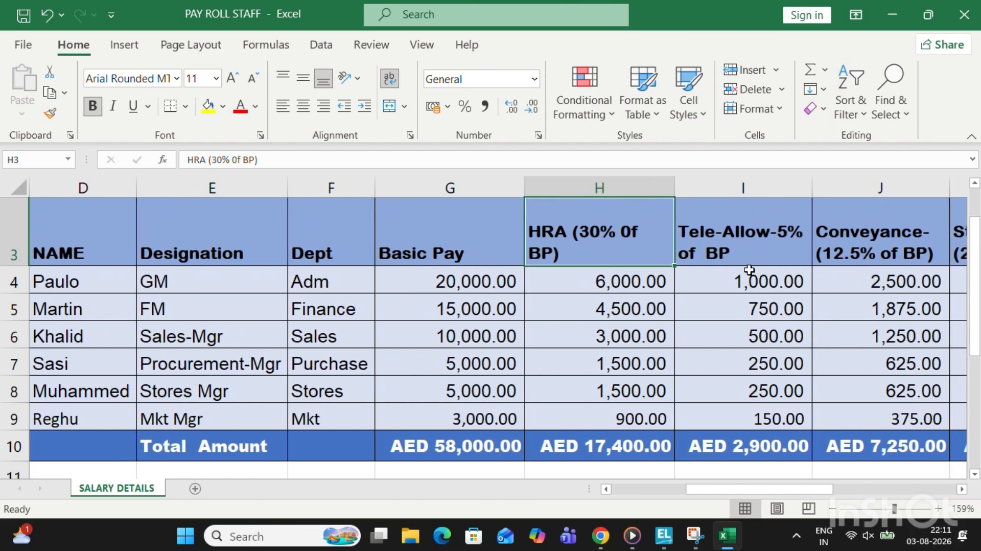
click(761, 248)
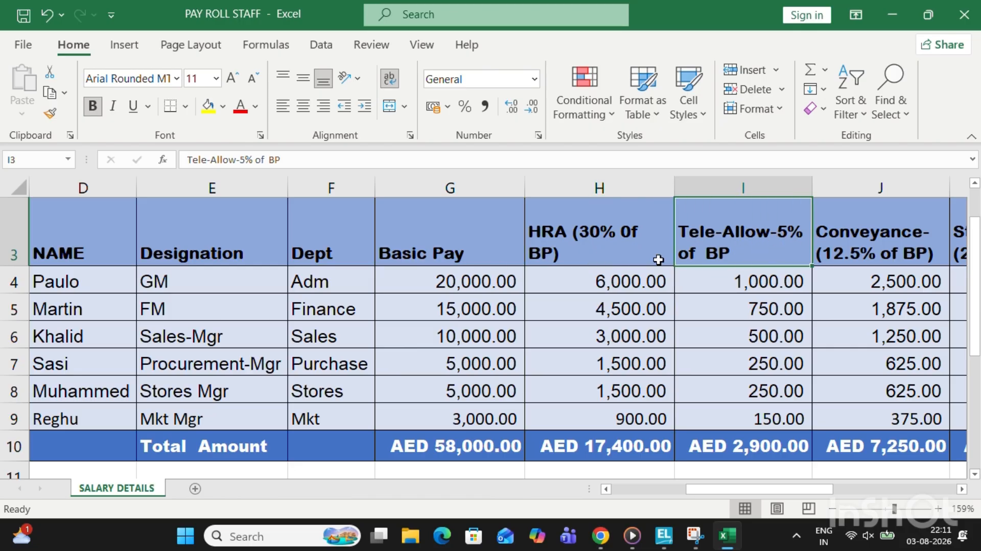
click(712, 282)
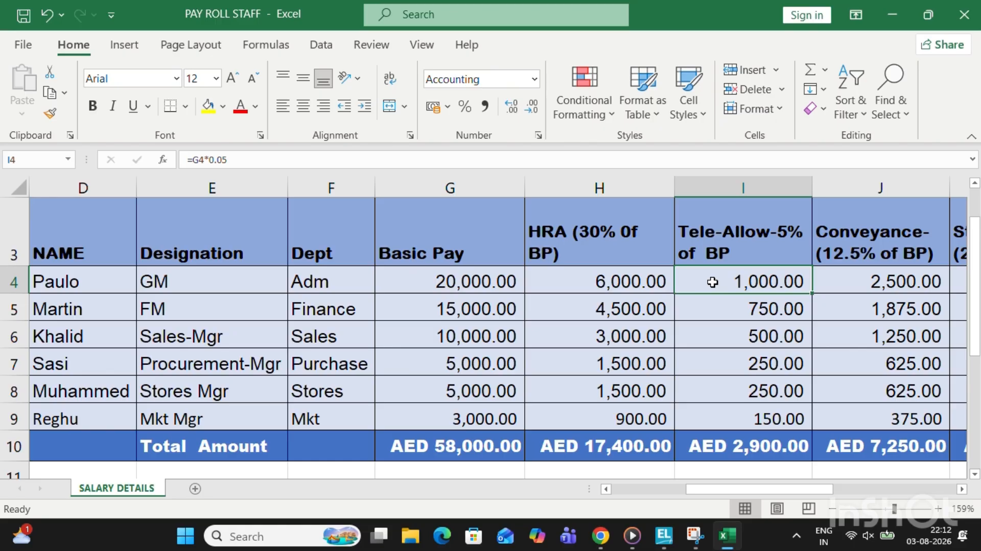
double_click(713, 281)
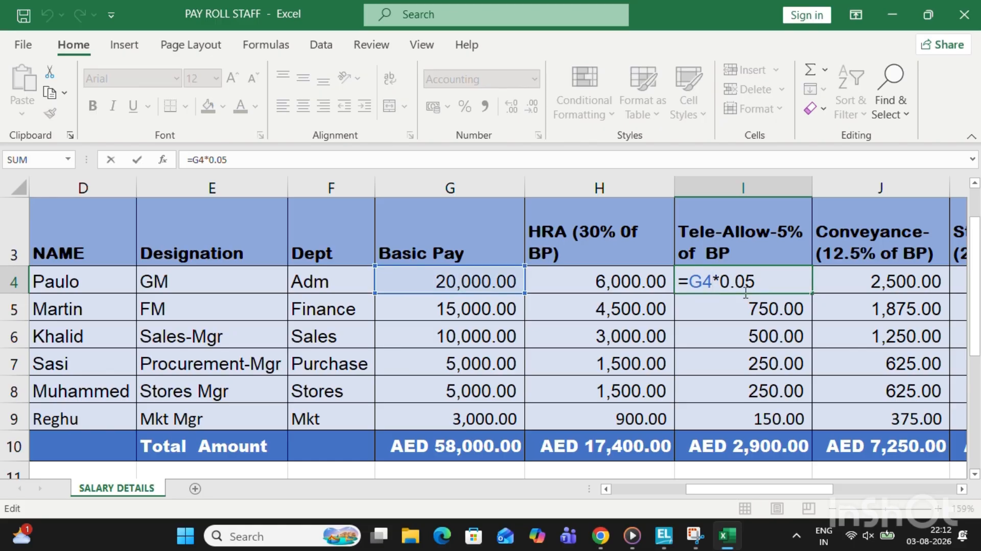
key(Escape)
click(761, 246)
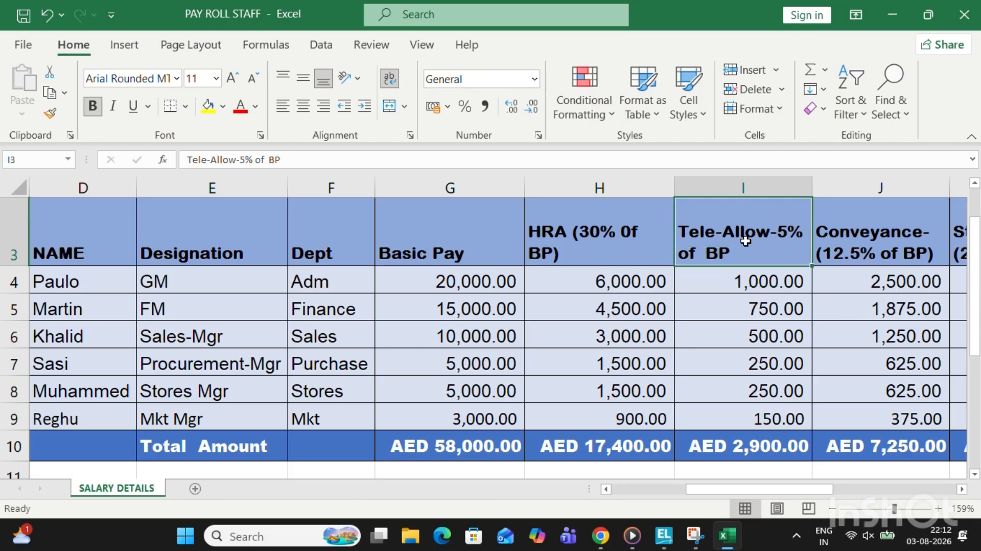
- Return to TallyPrime and base the Telephone Allowance formula on Basic Pay alone, effective from 1-Jan-26
key(alt+Tab)
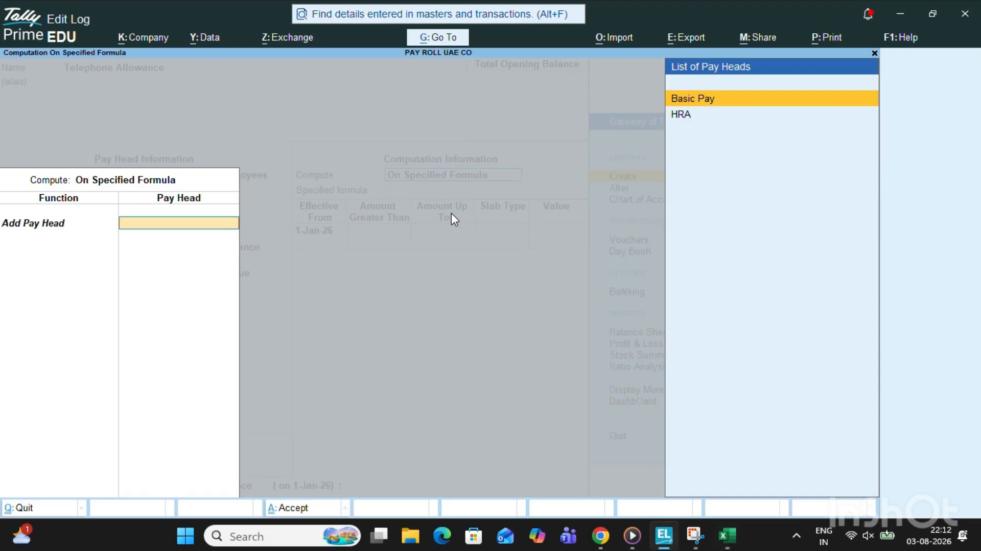
key(Return)
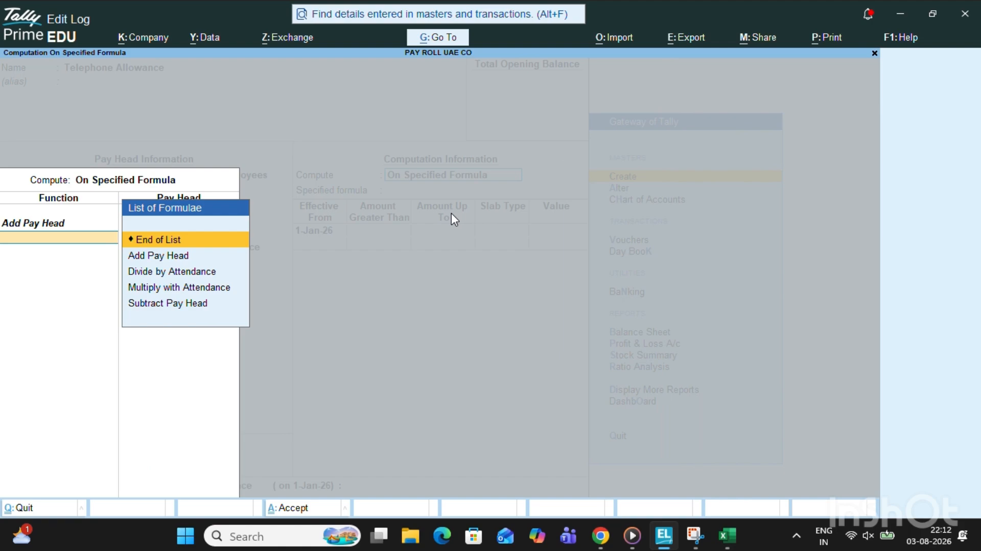
key(Return)
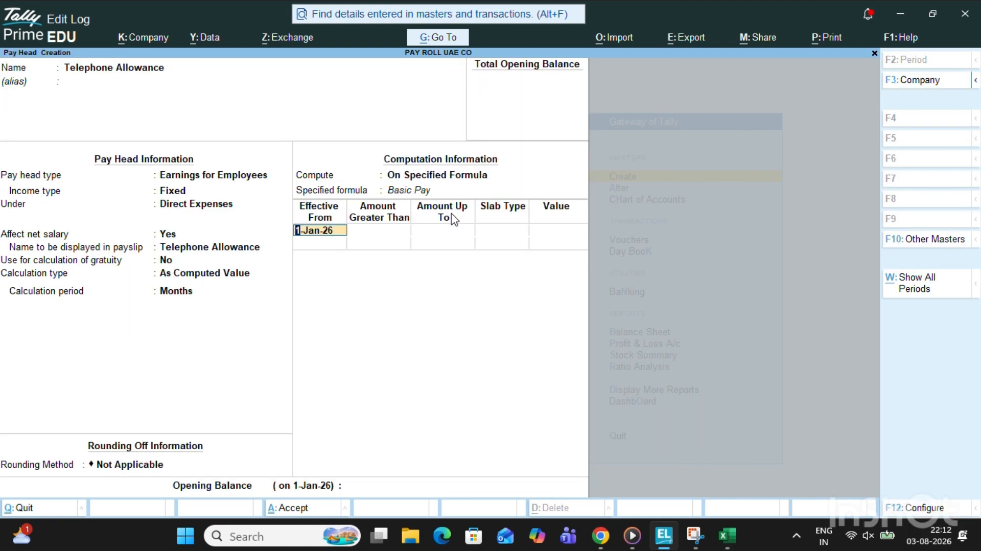
key(Return)
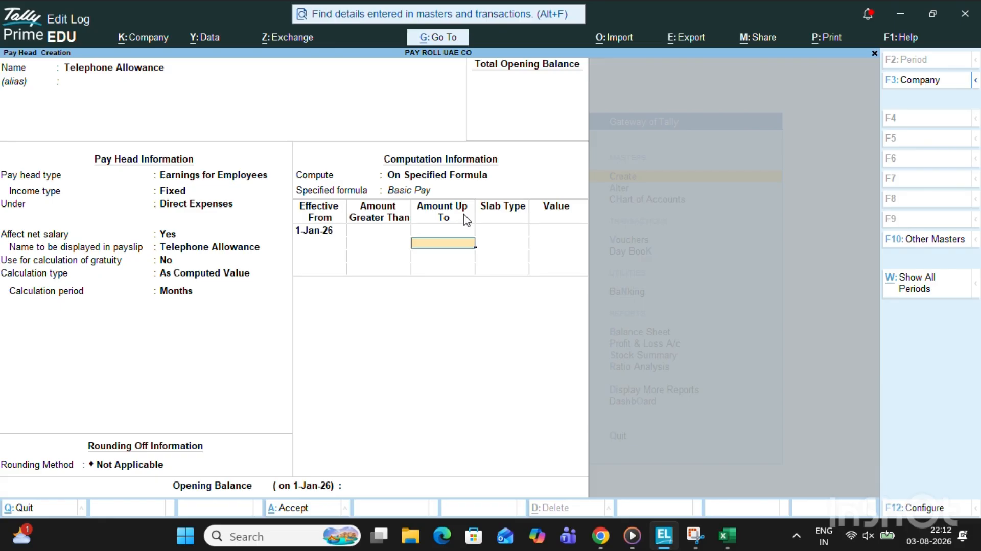
- Define Telephone Allowance's first slab for amounts up to 20,000 as a Percentage of 5%
text(20000)
key(Return)
key(Down)
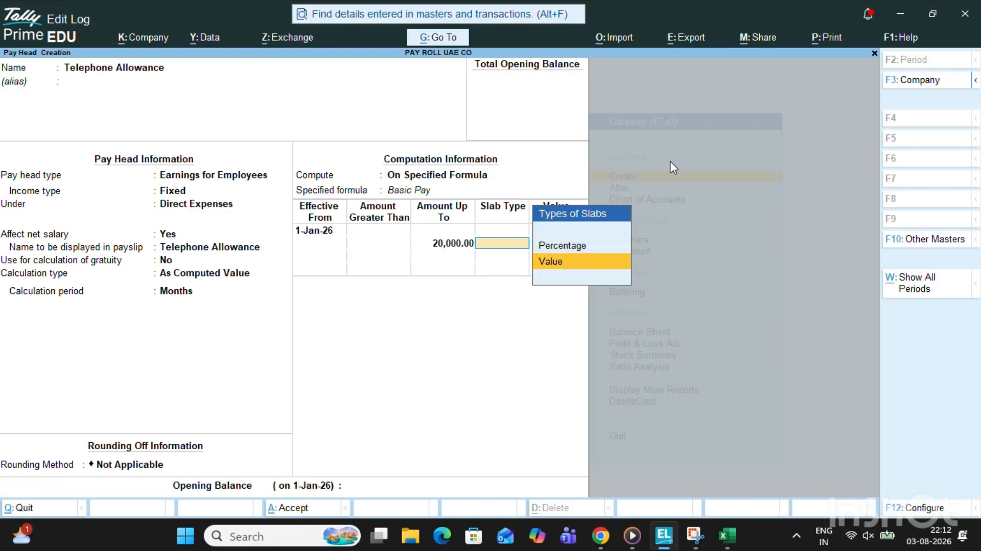
key(Up)
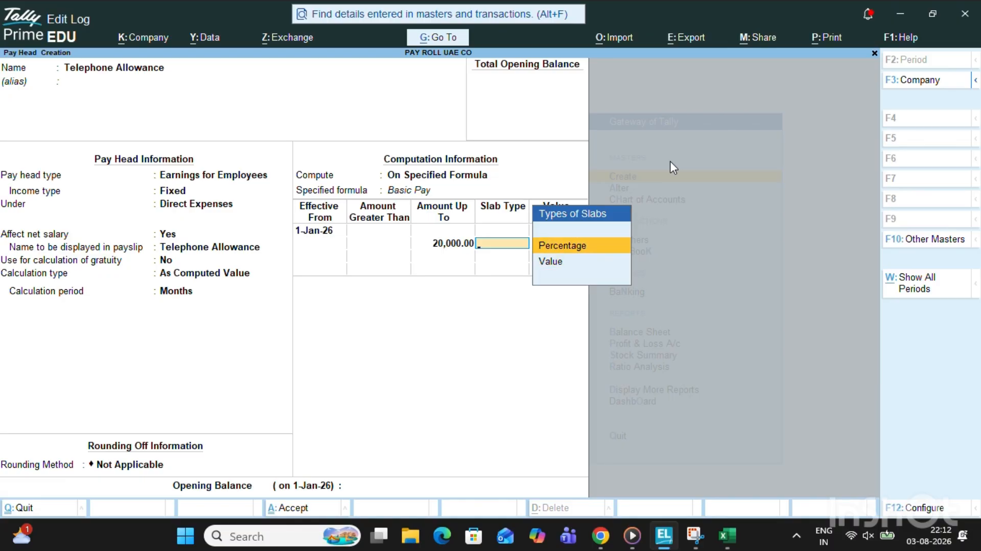
key(Return)
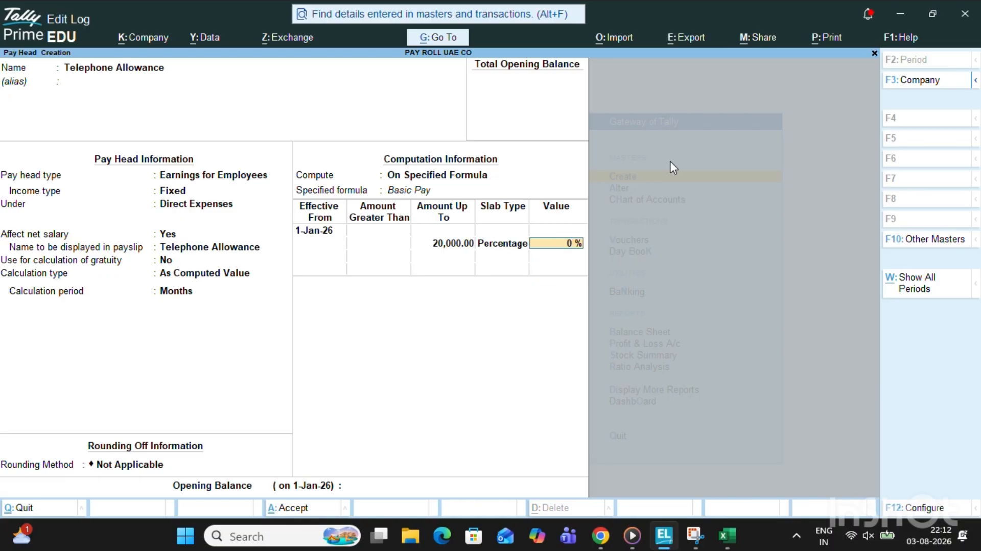
text(5%)
key(Return)
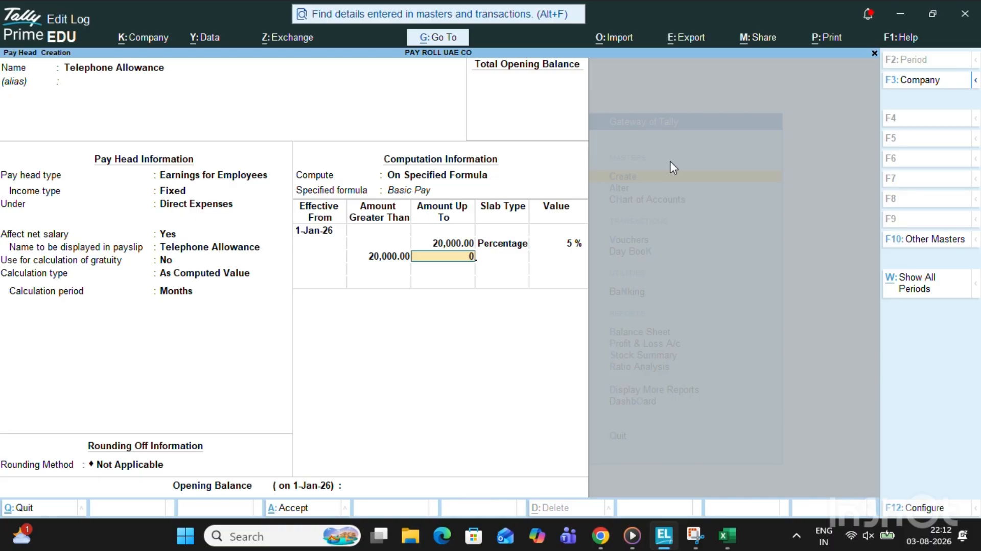
- Give Telephone Allowance a slab of type Value with 0 for amounts above 20,000, and save the pay head without an opening balance
key(Return)
key(Down)
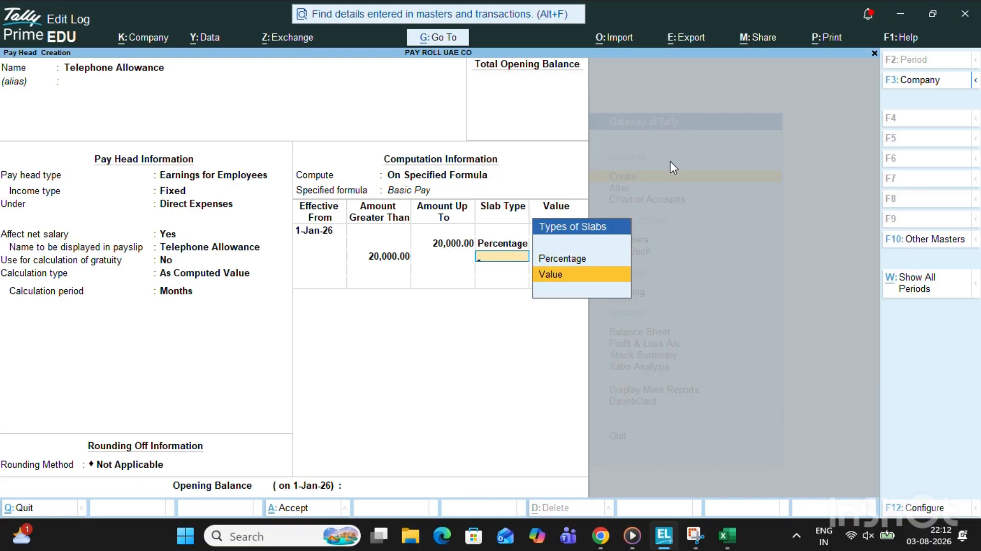
key(Return)
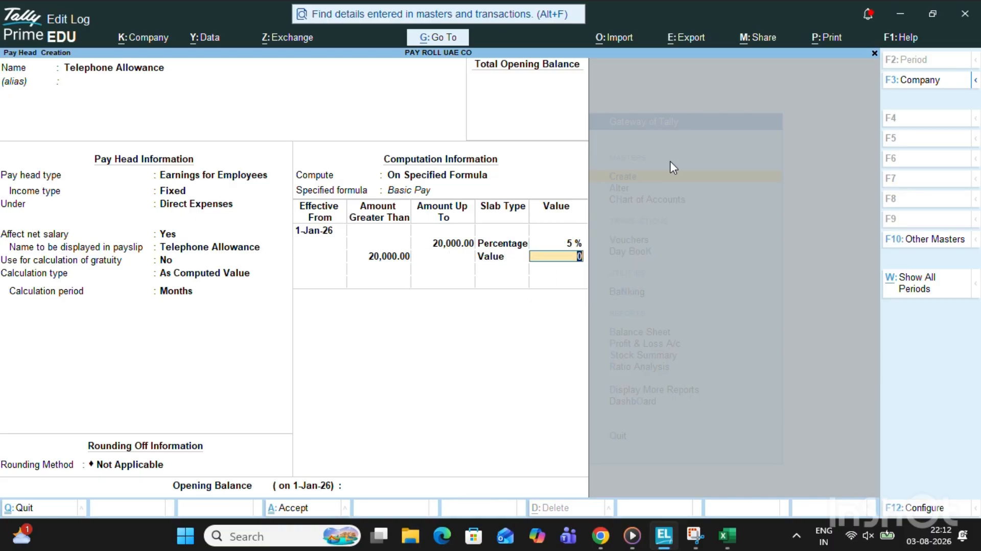
key(Return)
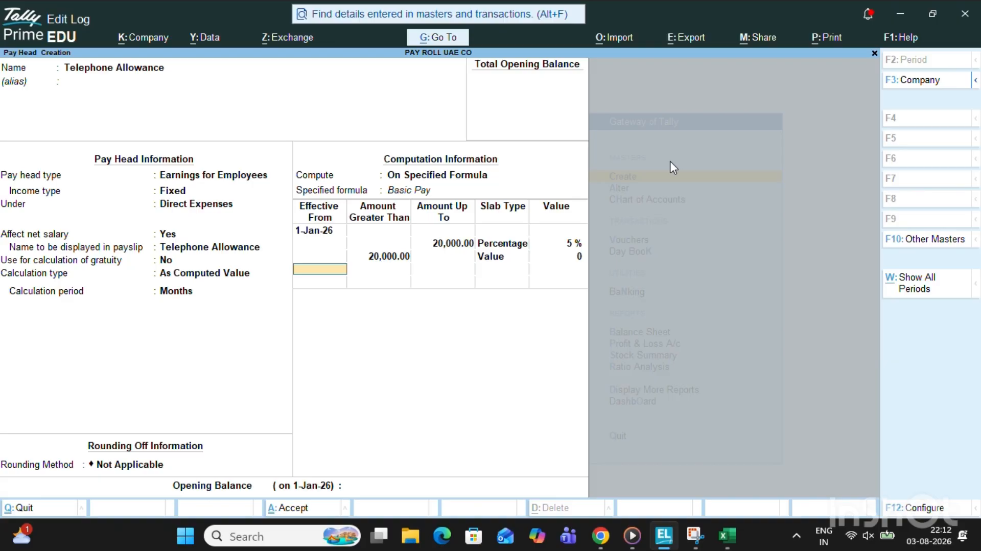
key(Return)
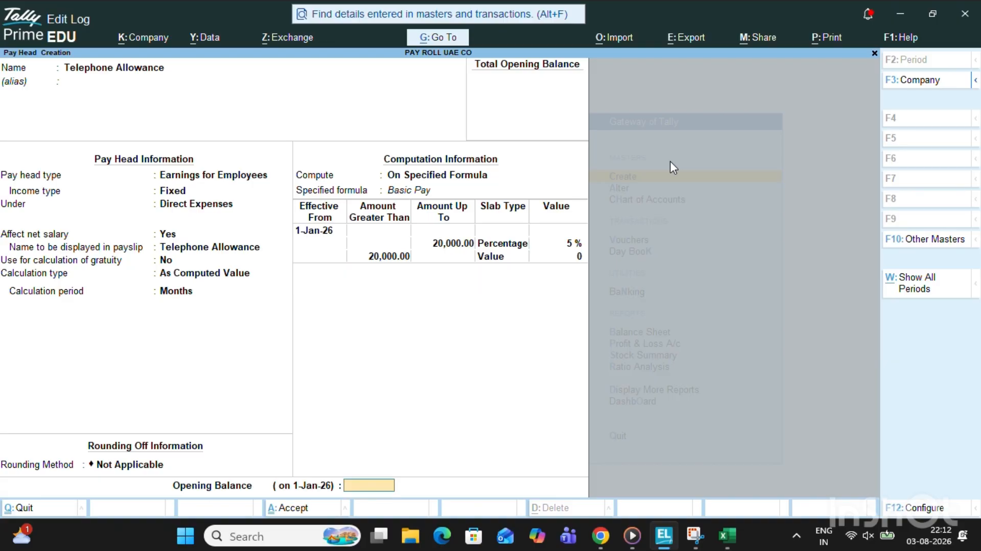
key(Return)
key(Return)
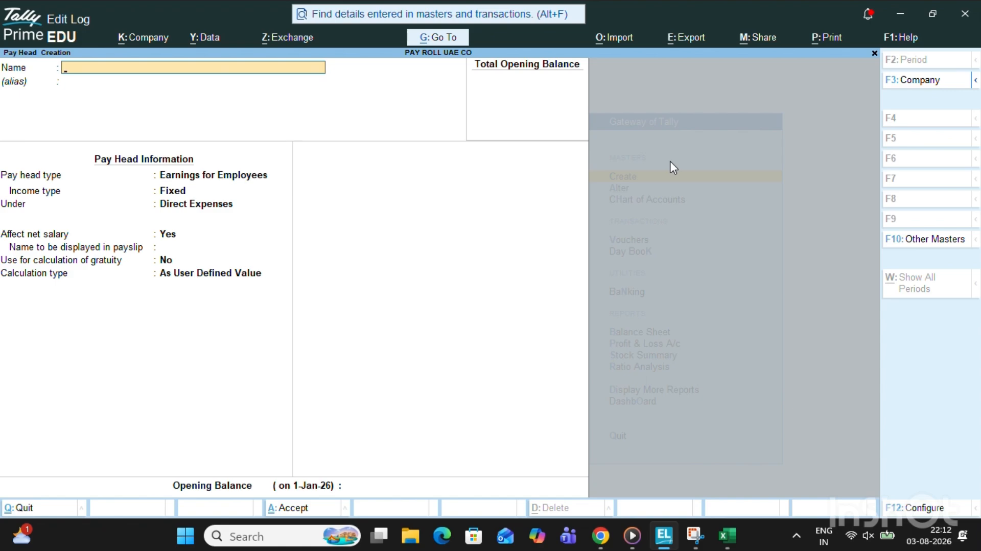
- Consult the Conveyance column heading in the Excel salary sheet and name the new TallyPrime pay head Conveyance, without an alias
key(alt+Tab)
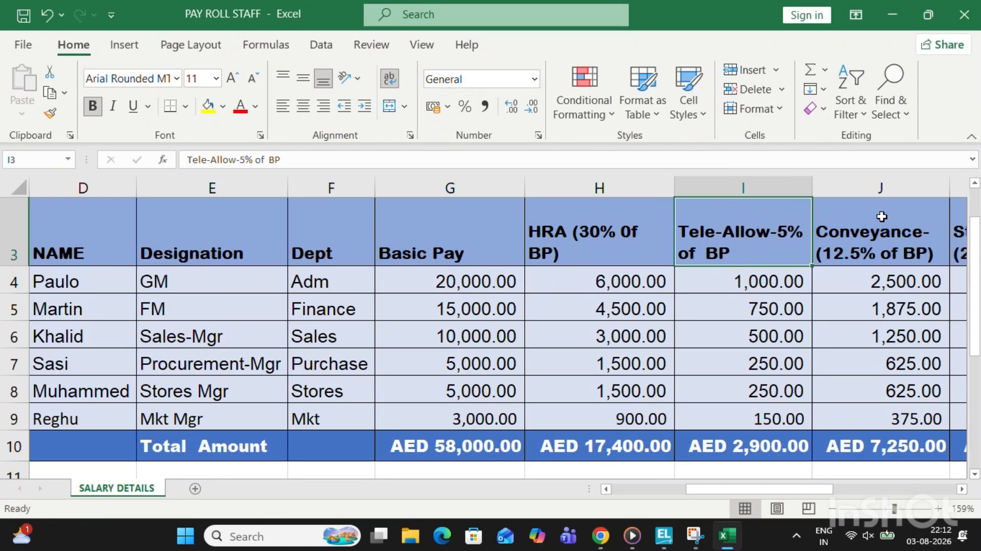
click(880, 236)
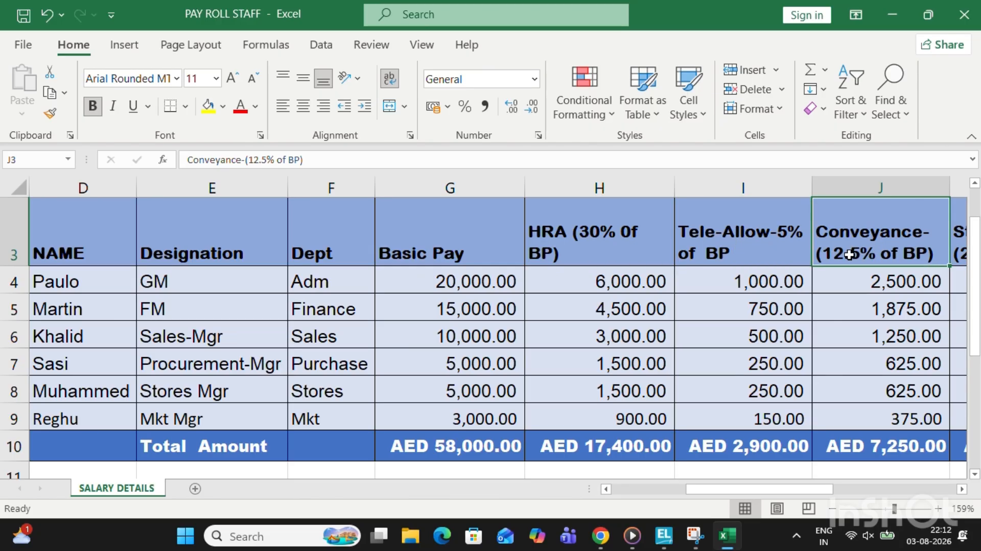
key(alt+Tab)
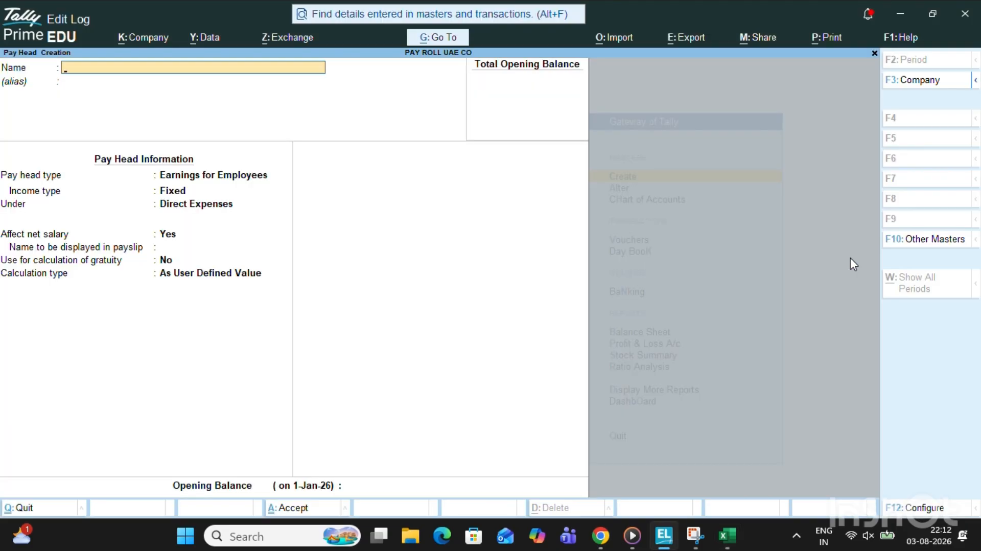
text(Conveyance)
key(Return)
key(Return)
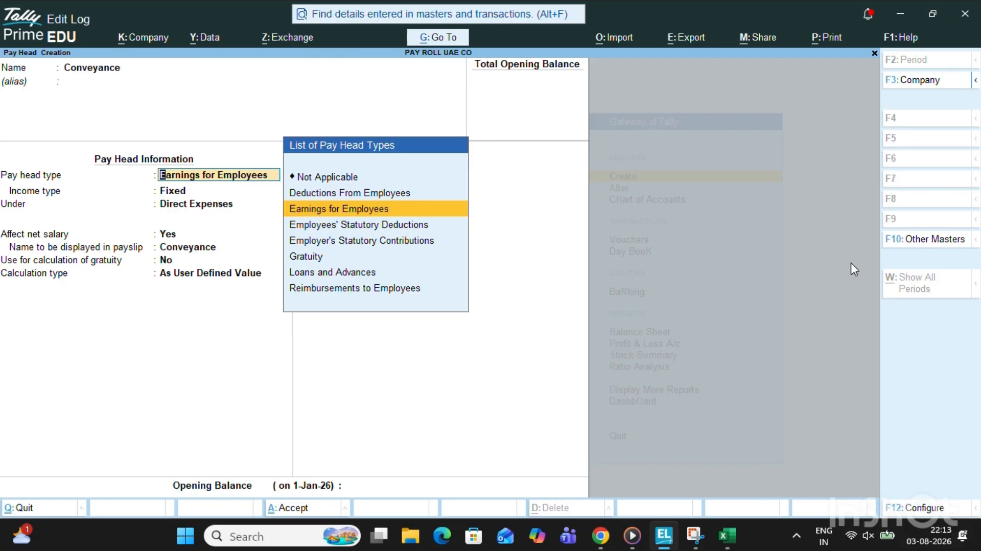
- Set Conveyance as Earnings for Employees with Fixed income type under the Direct Expenses group
key(Return)
key(Return)
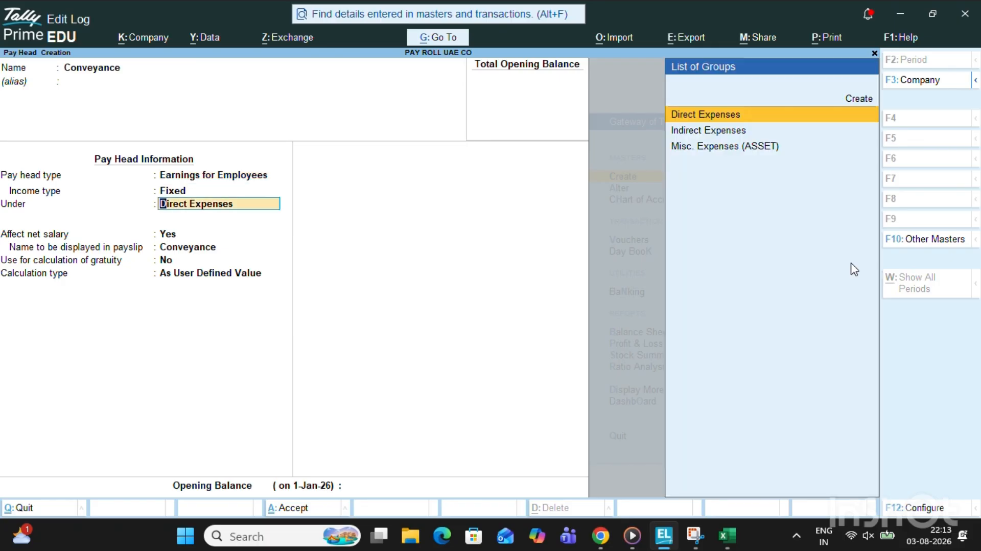
key(Return)
- Let Conveyance affect net salary but not gratuity, and set its calculation type to As Computed Value with a period of Months
key(Return)
key(Return)
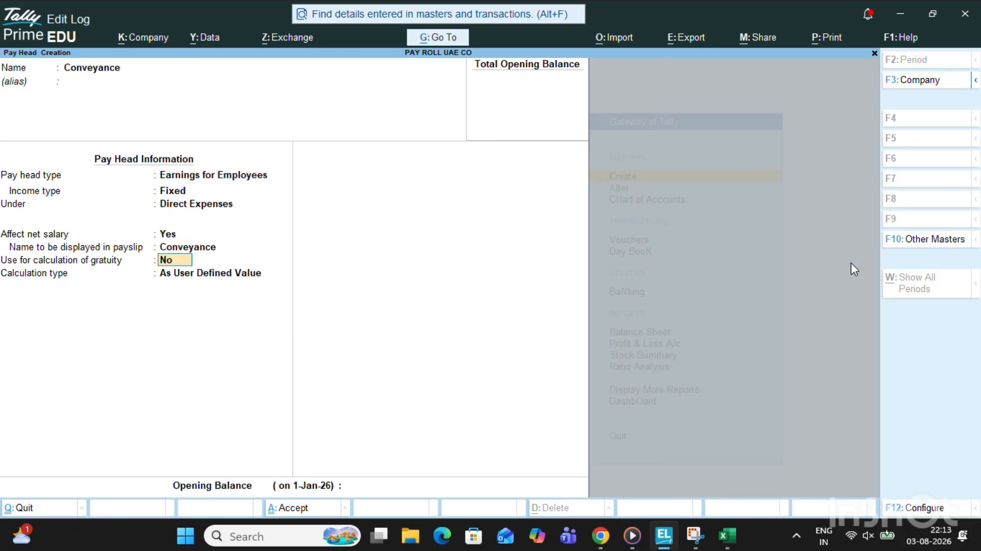
key(Return)
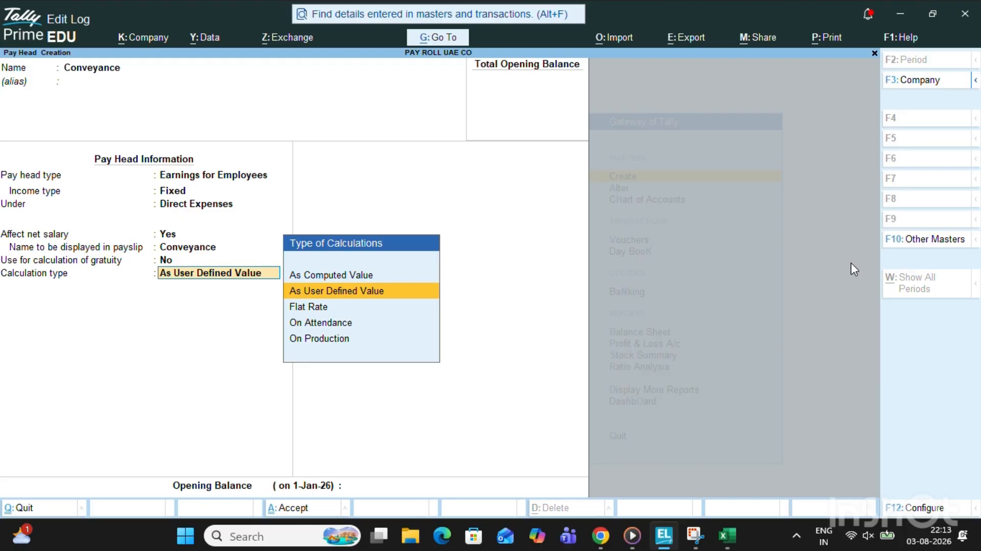
key(Up)
key(Return)
key(Return)
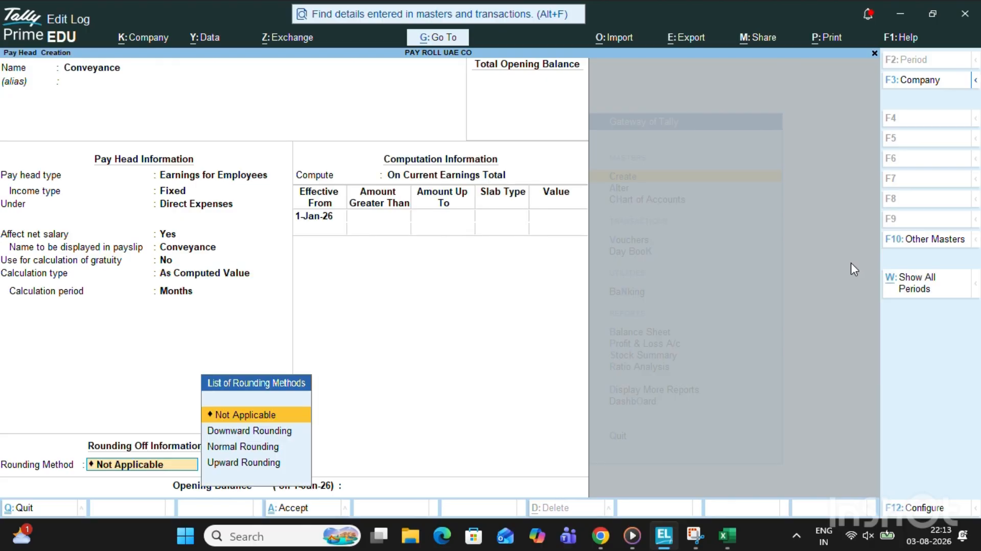
- Leave Conveyance's rounding Not Applicable and compute it On Specified Formula from Basic Pay, effective from 1-Jan-26
key(Return)
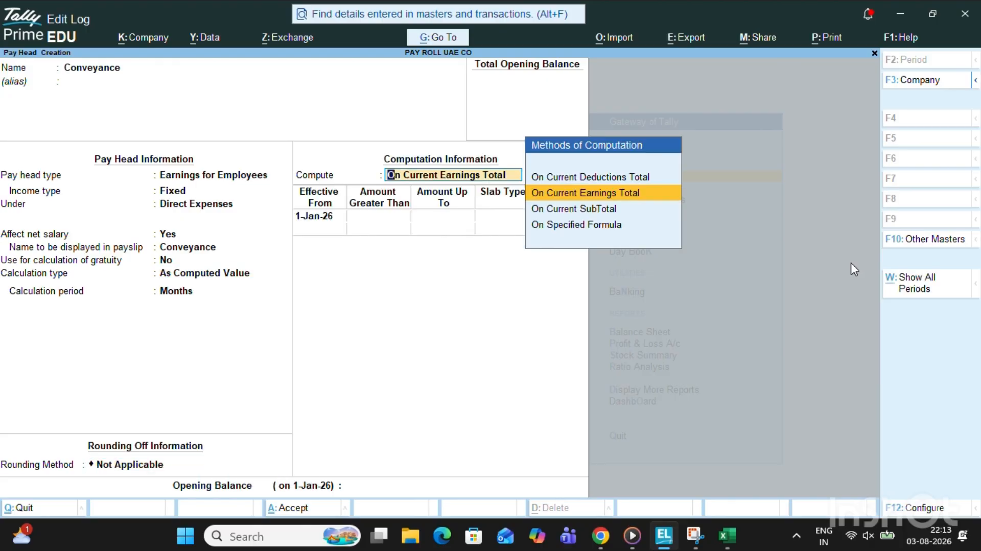
key(Down)
key(Down)
key(Return)
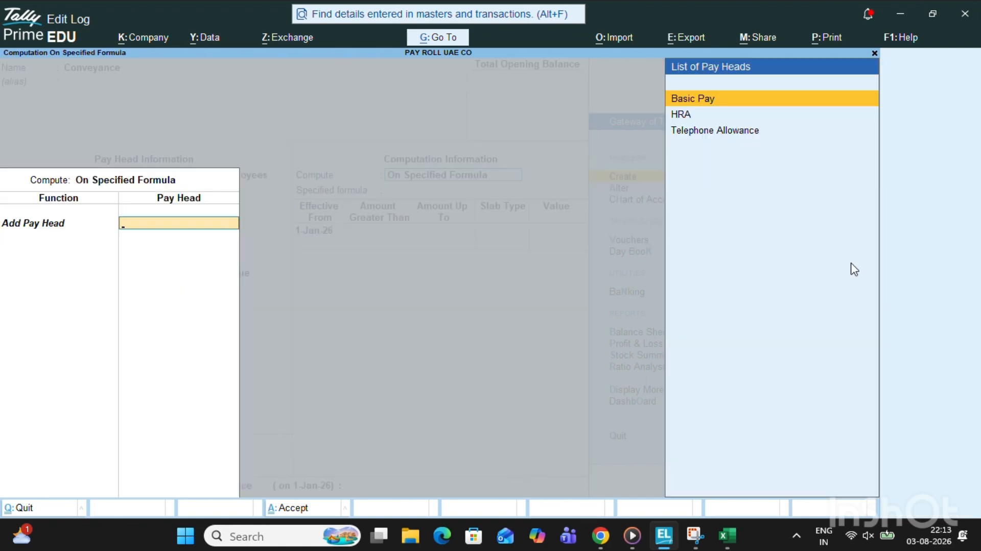
key(Return)
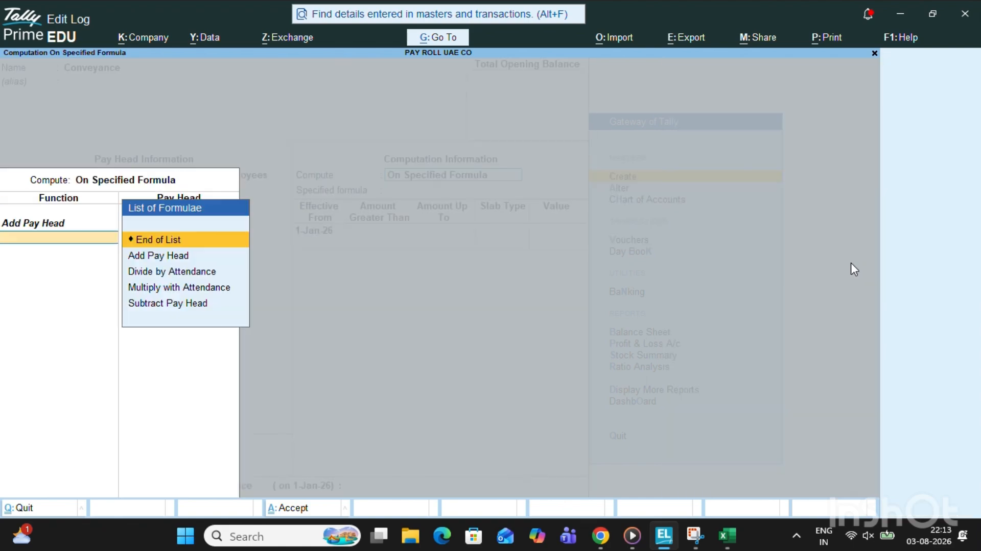
key(Return)
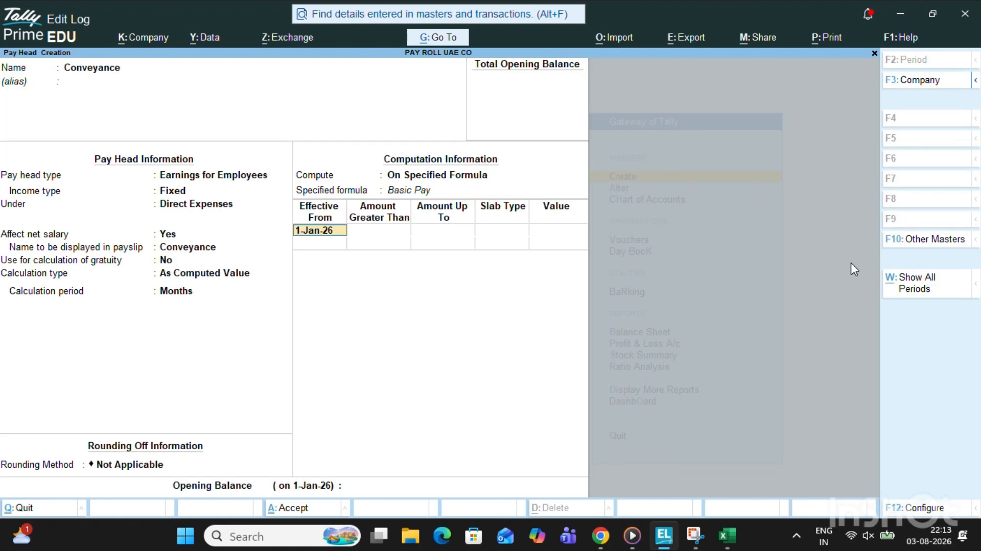
key(Return)
- Define Conveyance's first slab for amounts up to 20,000 as a Percentage of 12.5%, checking the rate in the Excel salary sheet
text(20000)
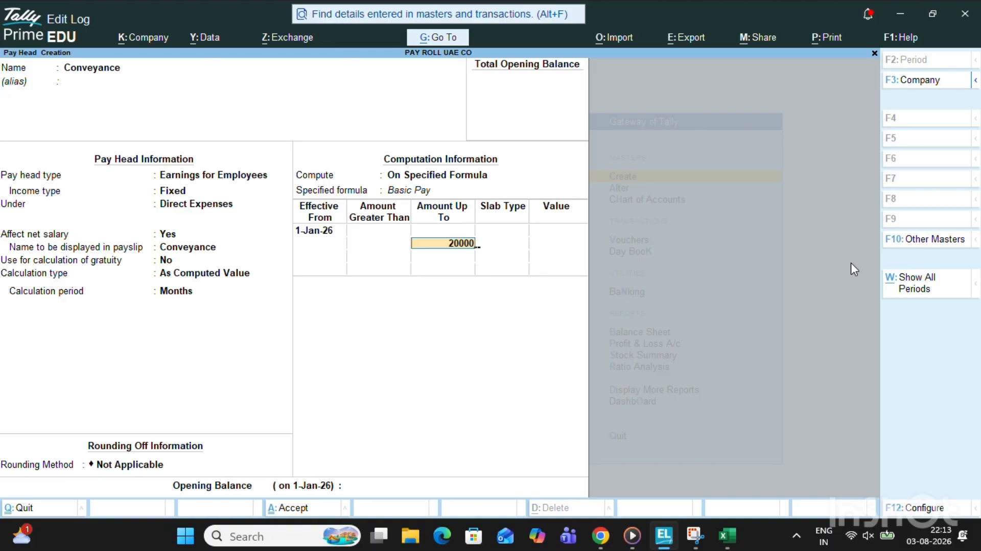
key(Return)
key(Return)
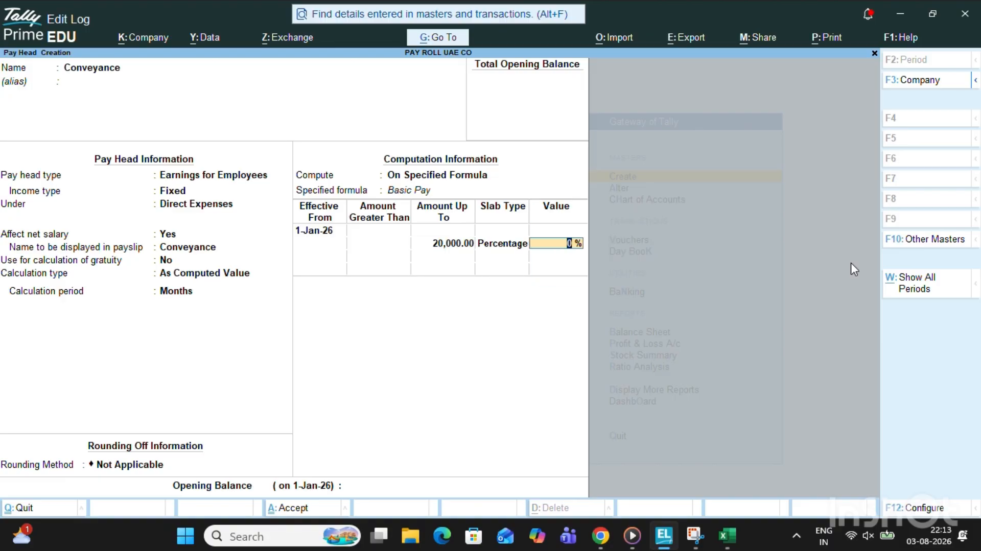
key(alt+Tab)
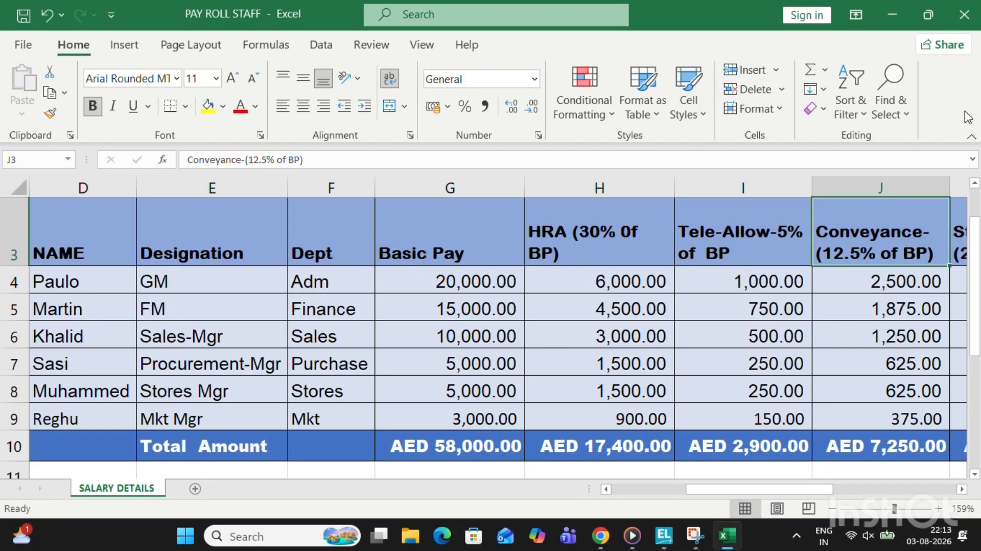
key(alt+Tab)
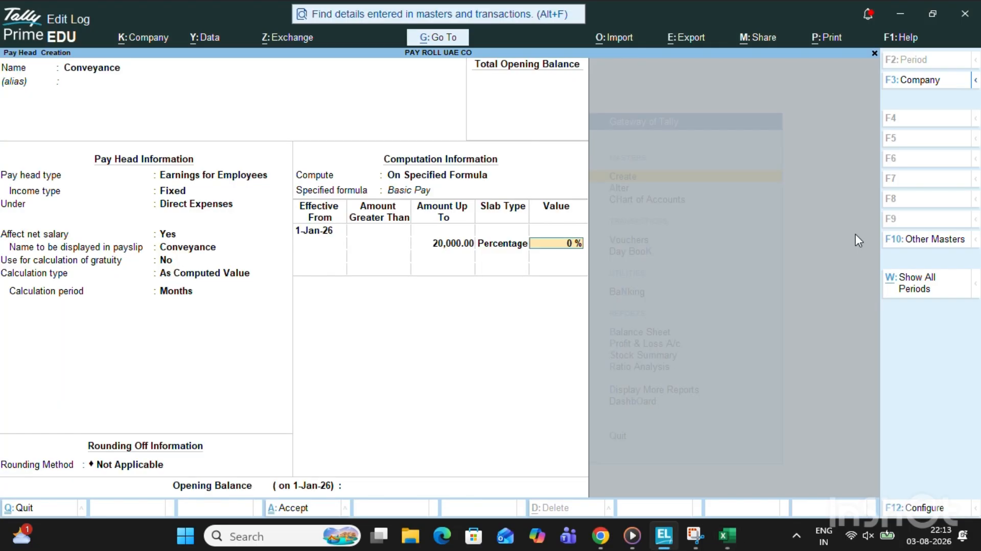
text(12.5)
key(Return)
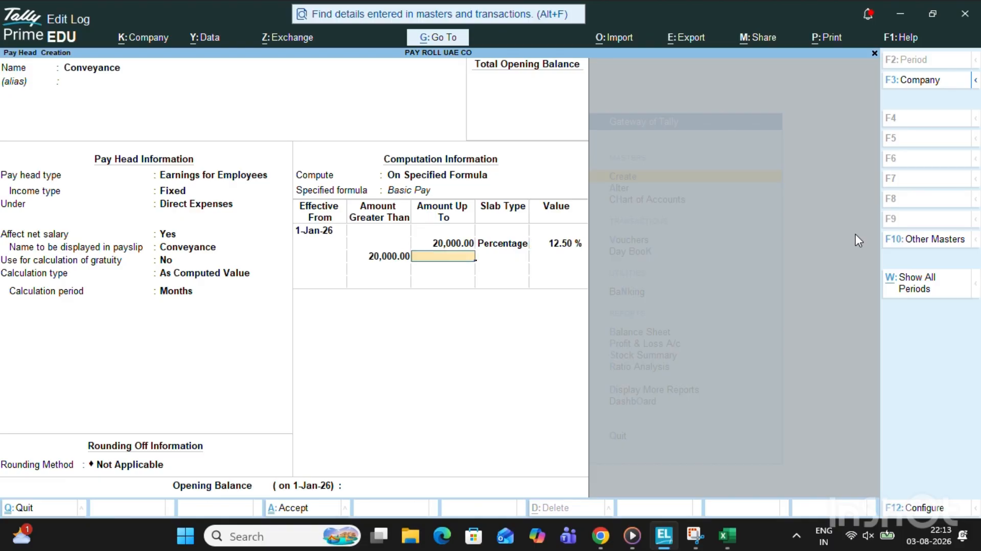
- Give Conveyance a slab of type Value with 0 for amounts above 20,000, and save the pay head without an opening balance
text(0)
key(Return)
key(Down)
key(Return)
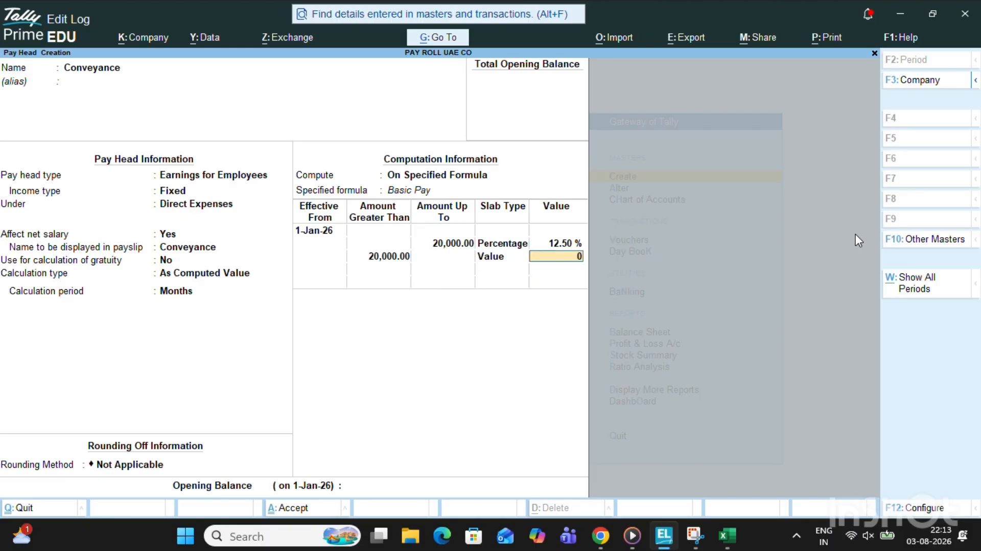
key(Return)
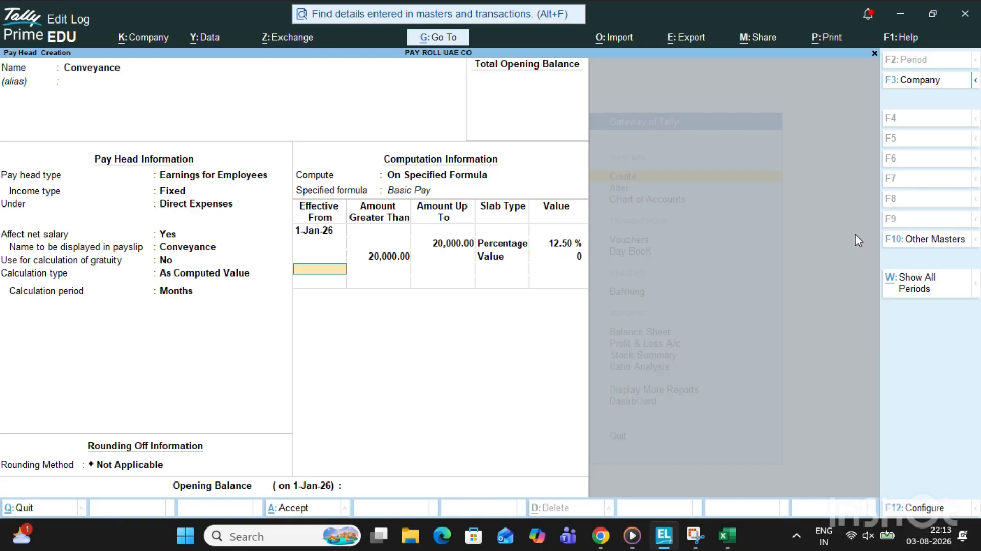
key(Return)
key(Return)
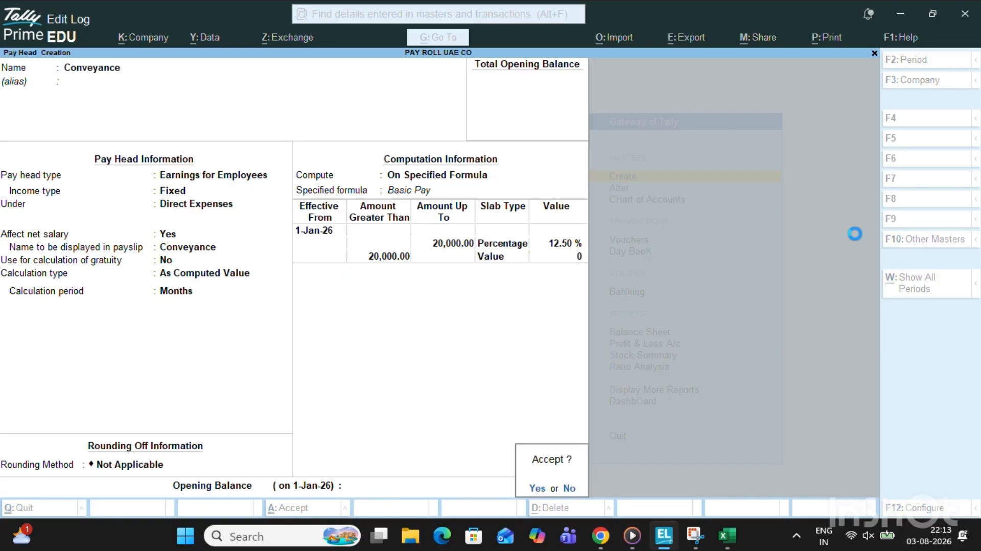
key(Return)
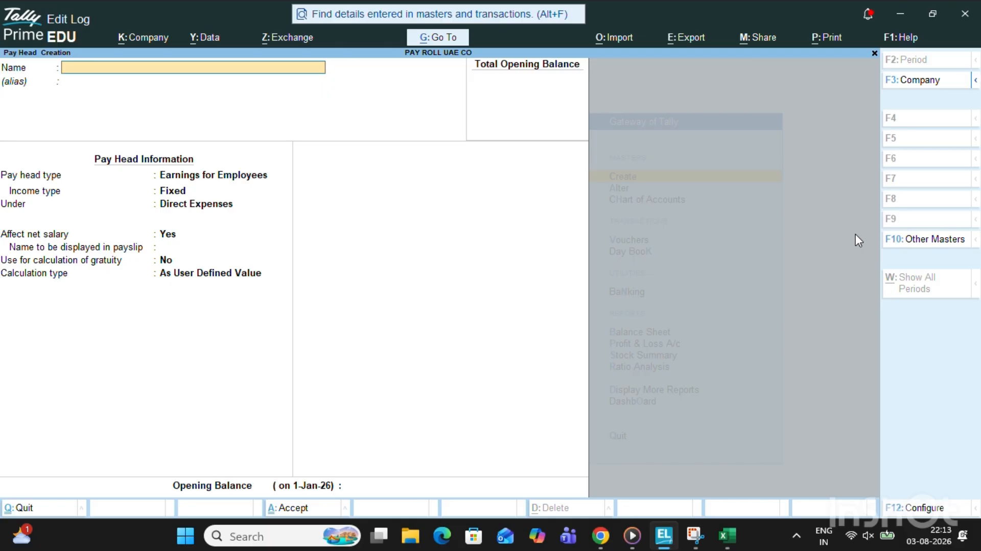
- Name the new pay head Staff Welfare and leave its alias blank
text(Staff Welfare)
key(Return)
key(Return)
key(Return)
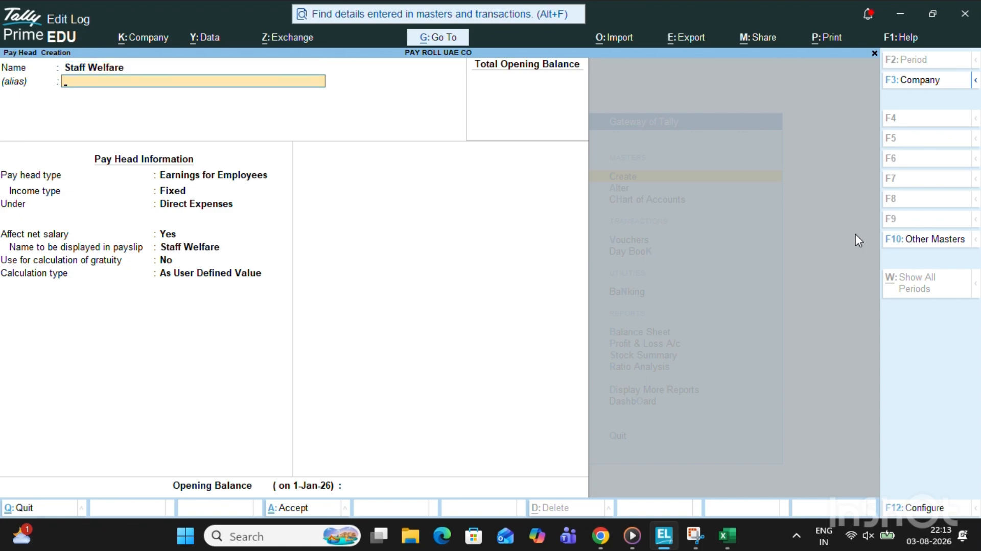
- Keep Staff Welfare as Fixed Earnings for Employees under Direct Expenses, calculated monthly As Computed Value with rounding Not Applicable
key(Return)
key(Return)
key(Return)
key(Return)
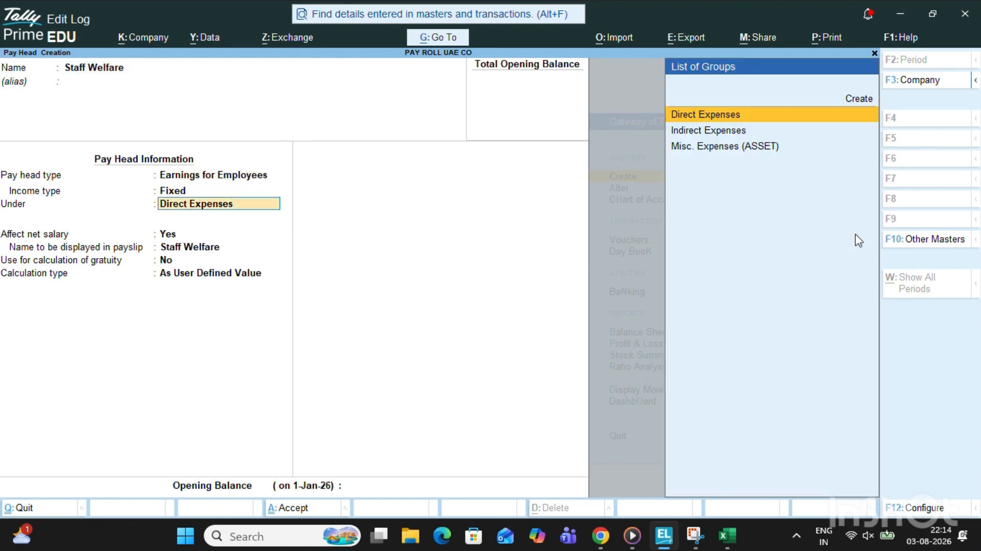
key(Return)
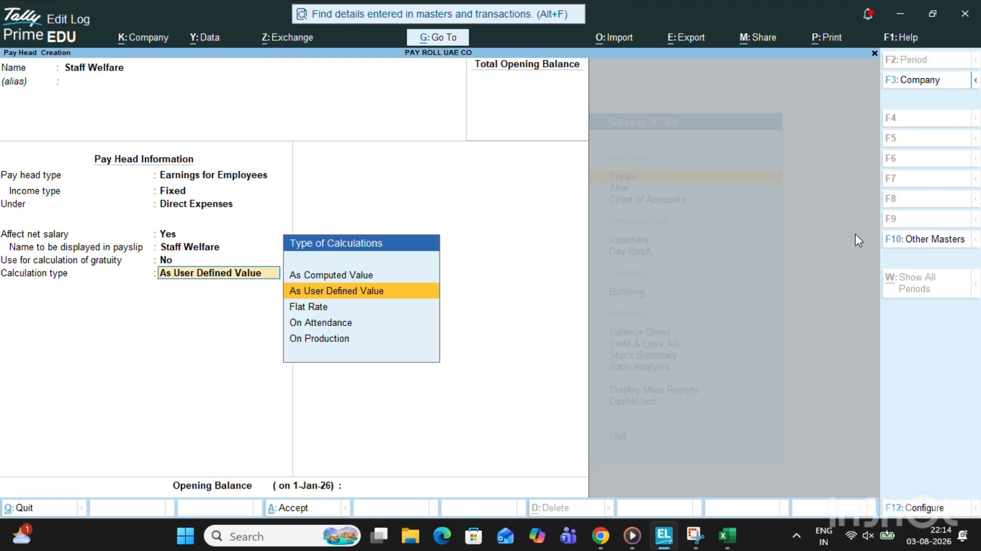
key(Up)
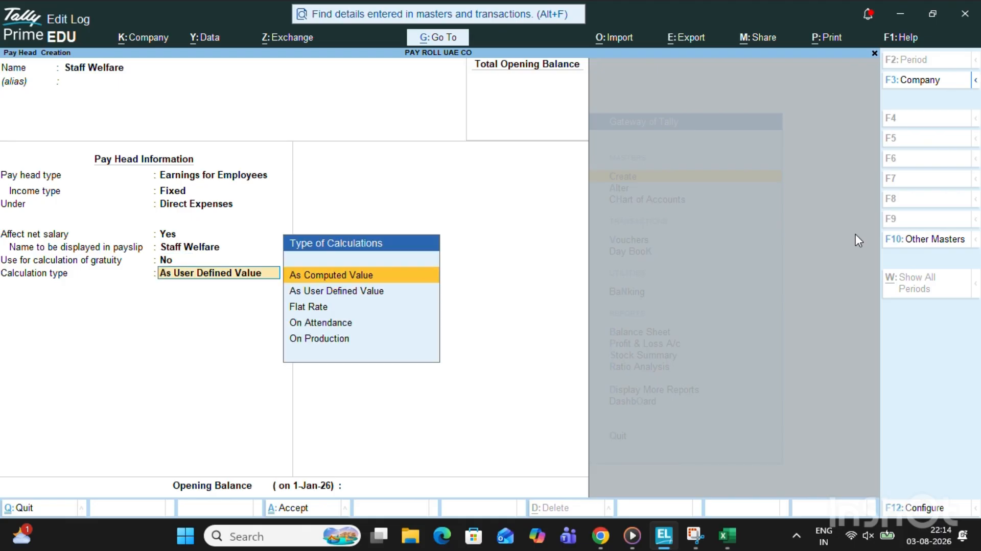
key(Return)
key(Return)
key(Return)
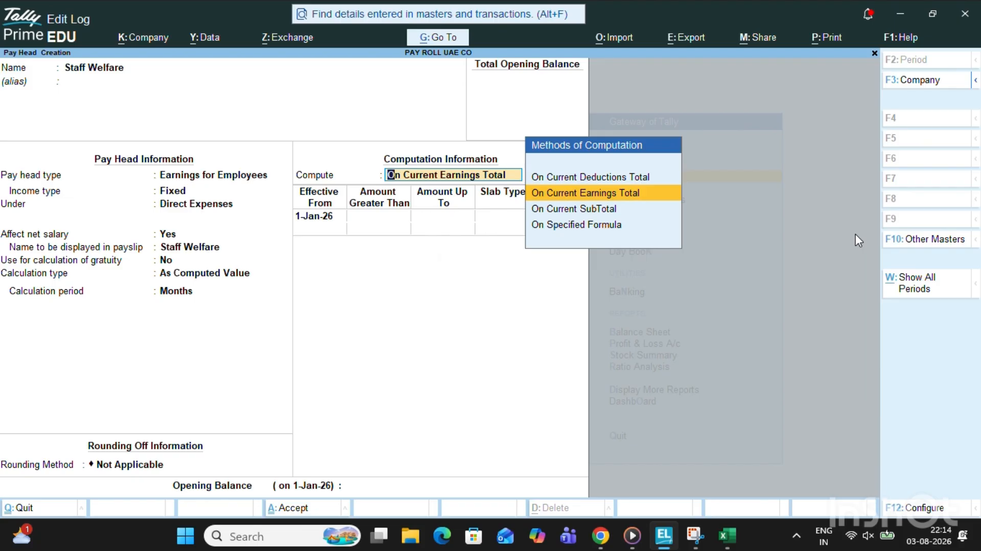
- Compute Staff Welfare On Specified Formula, adding Basic Pay as the formula's pay head
key(Down)
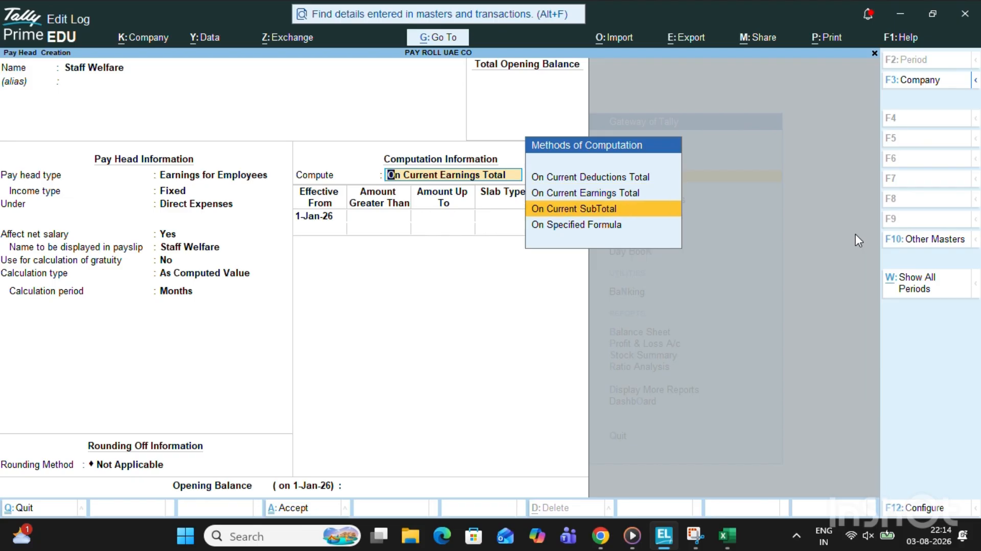
key(Down)
key(Return)
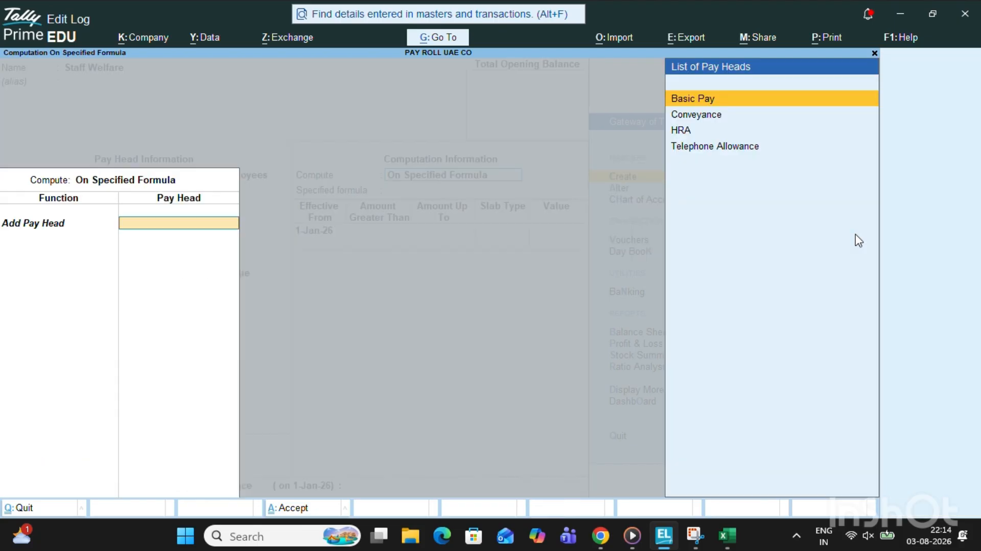
key(Return)
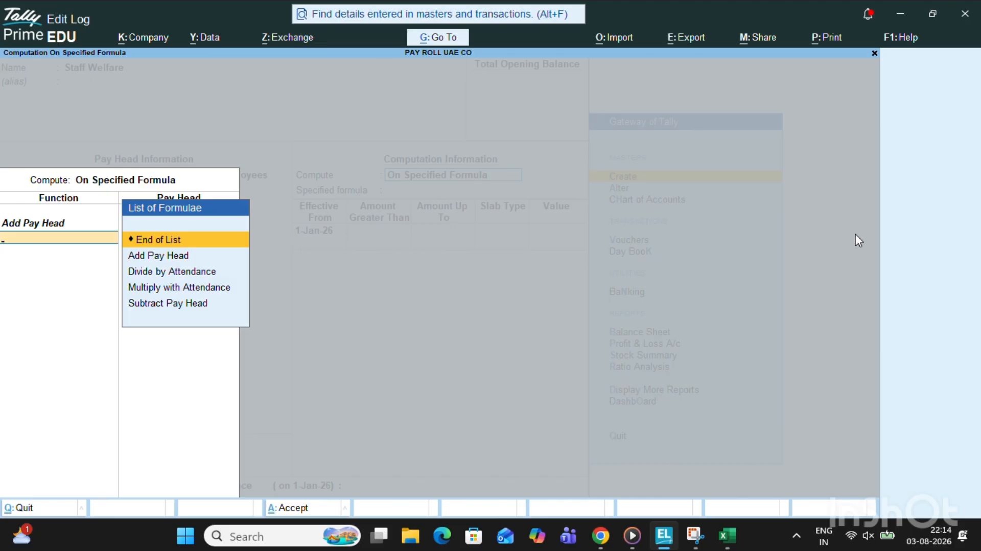
- Check the Staff Welfare percentage in the Excel salary sheet's header row, and return to TallyPrime
key(alt+Tab)
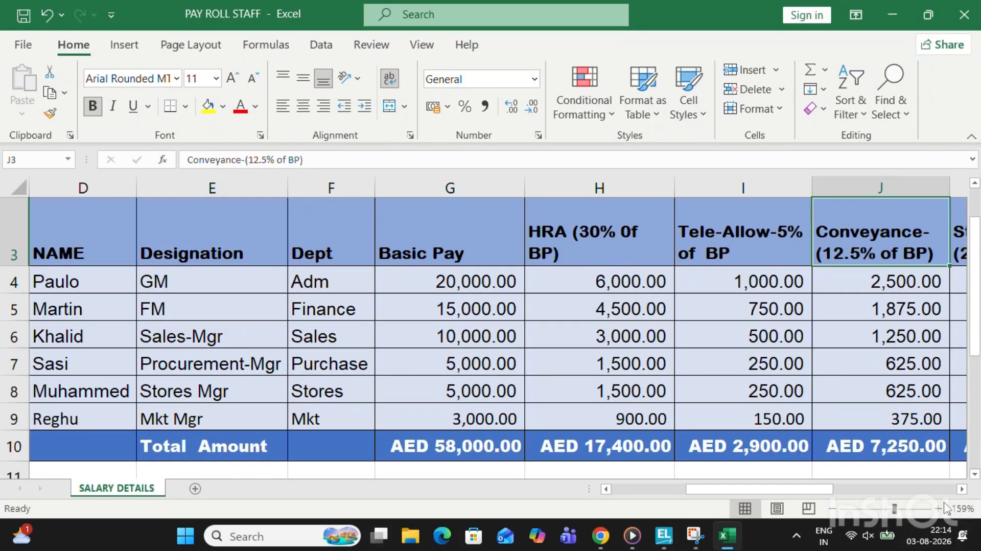
click(962, 490)
click(962, 489)
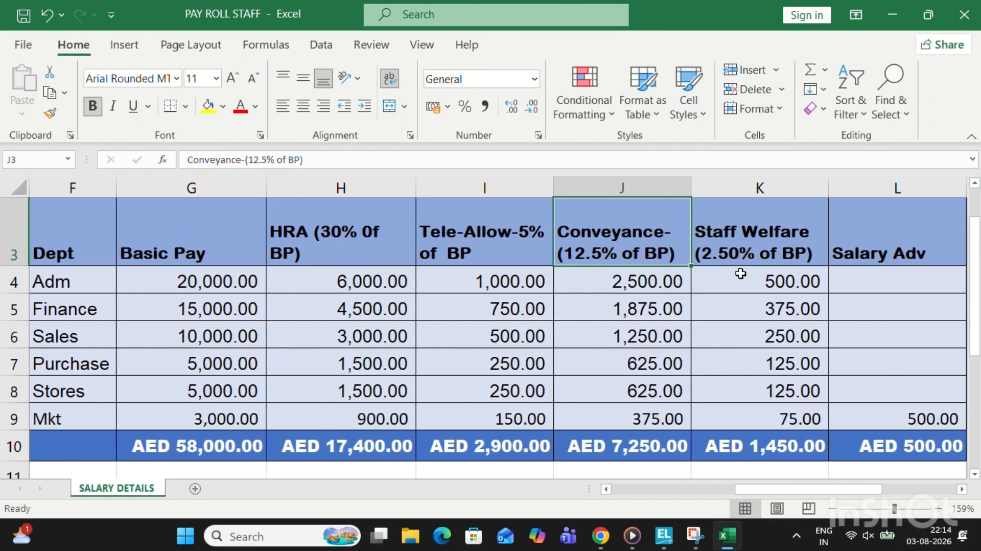
click(761, 251)
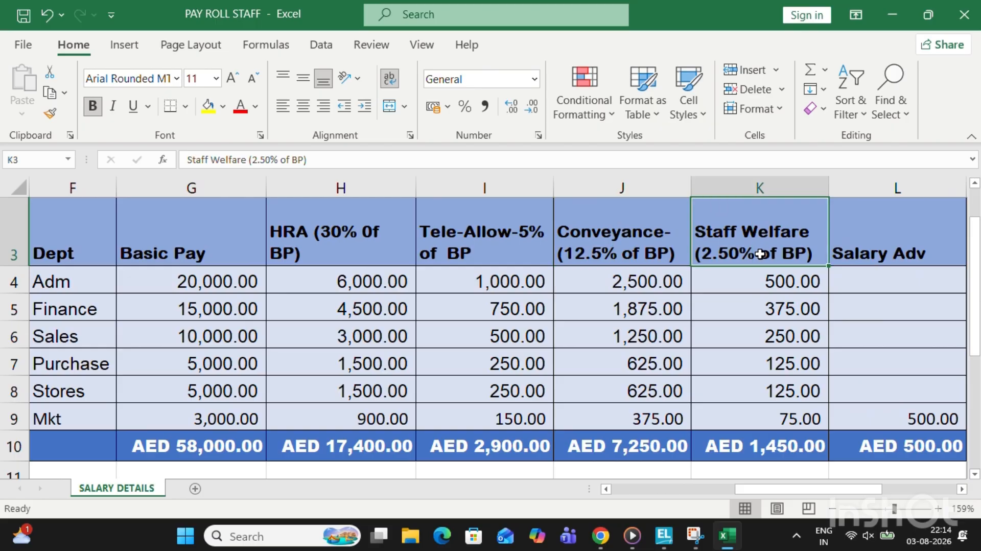
key(alt+Tab)
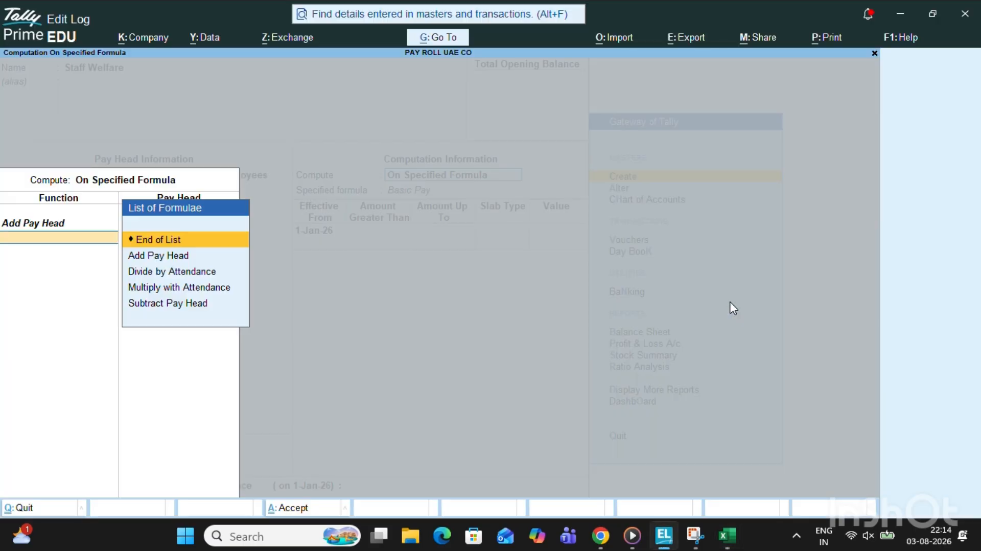
- Close the formula and define Staff Welfare's first slab, effective 1-Jan-26, for amounts up to 20,000 as a Percentage of 2.5%
key(Return)
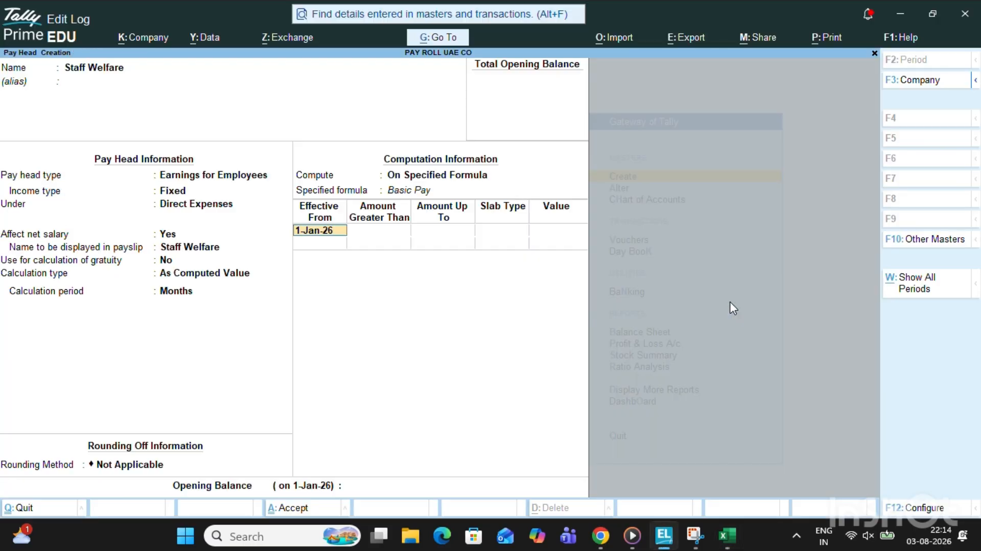
key(Return)
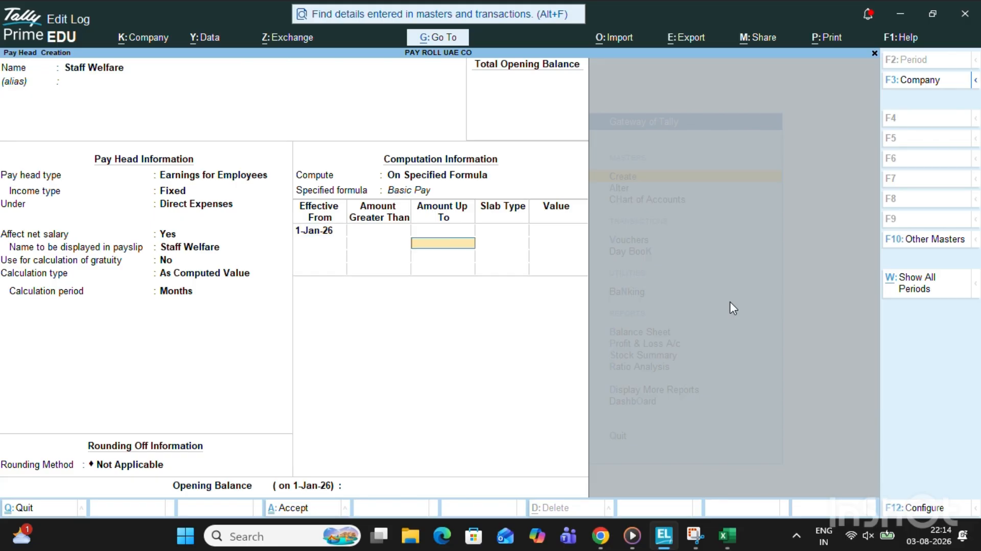
text(20000)
key(Return)
key(Return)
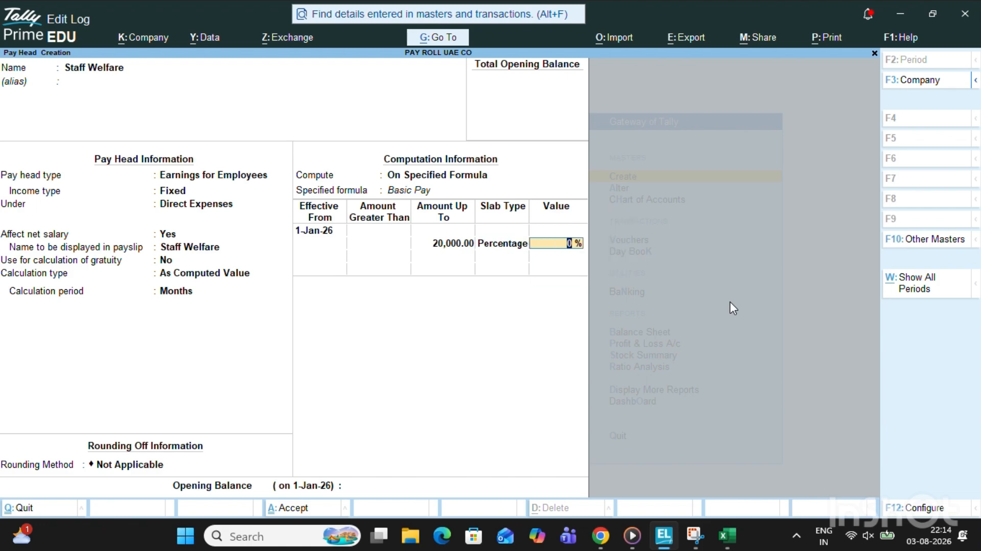
text(2.5)
key(Return)
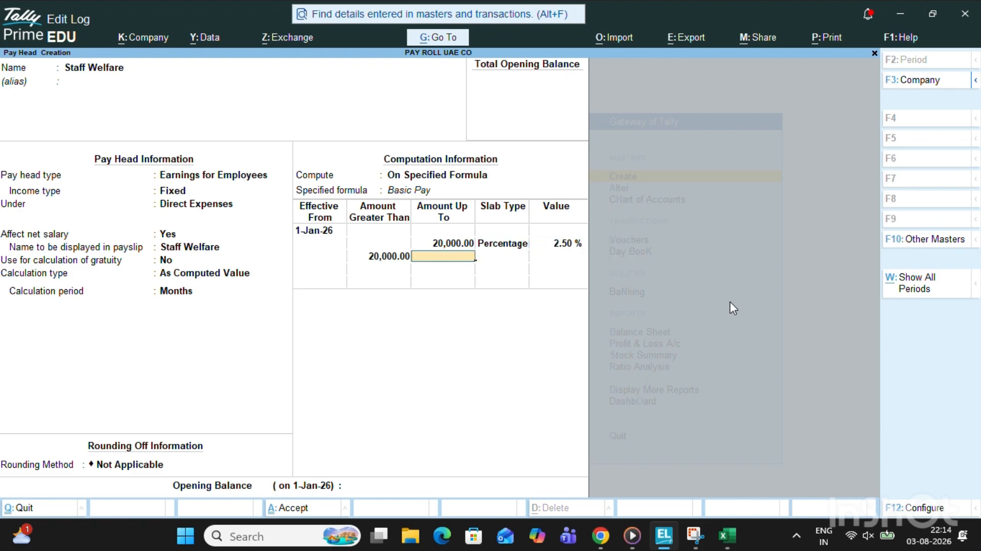
- Give Staff Welfare a slab of type Value with 0 for amounts above 20,000, and save the pay head without an opening balance
text(0)
key(Return)
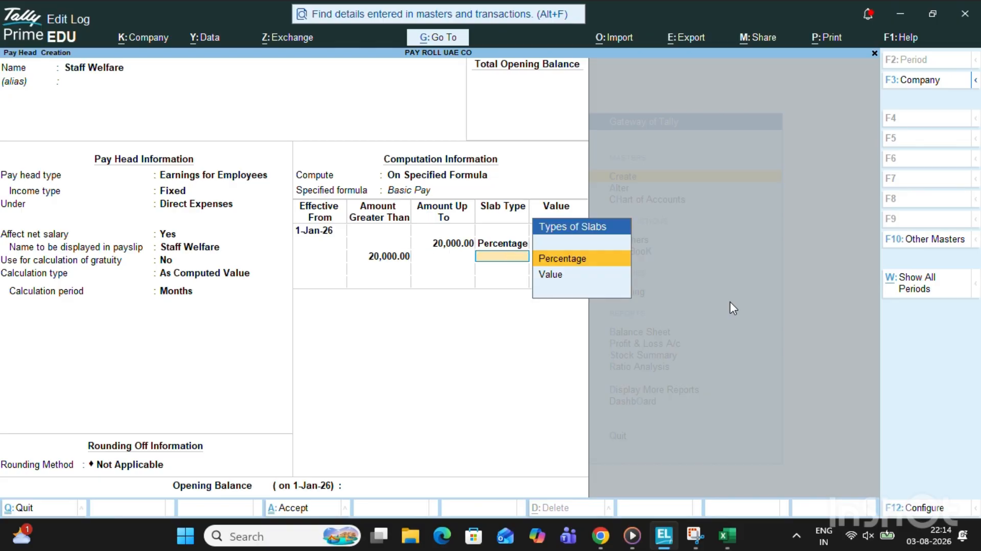
key(Down)
key(Return)
text(0)
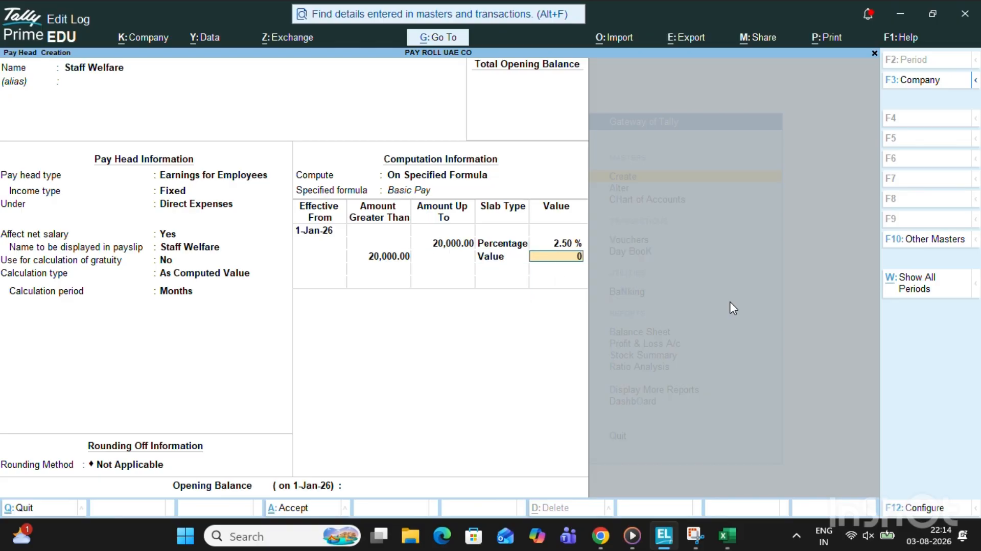
key(Return)
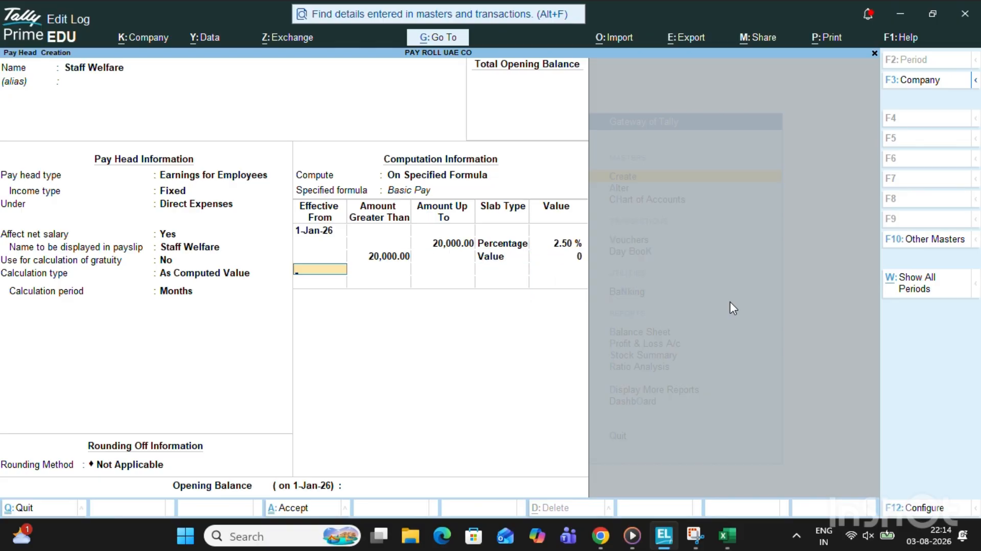
key(Return)
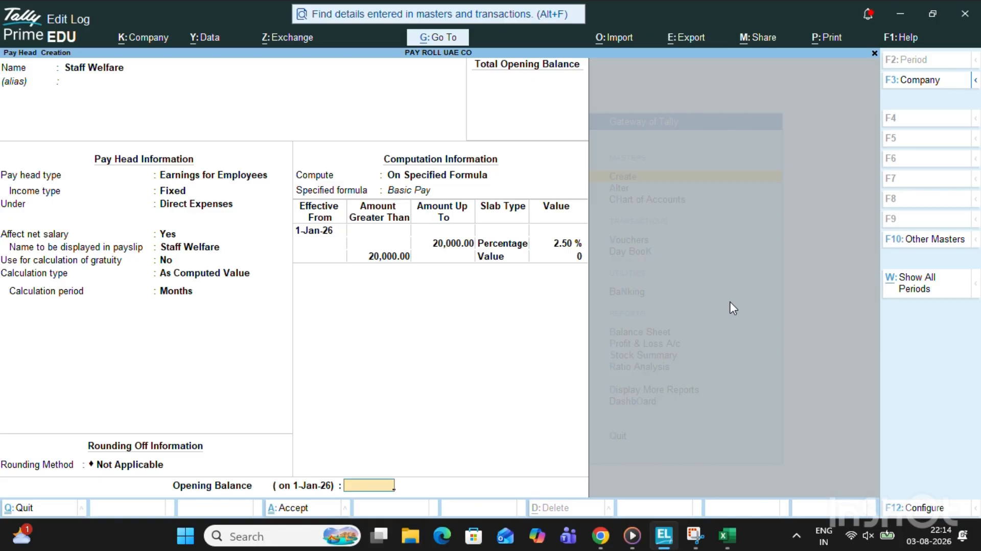
key(Return)
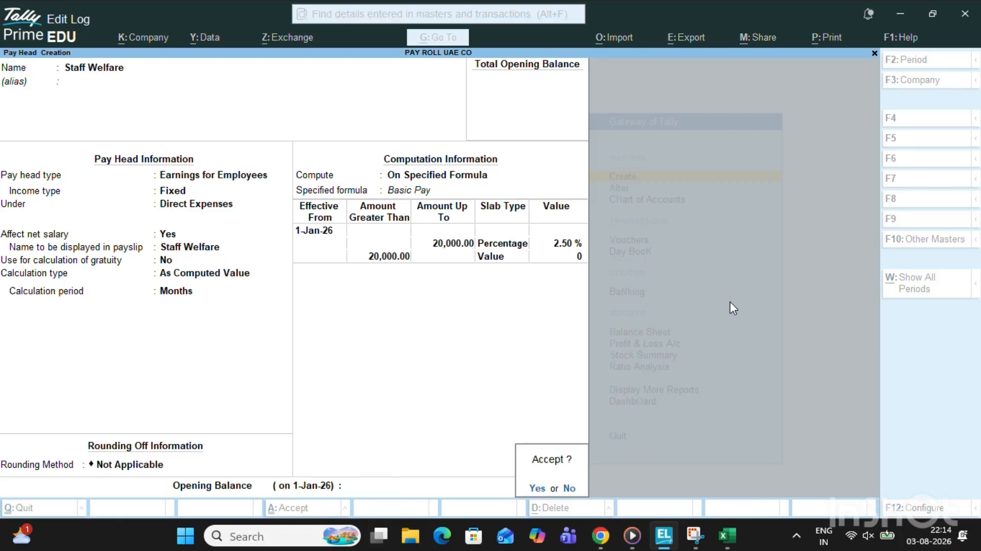
key(Return)
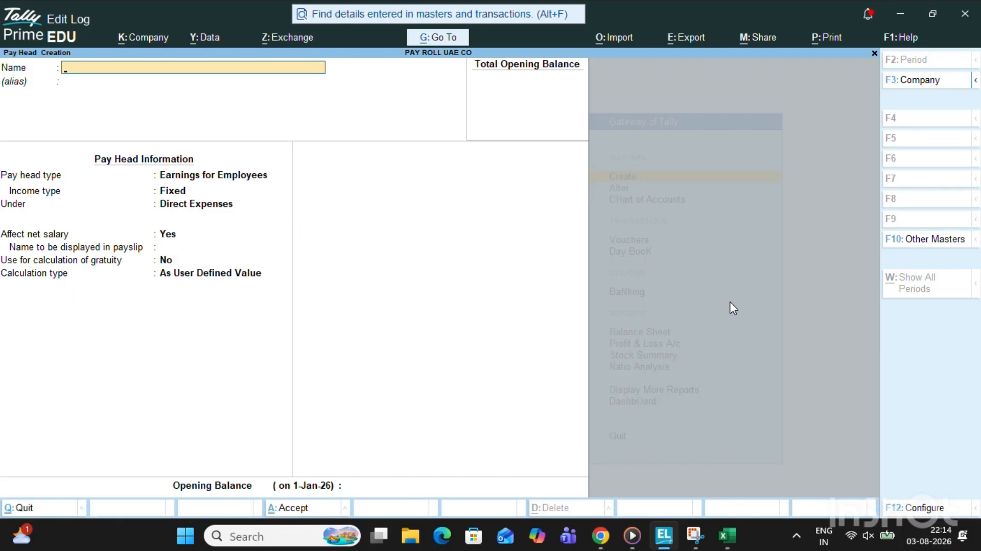
- Look up the remaining salary columns in the Excel sheet, and name the new TallyPrime pay head Salary Adv without an alias
key(alt+Tab)
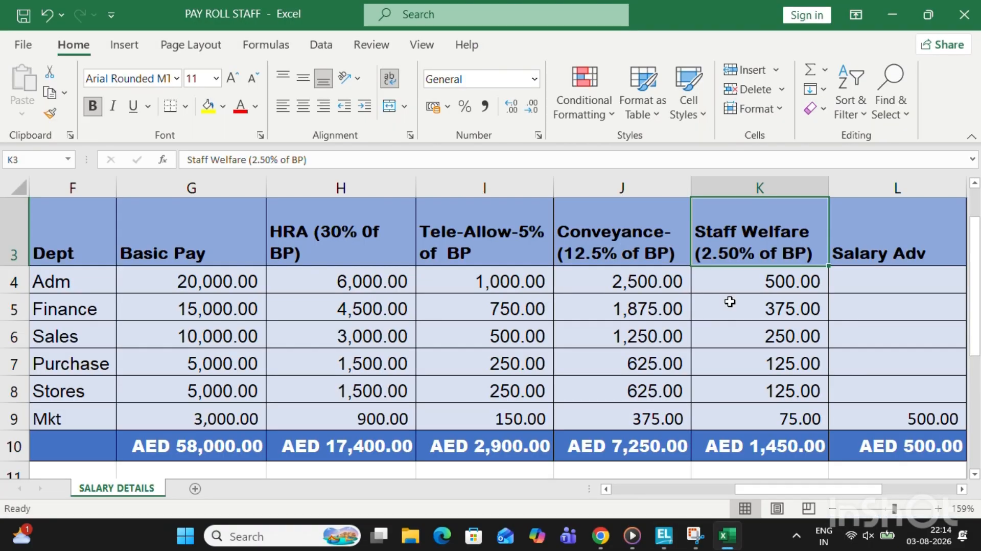
click(964, 490)
click(963, 490)
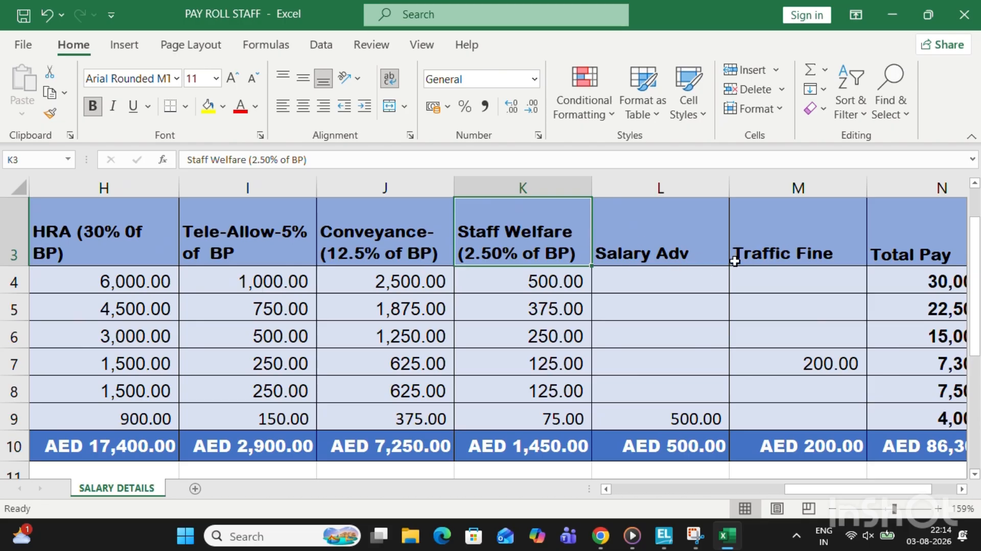
key(alt+Tab)
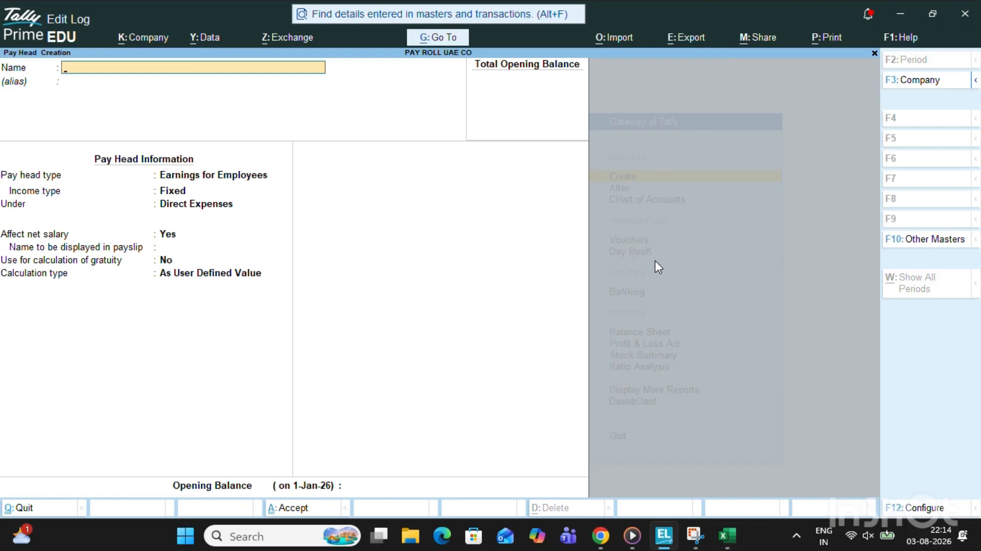
text(Salary Adv)
key(Return)
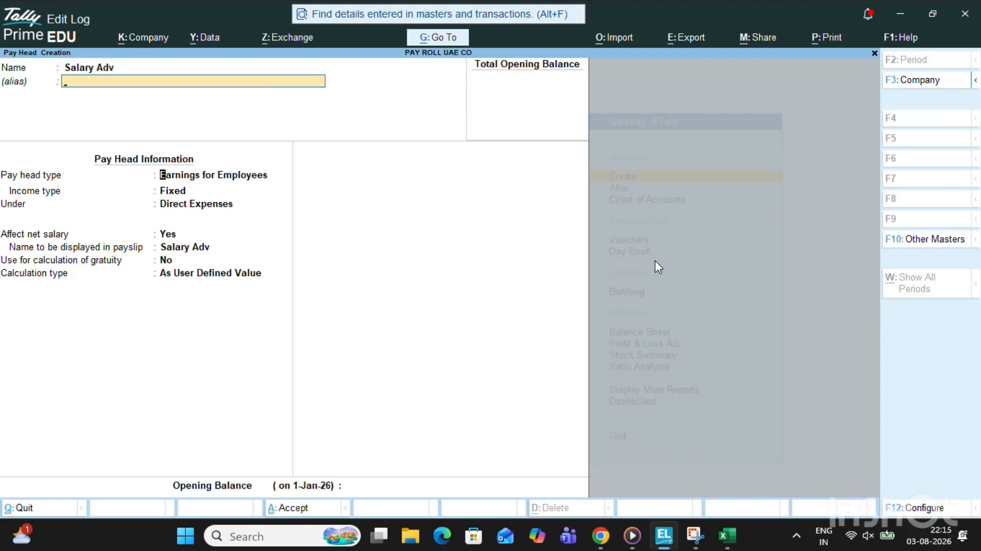
key(Return)
- Set Salary Adv's pay head type to Deductions From Employees
key(Down)
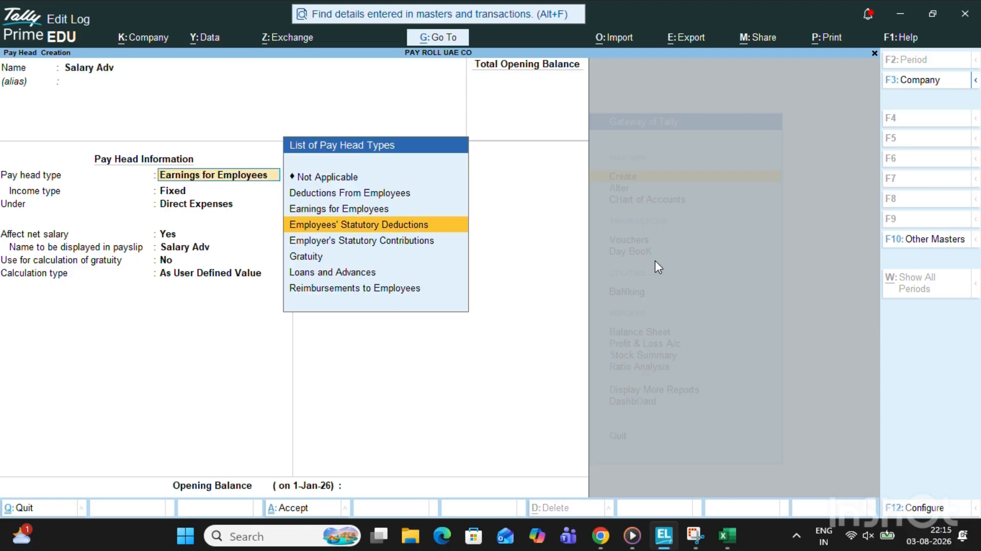
key(Up)
key(Up)
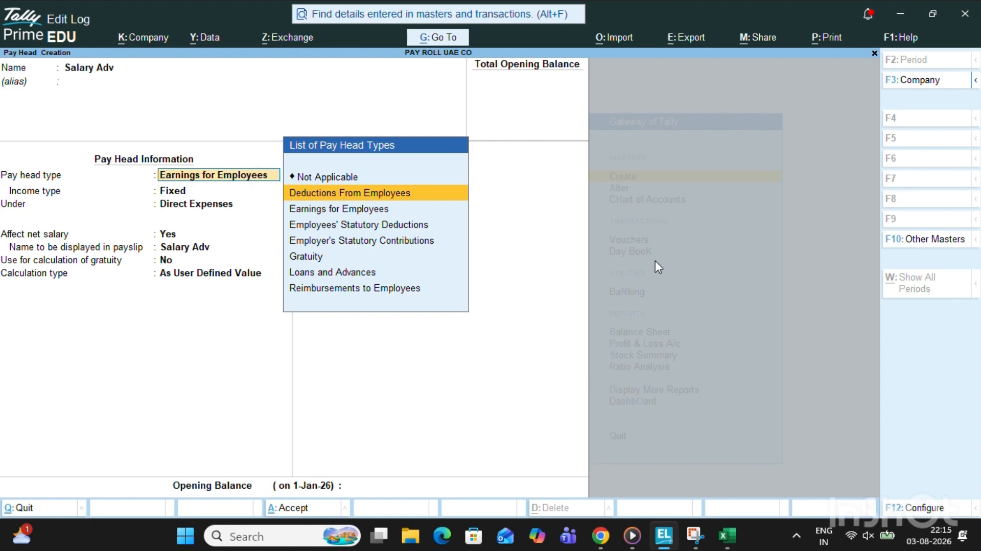
key(Down)
key(Up)
key(Return)
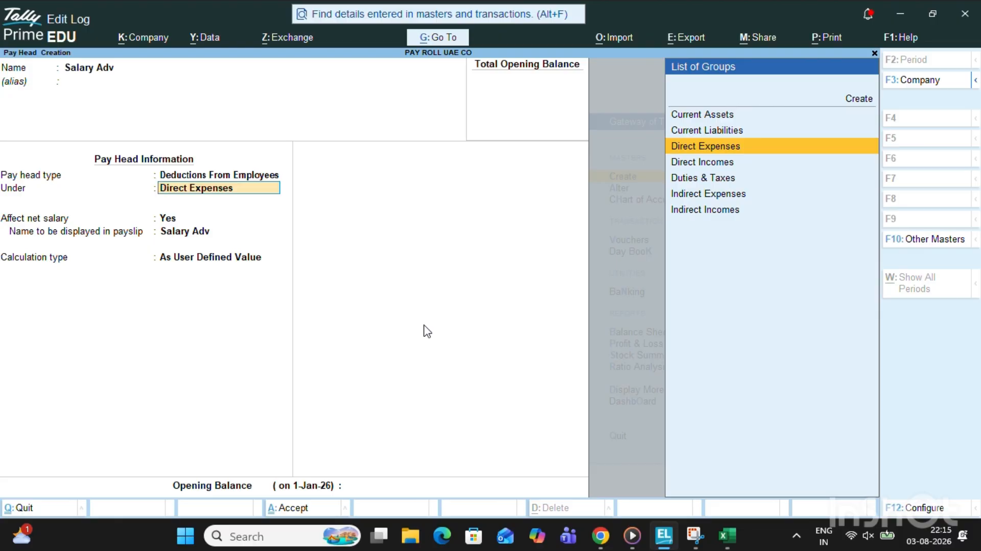
- Place the Salary Adv pay head under the Current Assets group
key(Down)
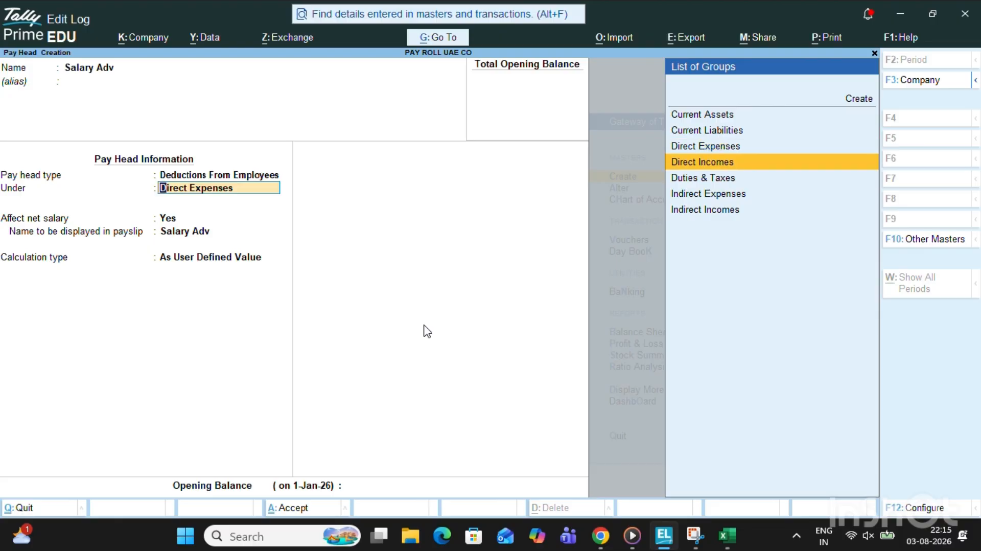
key(Up)
key(Up)
key(Up)
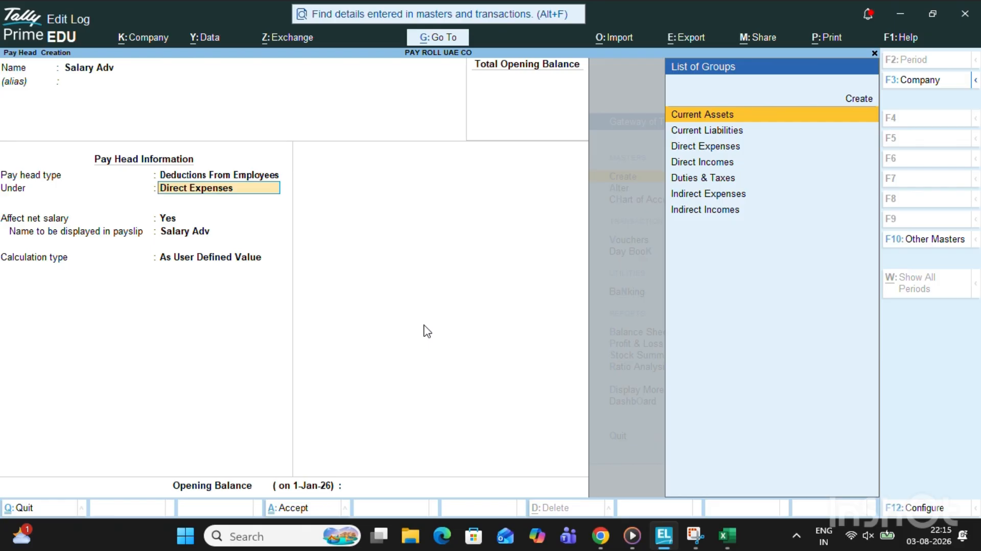
key(Return)
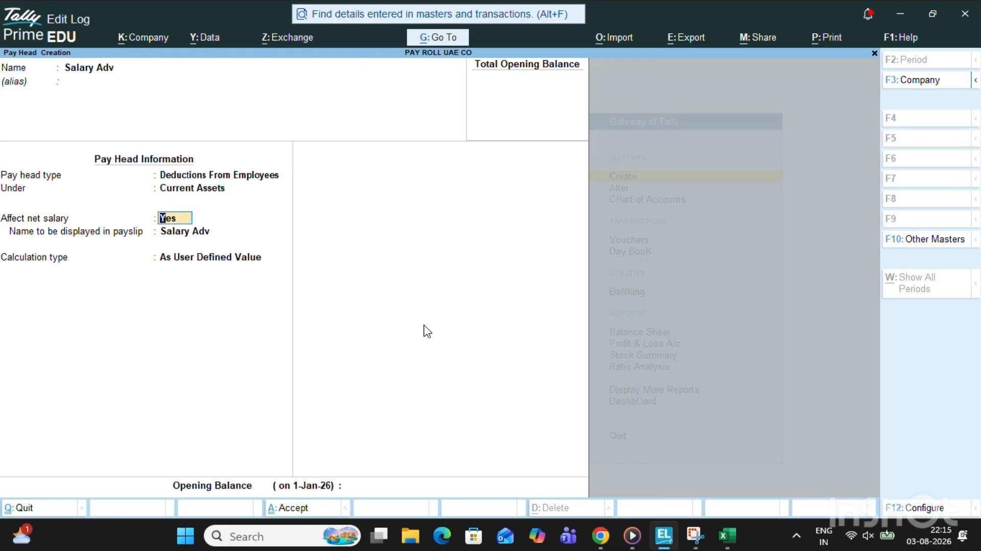
- Keep Salary Adv affecting net salary under the same payslip name, calculate it As User Defined Value, and save the pay head
key(Return)
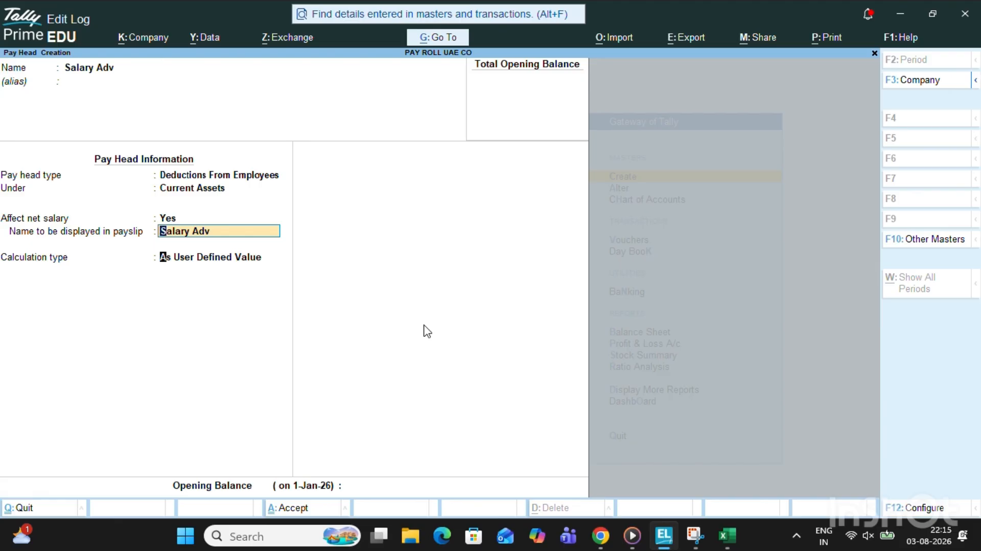
key(Return)
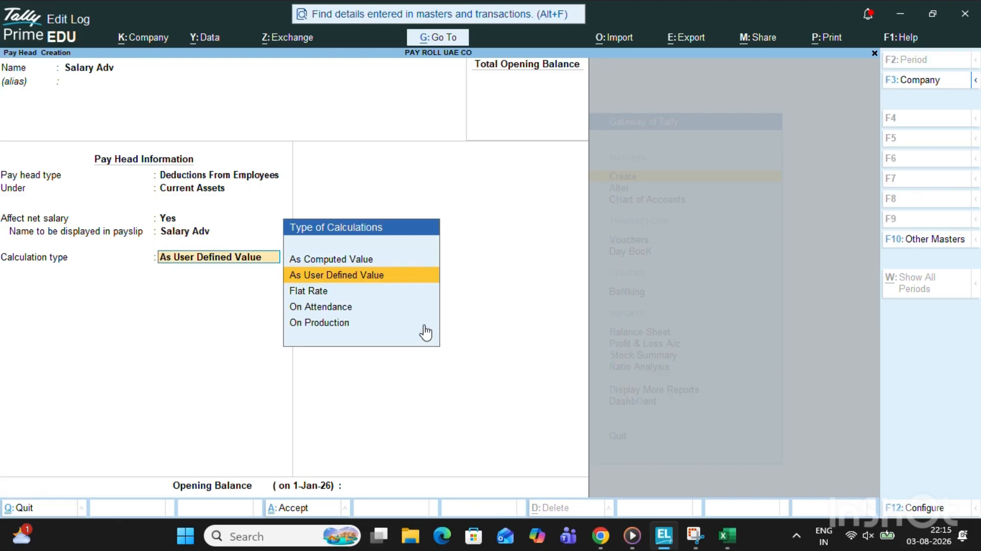
click(377, 279)
key(Return)
- Name the new pay head Trafiic Fine without an alias and set its pay head type to Deductions From Employees
key(Return)
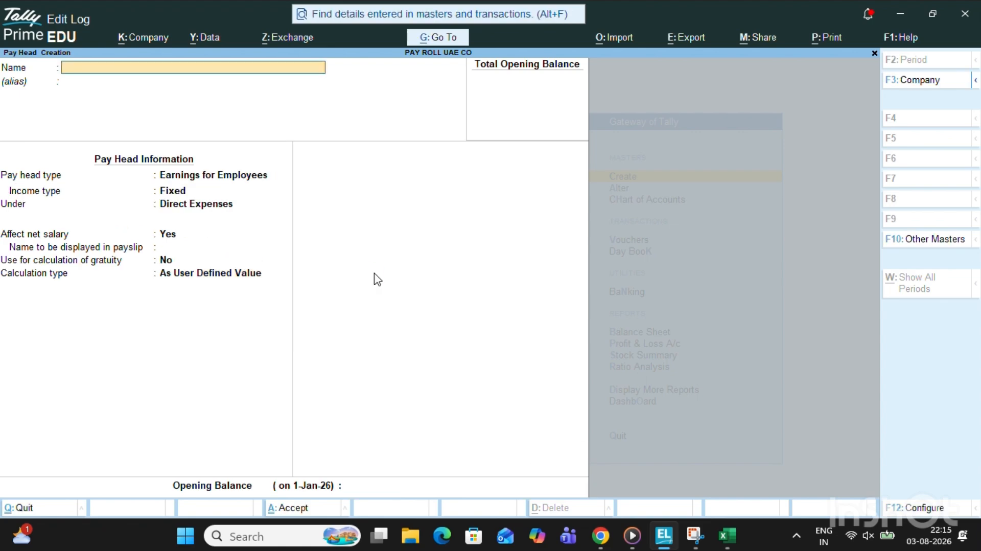
text(Trafiic Fine)
key(Return)
key(Return)
key(Down)
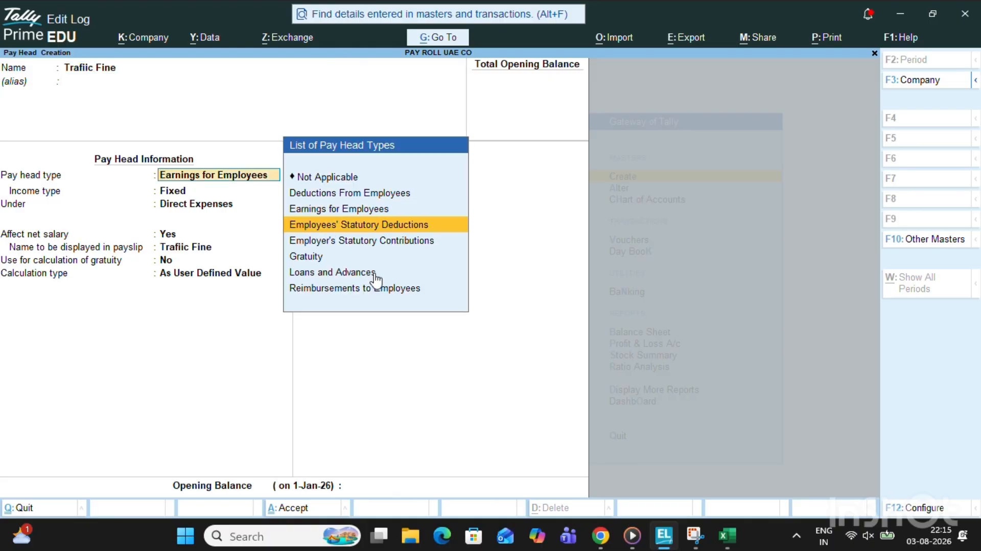
key(Up)
key(Up)
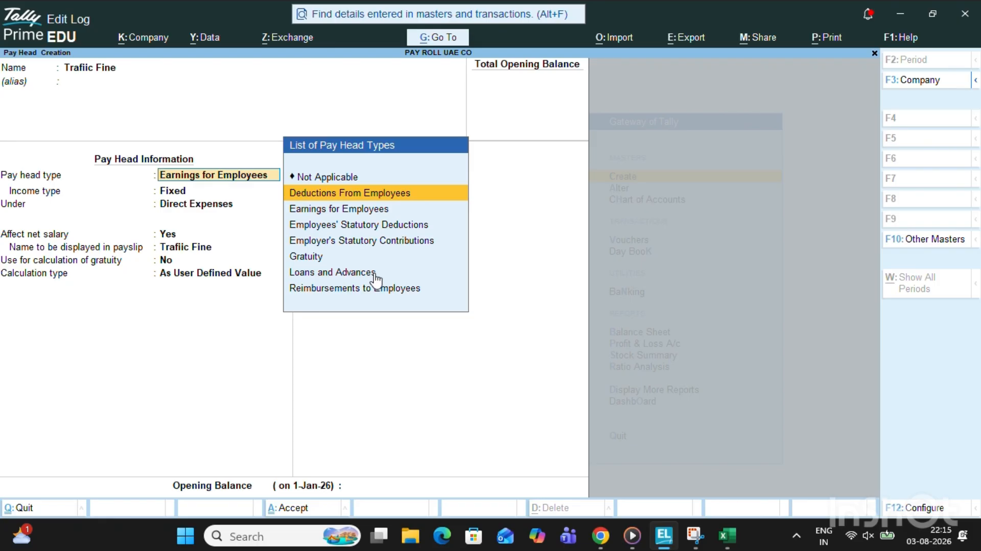
key(Return)
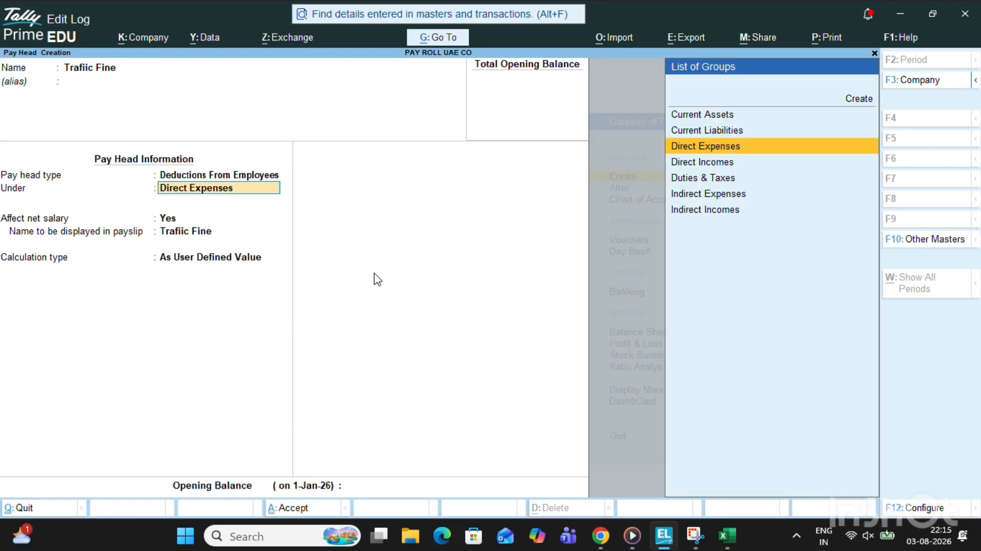
- Place the Trafiic Fine pay head under the Indirect Expenses group
key(Down)
key(Down)
key(Down)
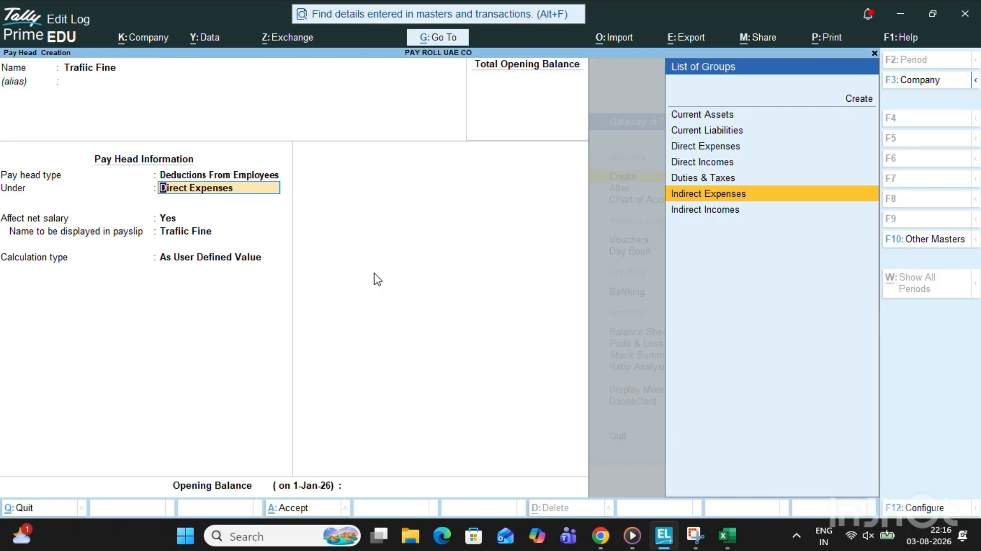
key(Return)
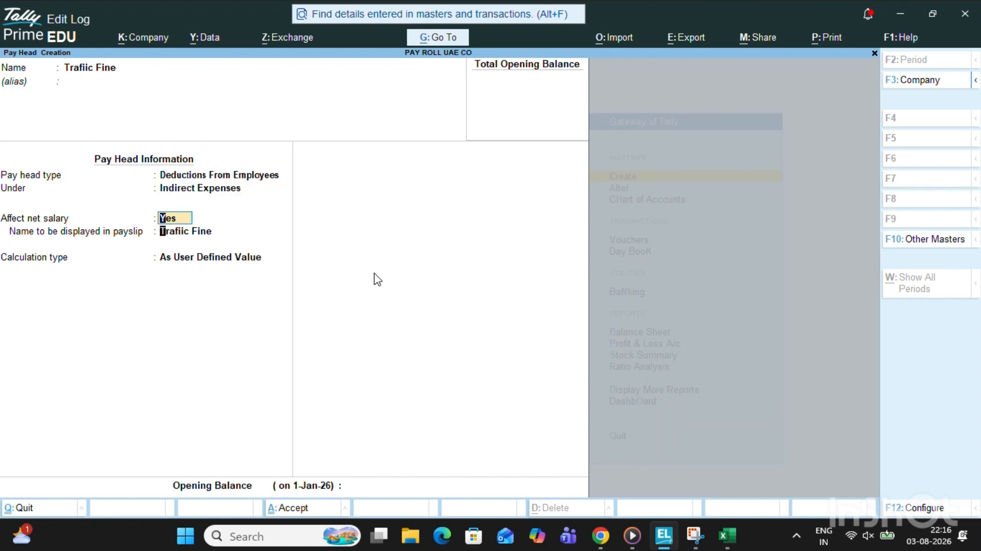
- Keep Trafiic Fine affecting net salary under the same payslip name, calculate it As User Defined Value, save it and leave master creation
key(Return)
key(Return)
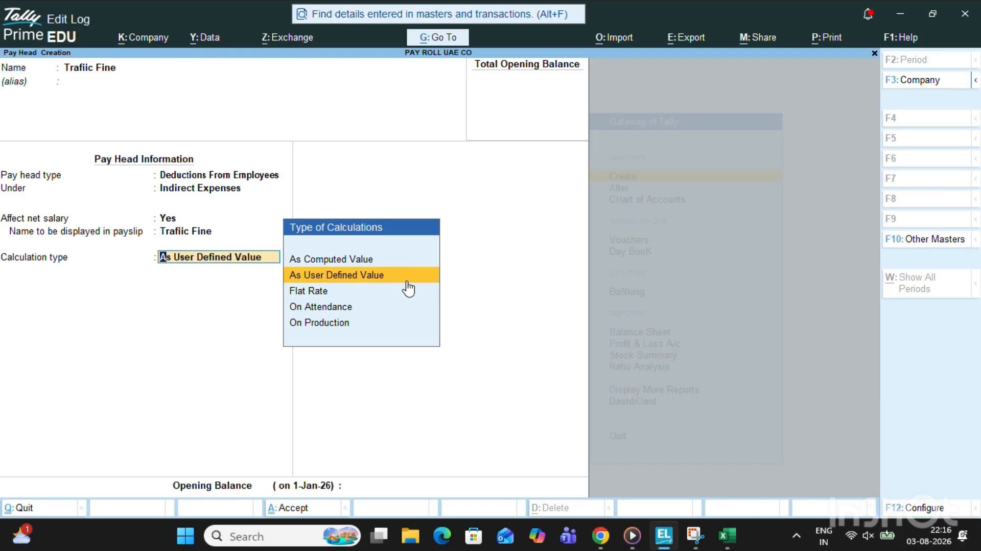
key(Return)
key(Return)
key(Return)
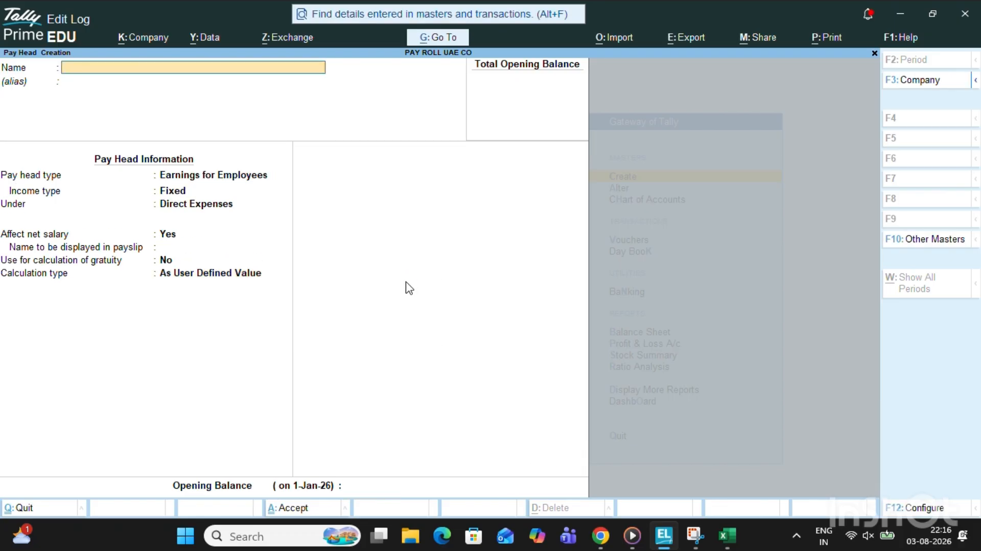
key(Escape)
key(Return)
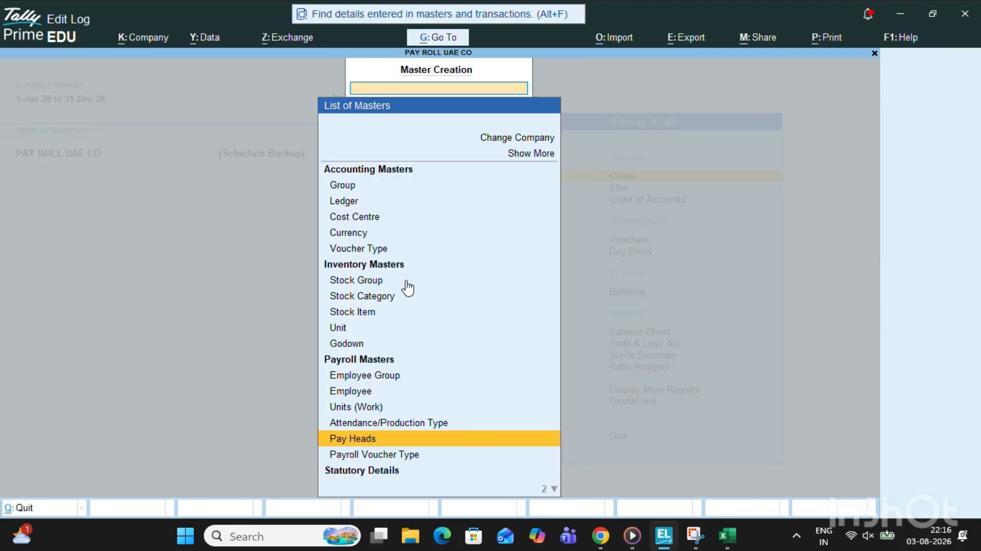
key(Escape)
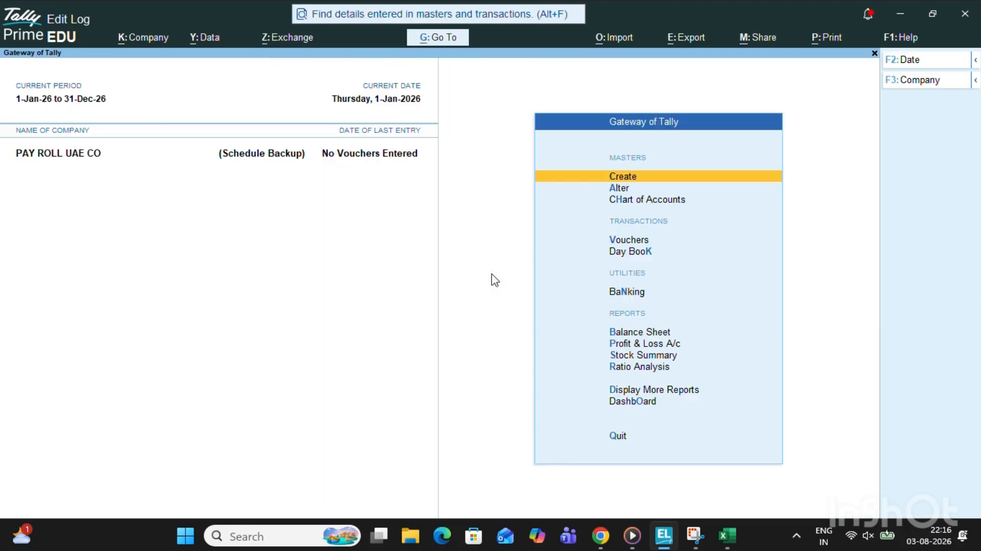
- Review the list of existing pay heads through master alteration without opening any of them
key(Down)
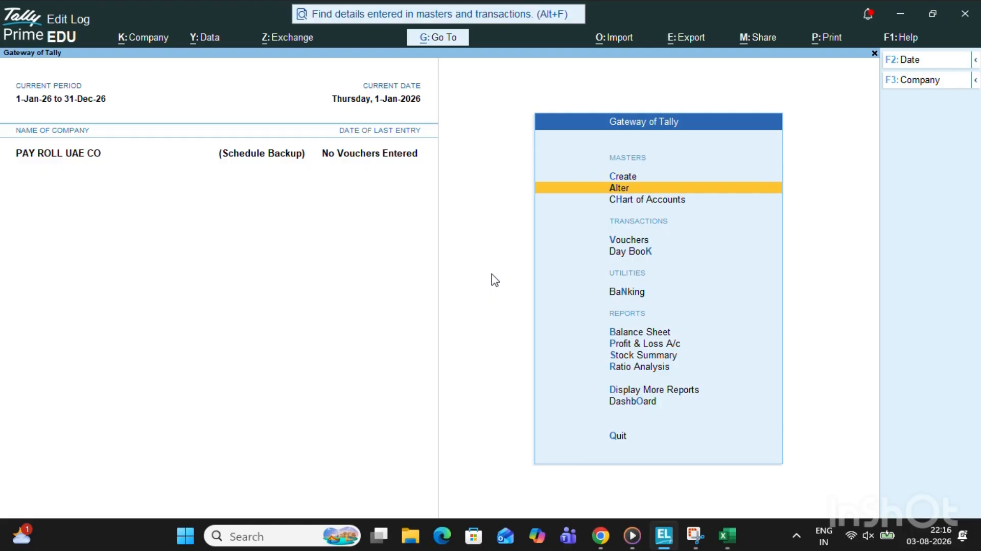
key(Return)
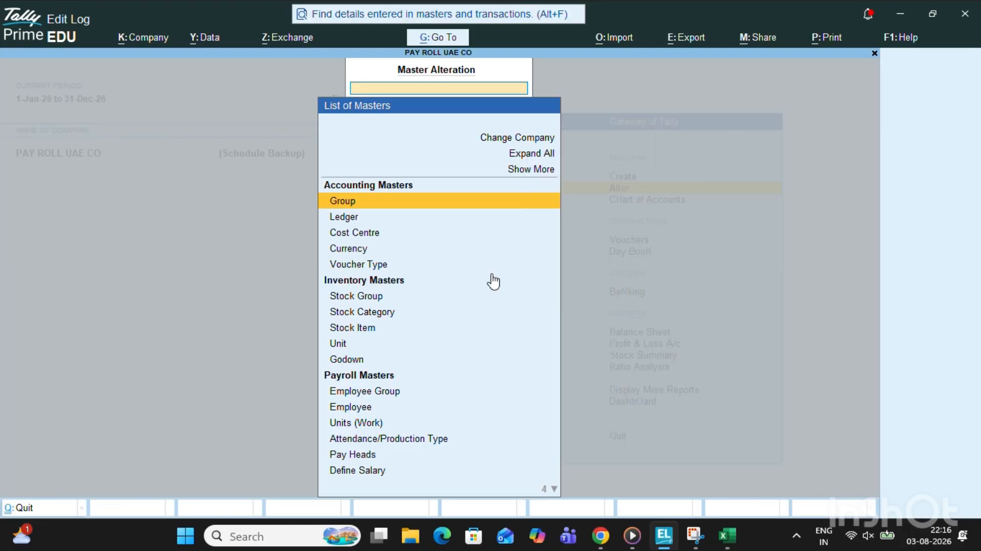
key(Down)
key(Down)
key(Down)
key(Down)
key(Down)
key(Down)
key(Down)
key(Down)
key(Down)
key(Down)
key(Down)
key(Down)
key(Down)
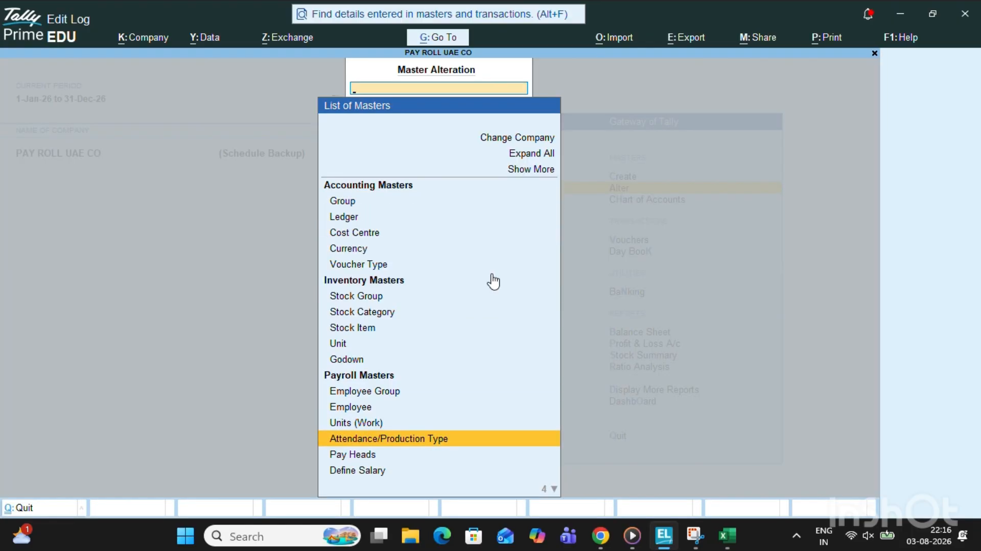
key(Up)
key(Down)
key(Down)
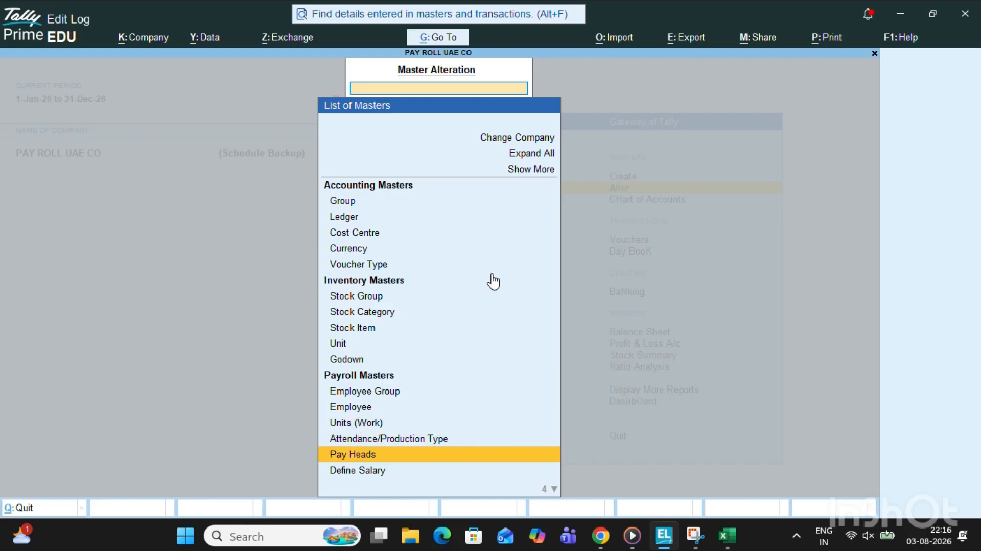
key(Return)
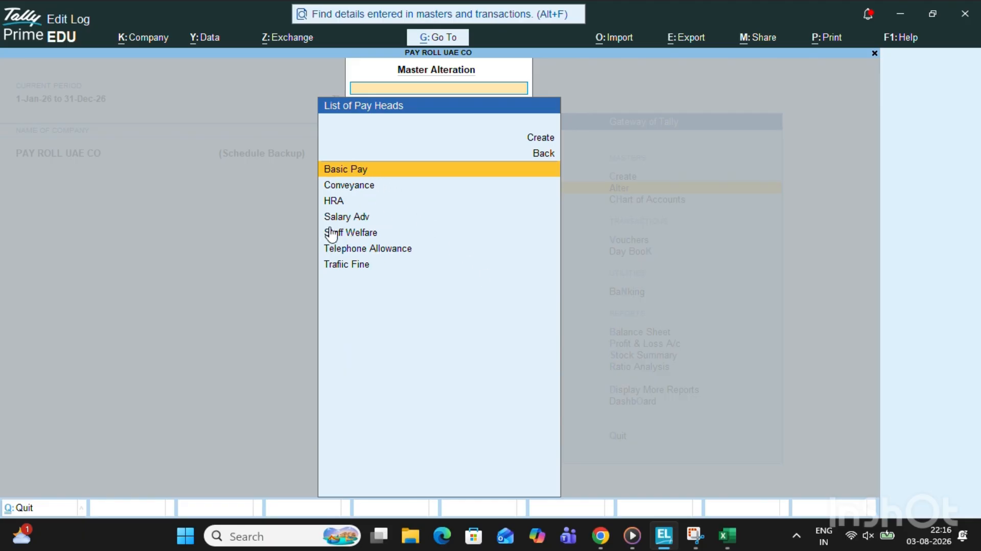
key(Escape)
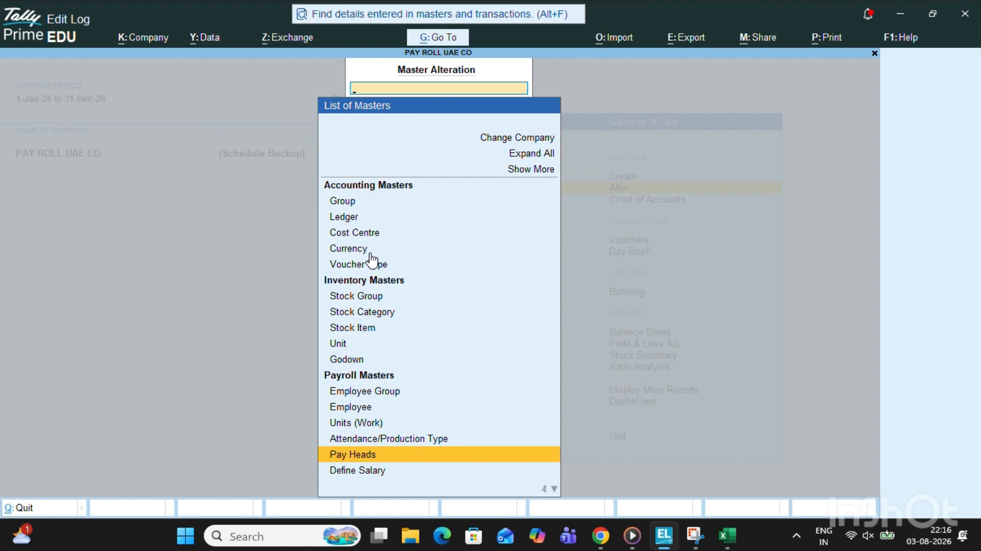
- Review the existing attendance/production types and the work units among the payroll masters available for alteration
key(Up)
key(Return)
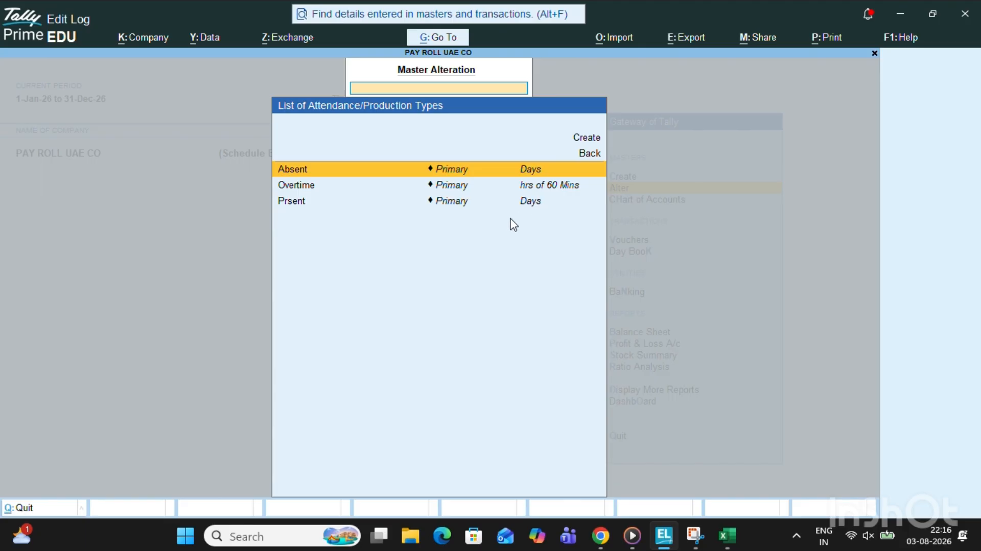
key(Escape)
key(Up)
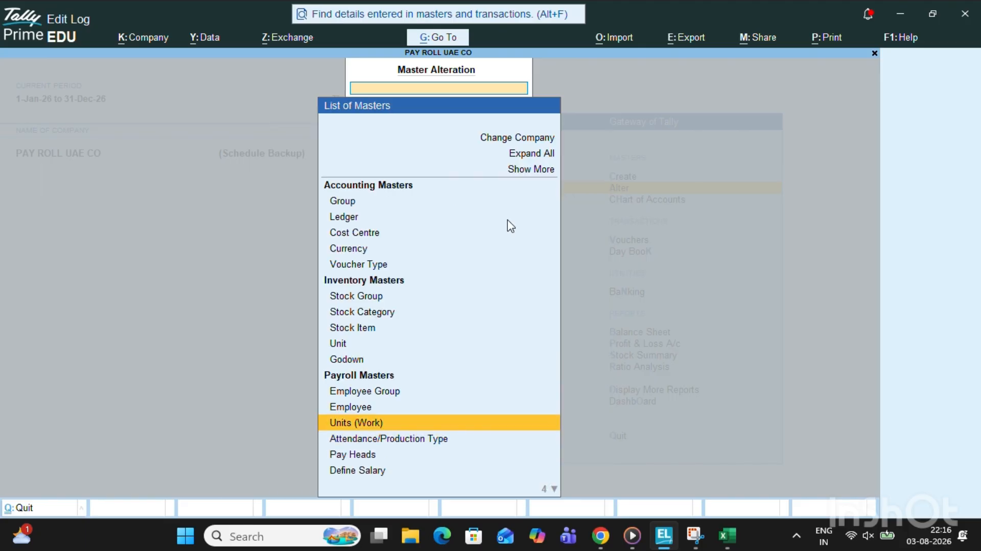
key(Return)
key(Escape)
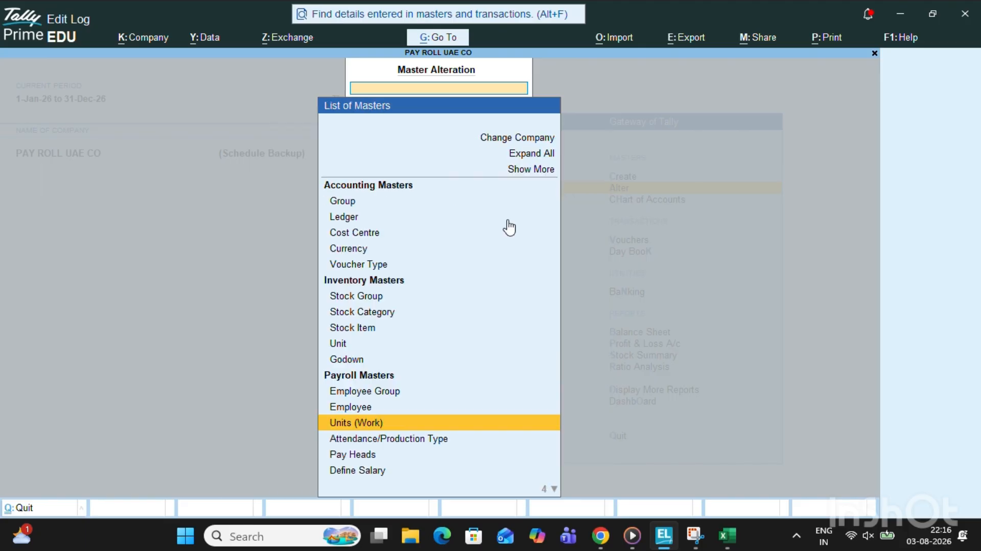